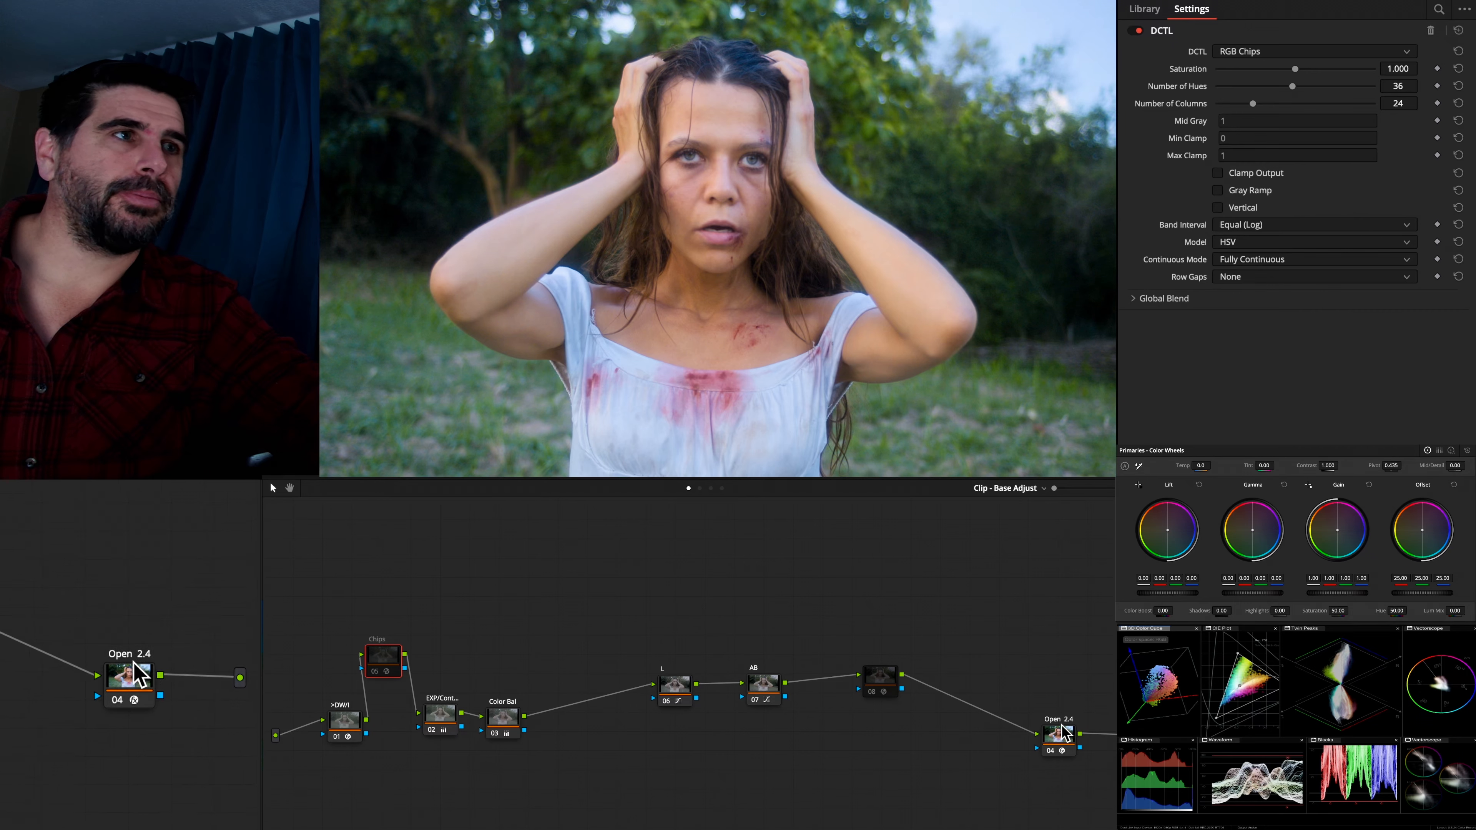
Check the color space options available for the L node
left_click_drag(656, 722, 799, 611)
left_click_drag(527, 638, 421, 822)
left_click_drag(541, 655, 423, 795)
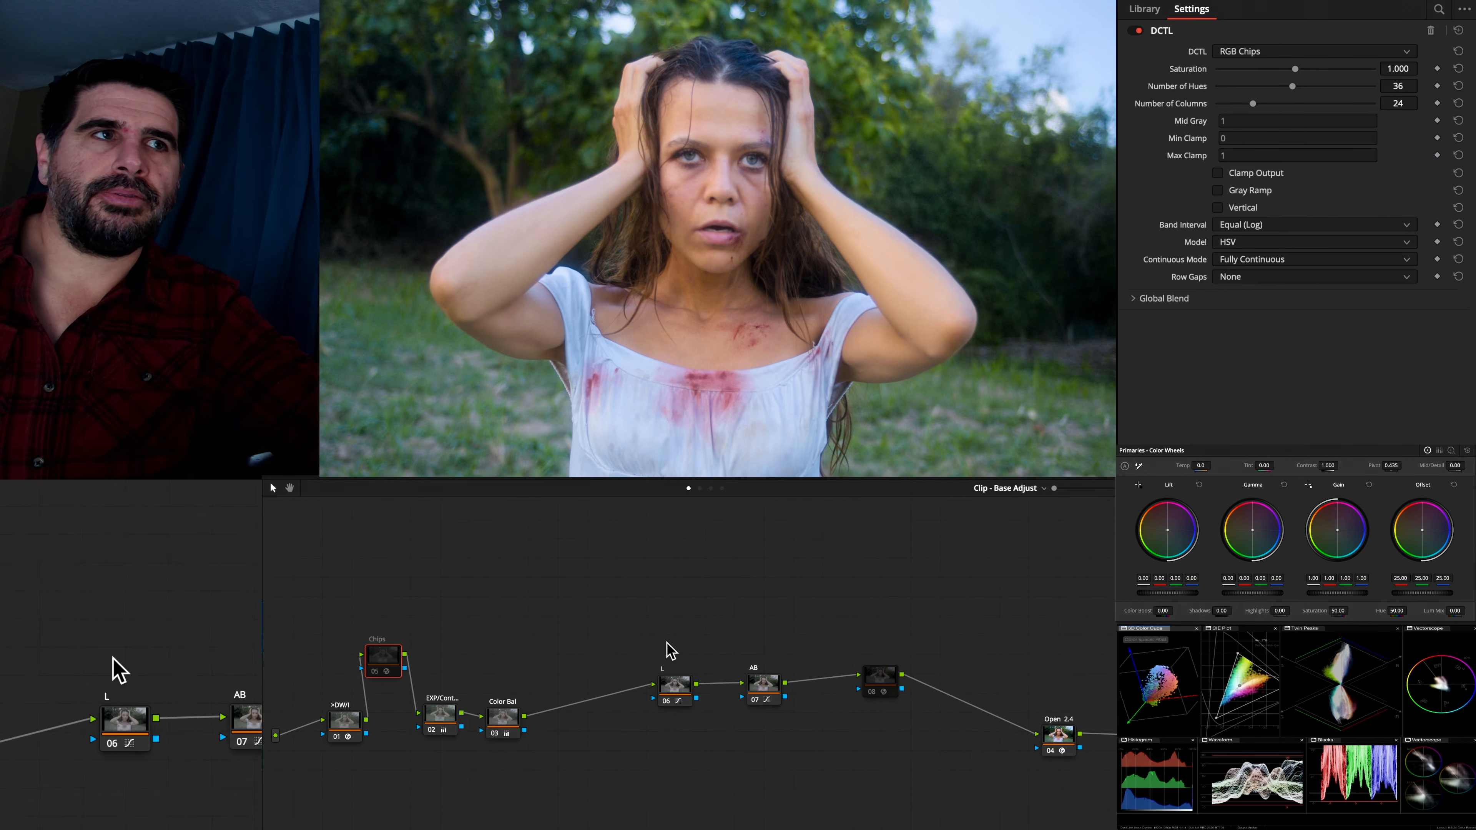
right_click(674, 685)
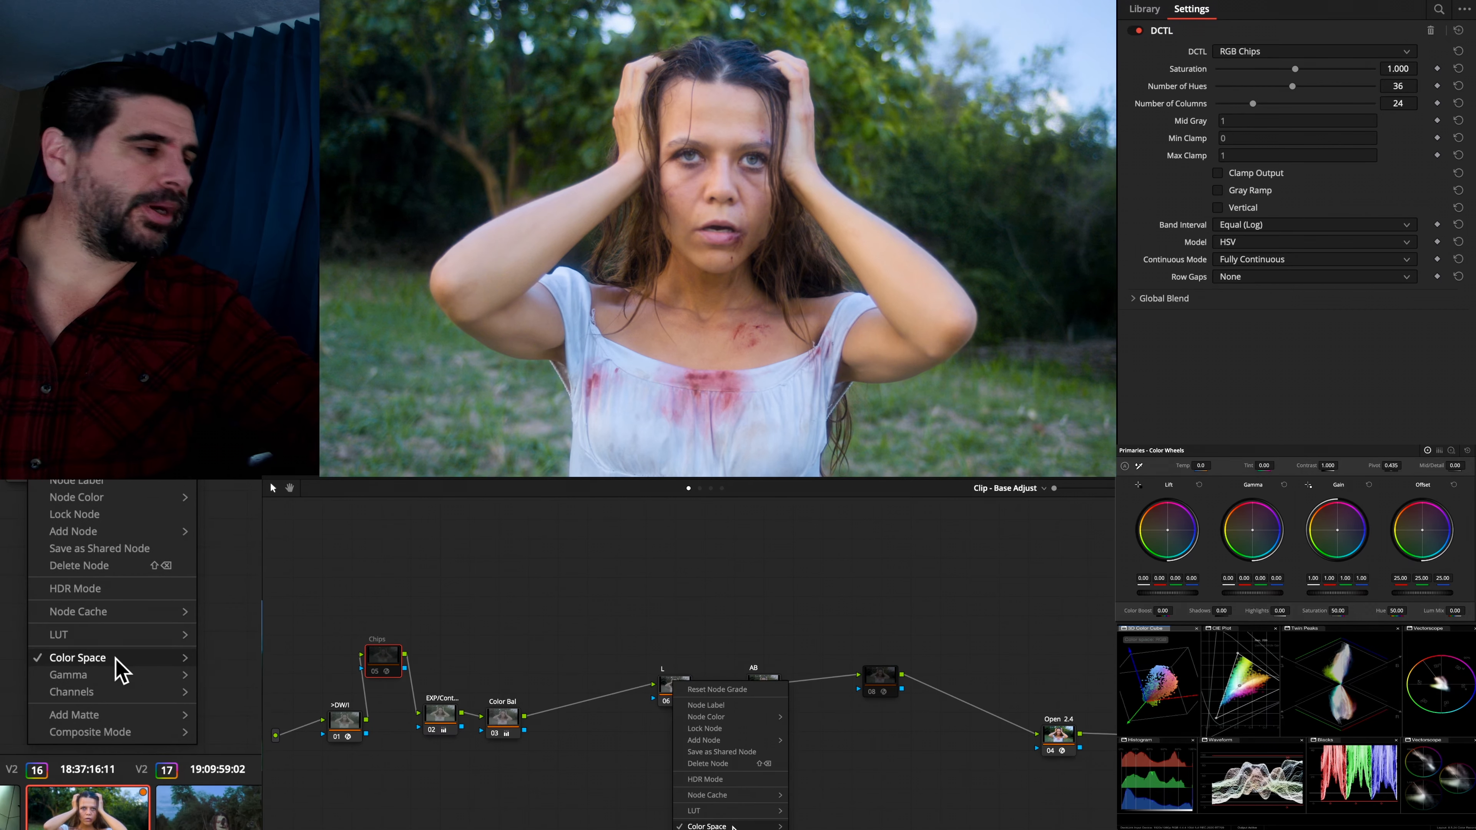
mouse_move(732, 826)
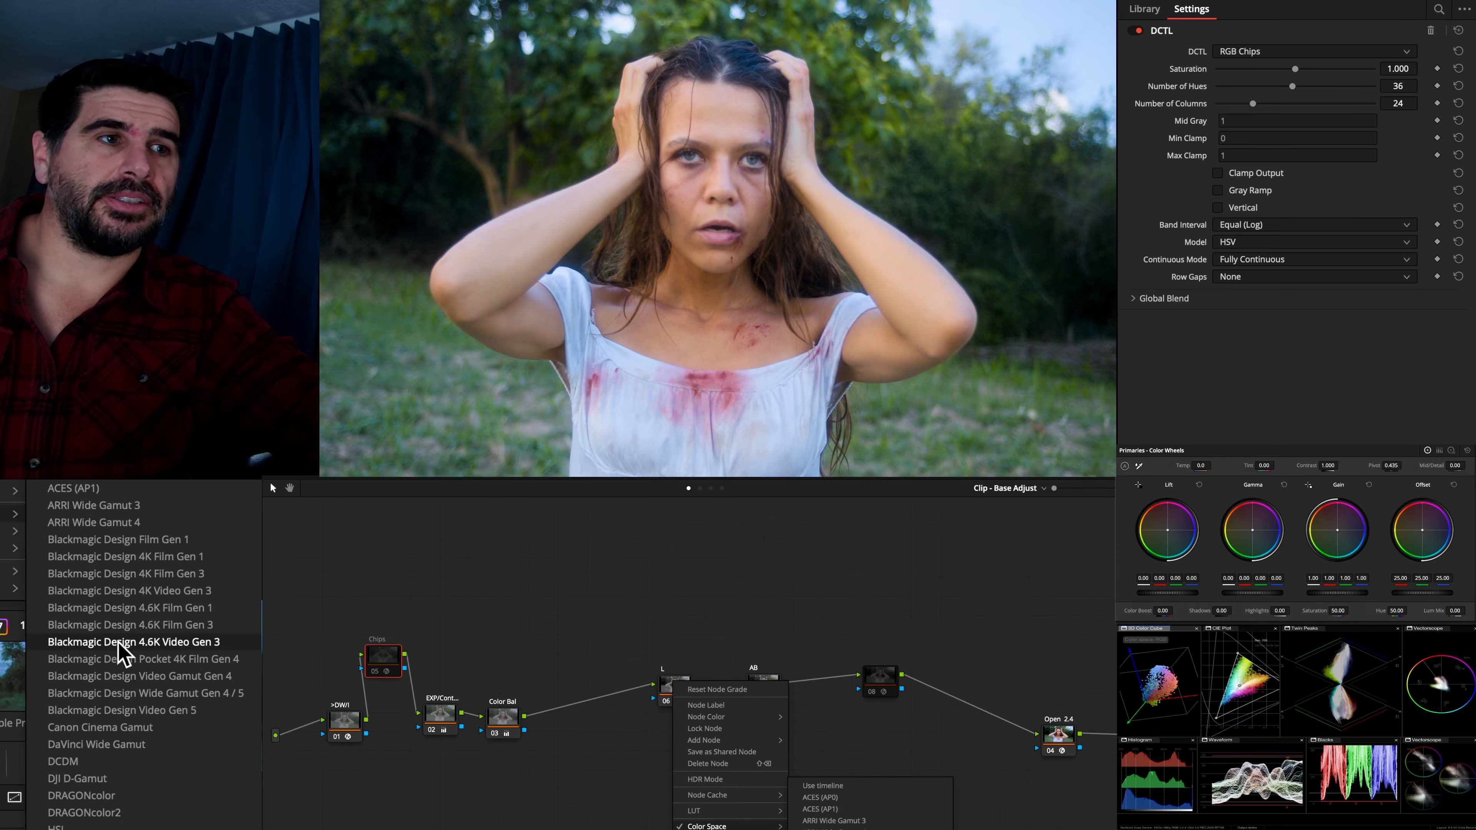
left_click(638, 642)
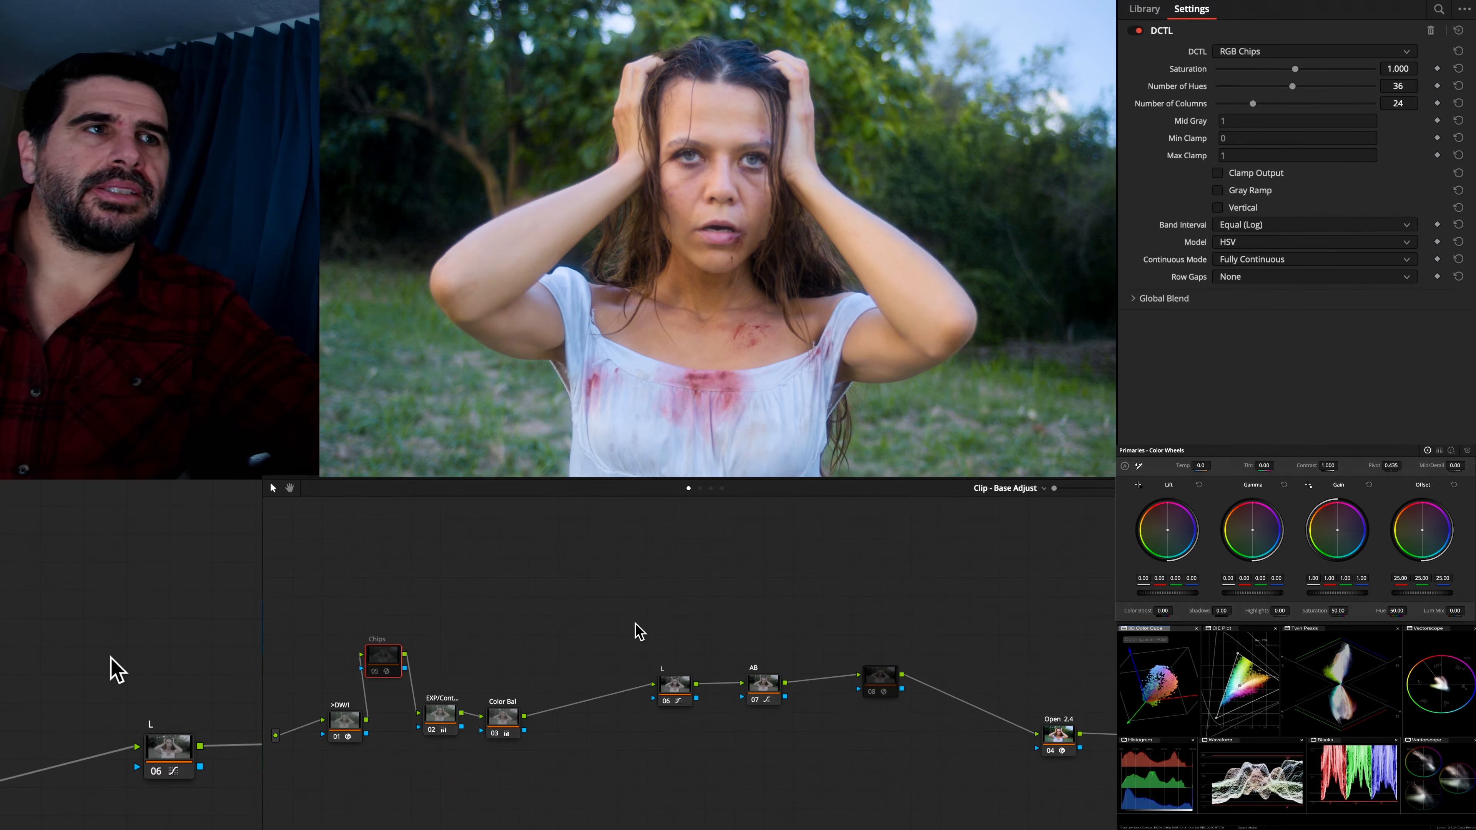
Move the L and AB nodes higher in the node graph and set the color space of both to Use timeline
left_click_drag(650, 617, 781, 618)
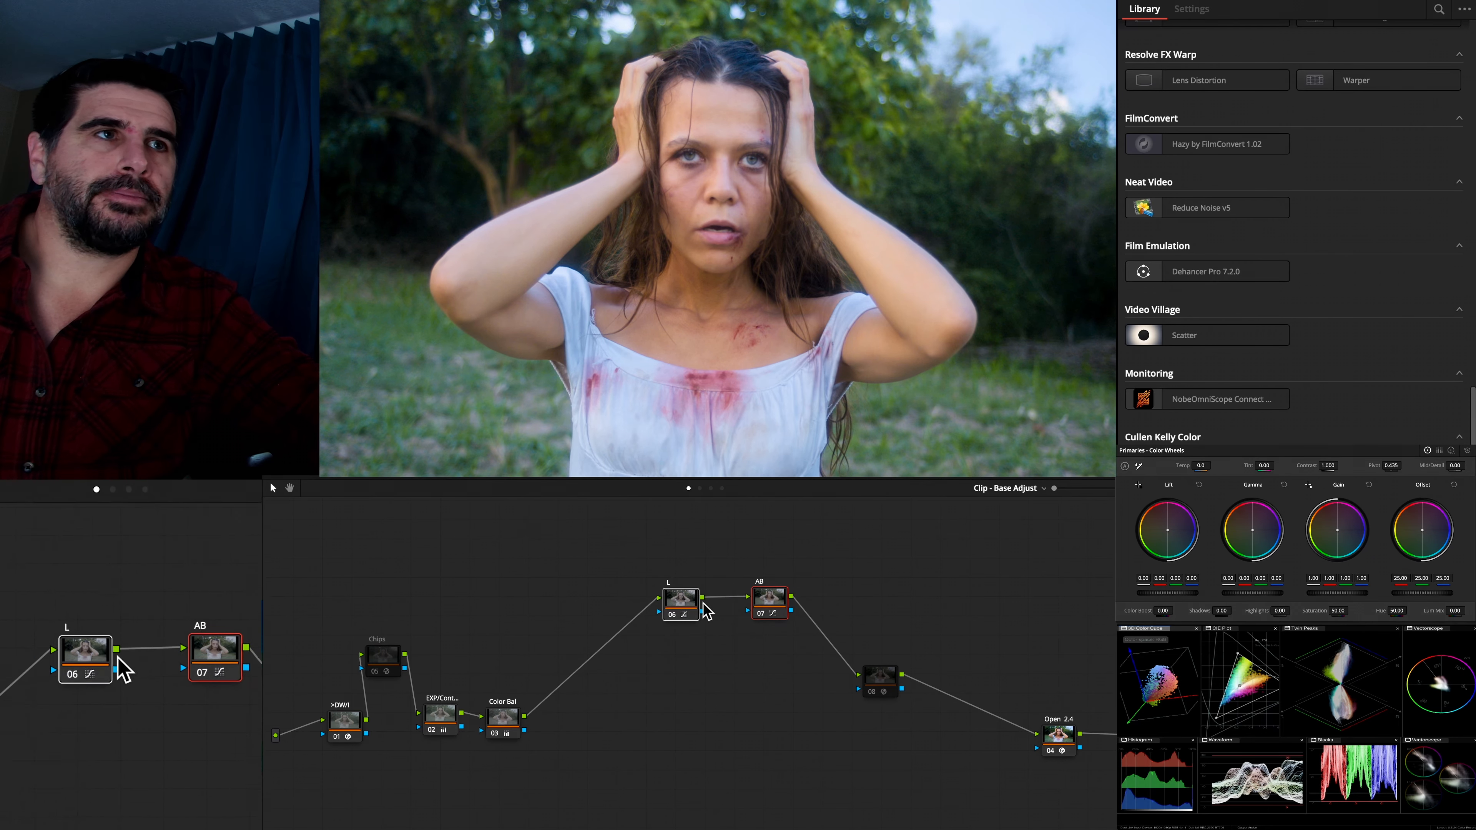
right_click(685, 612)
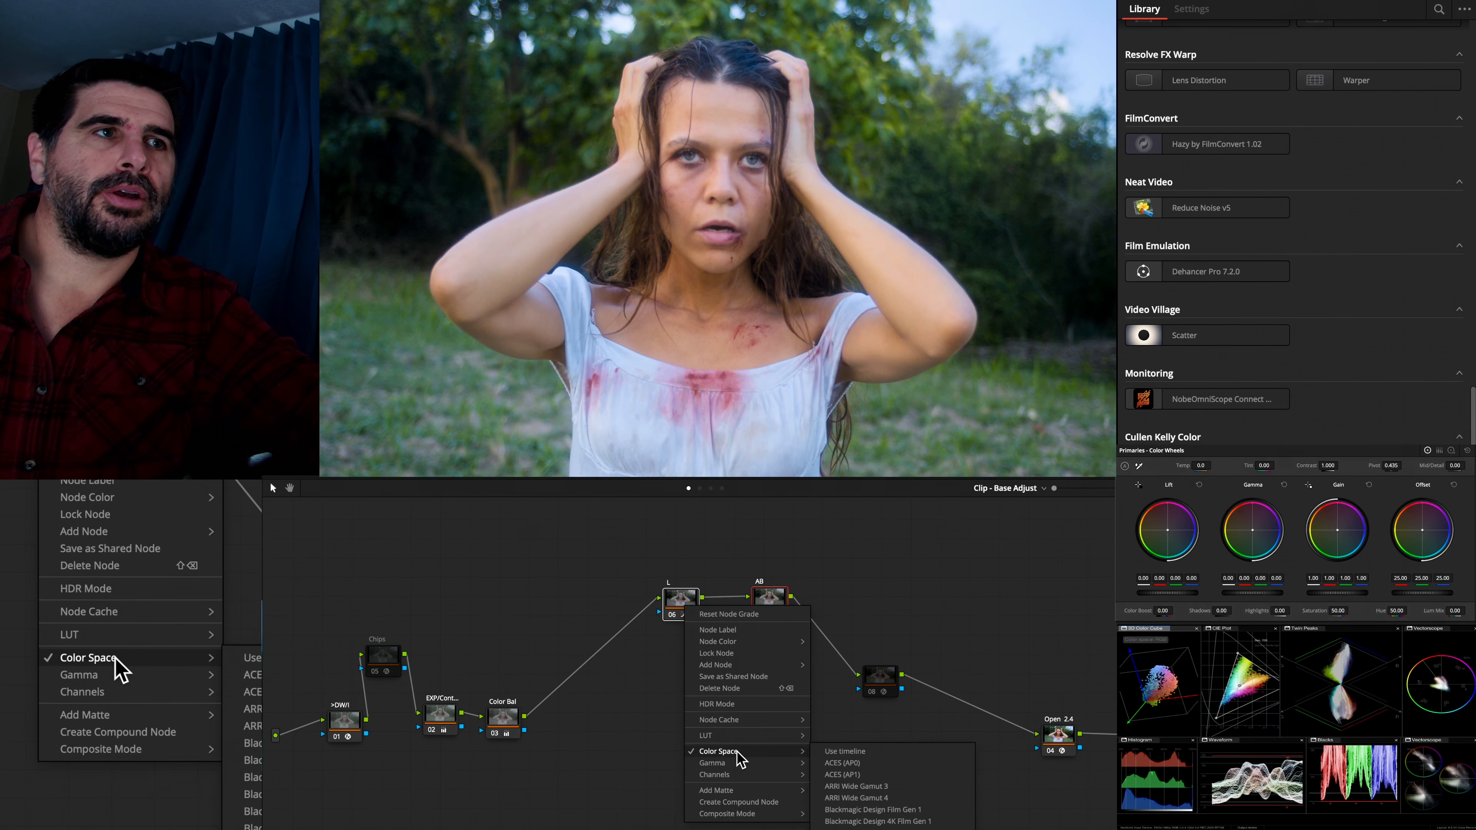
left_click(844, 750)
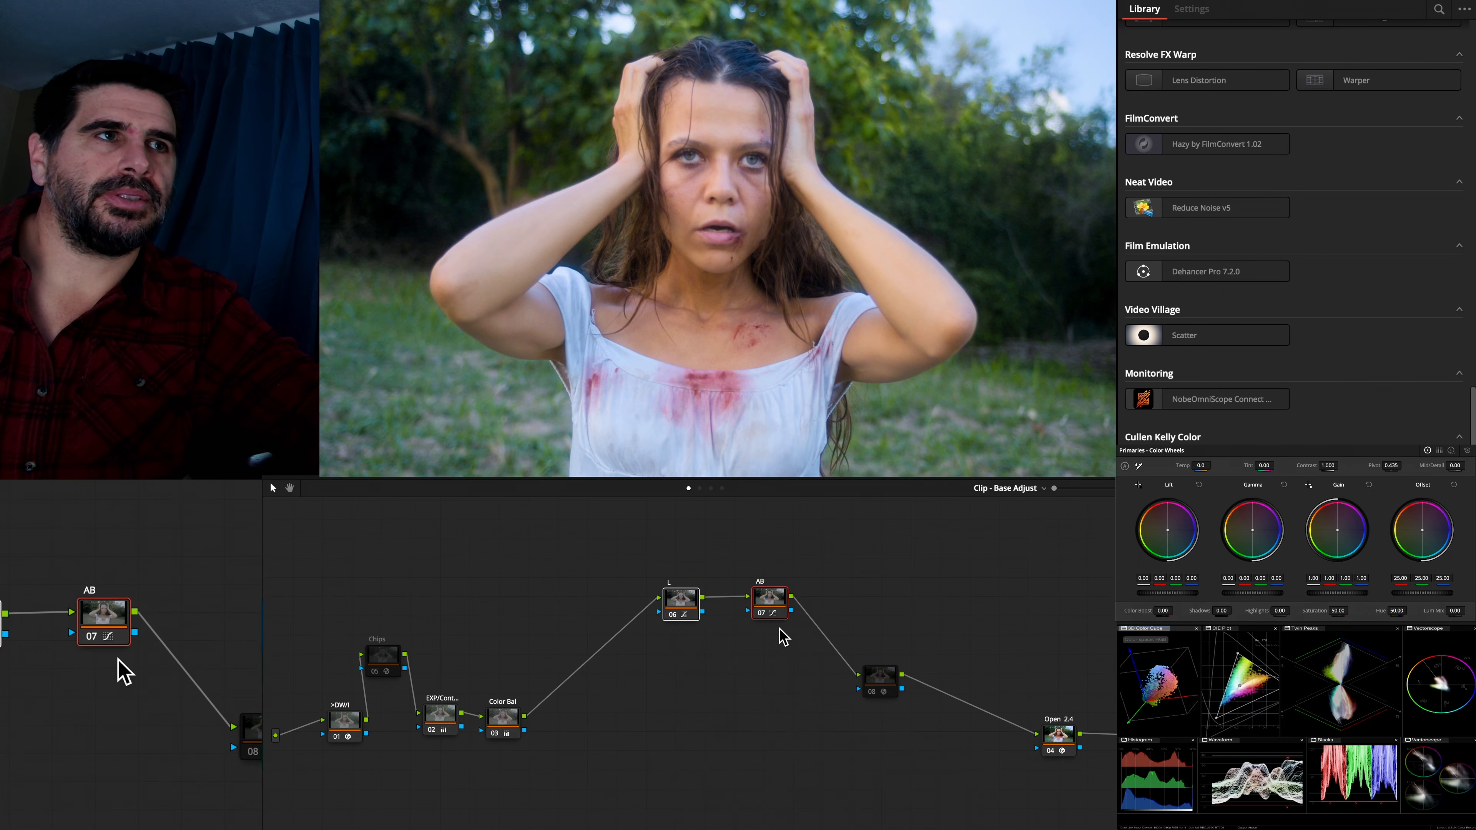
right_click(771, 602)
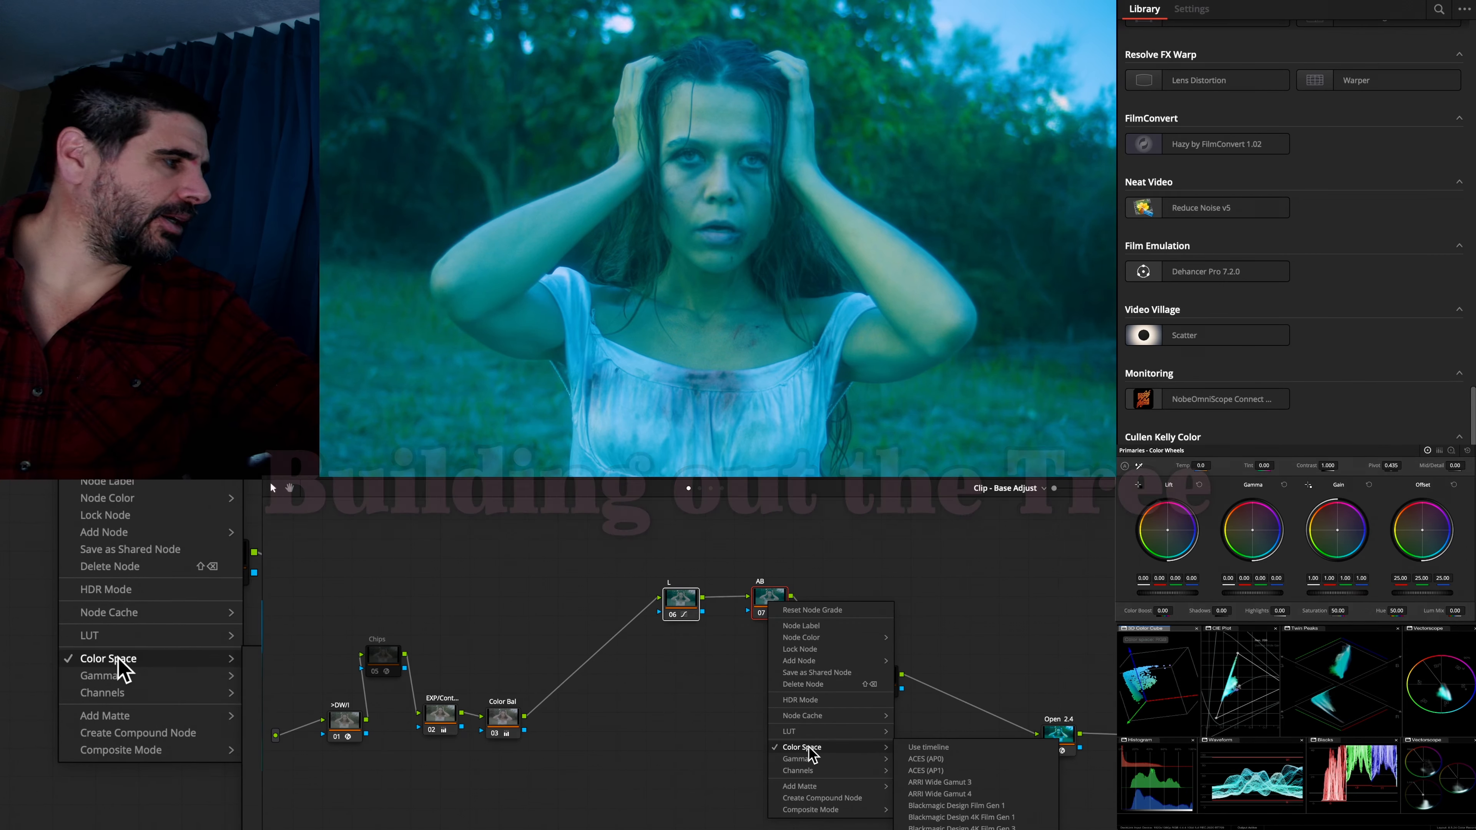
left_click(946, 754)
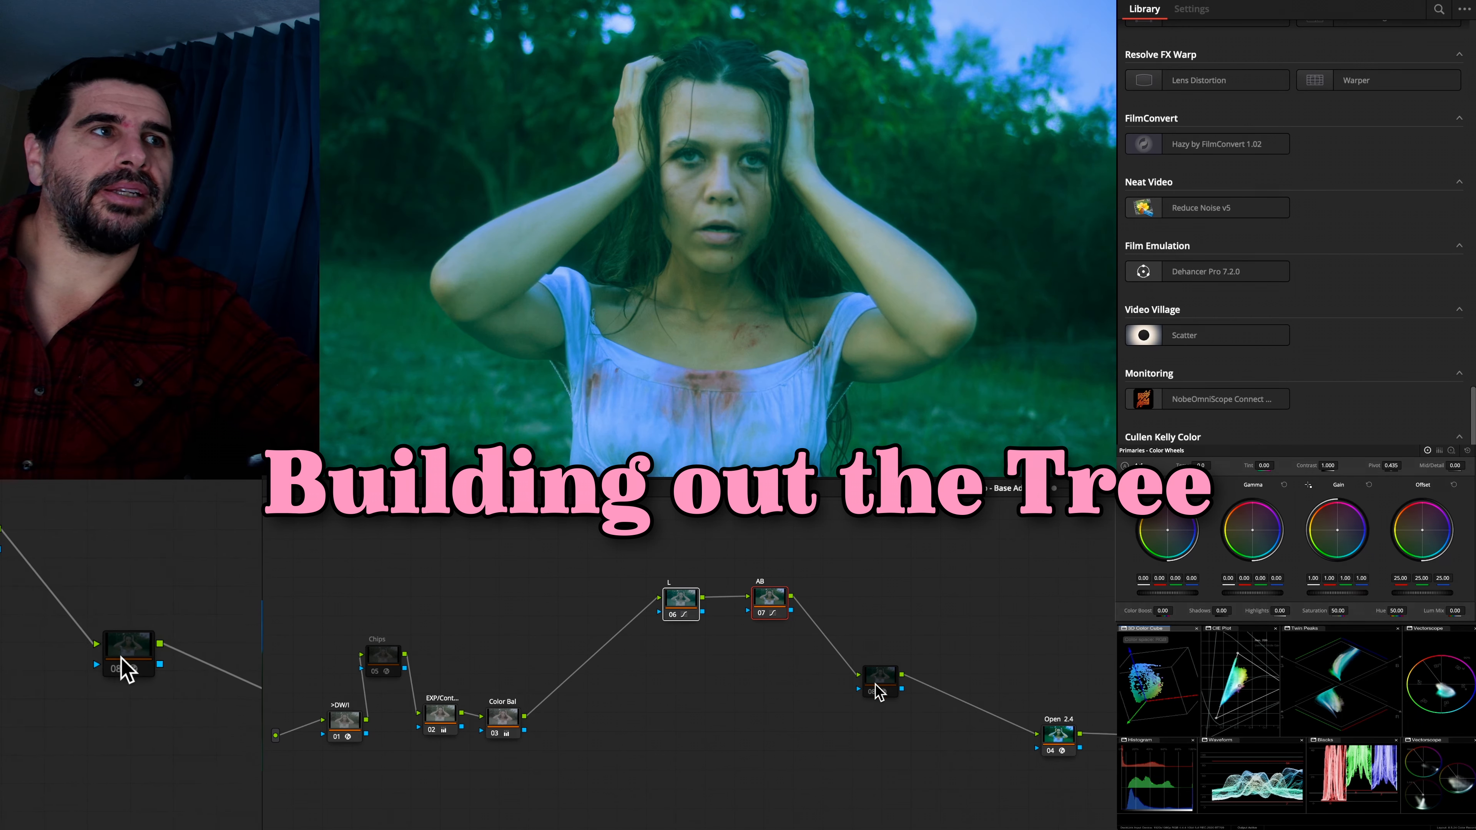
Delete the Contour node between AB and Open 2.4, and reposition the L and AB nodes together
left_click_drag(877, 692, 909, 674)
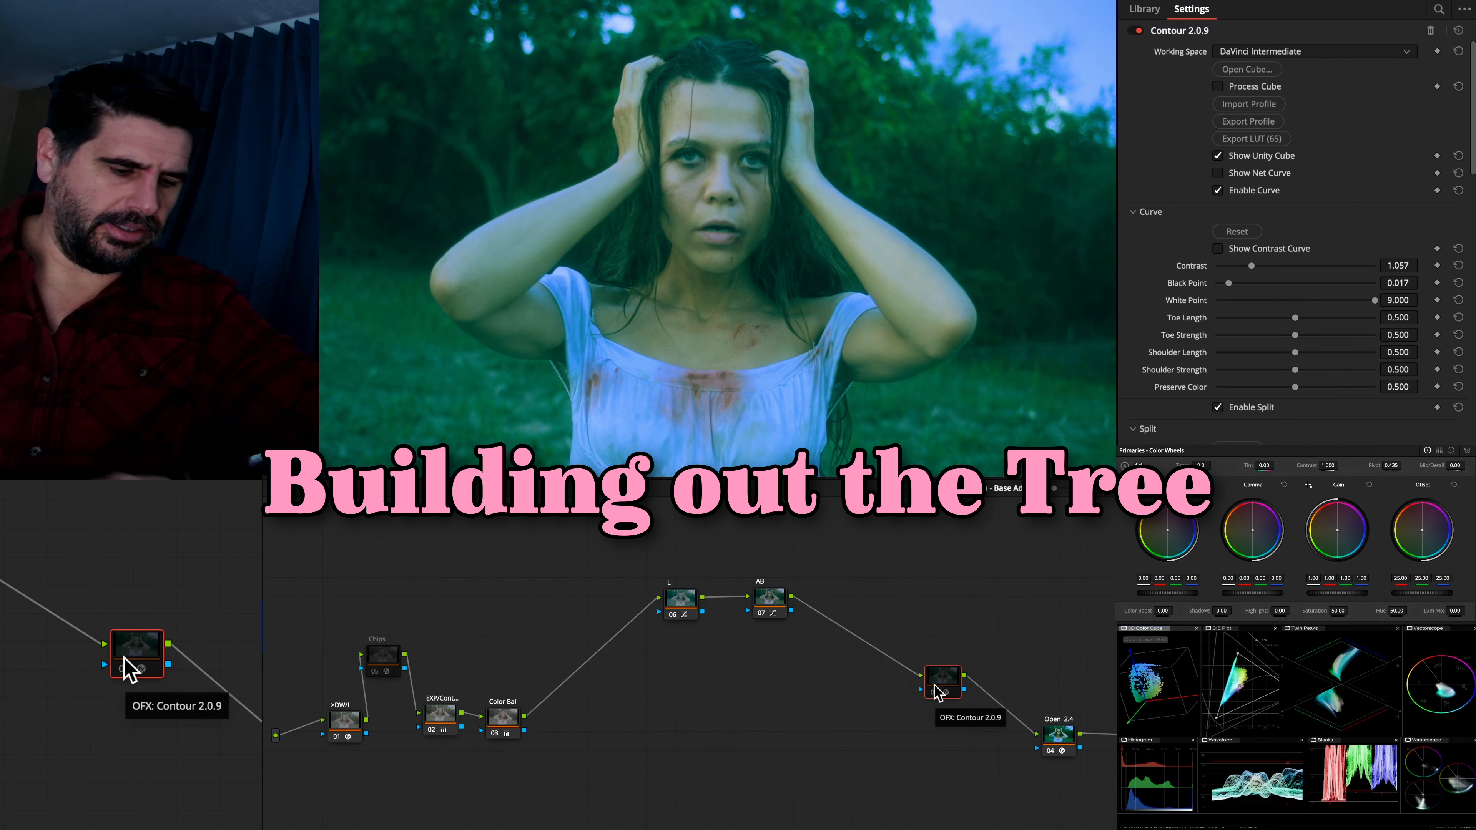
key("Delete")
left_click_drag(796, 665, 671, 567)
left_click_drag(769, 596, 799, 612)
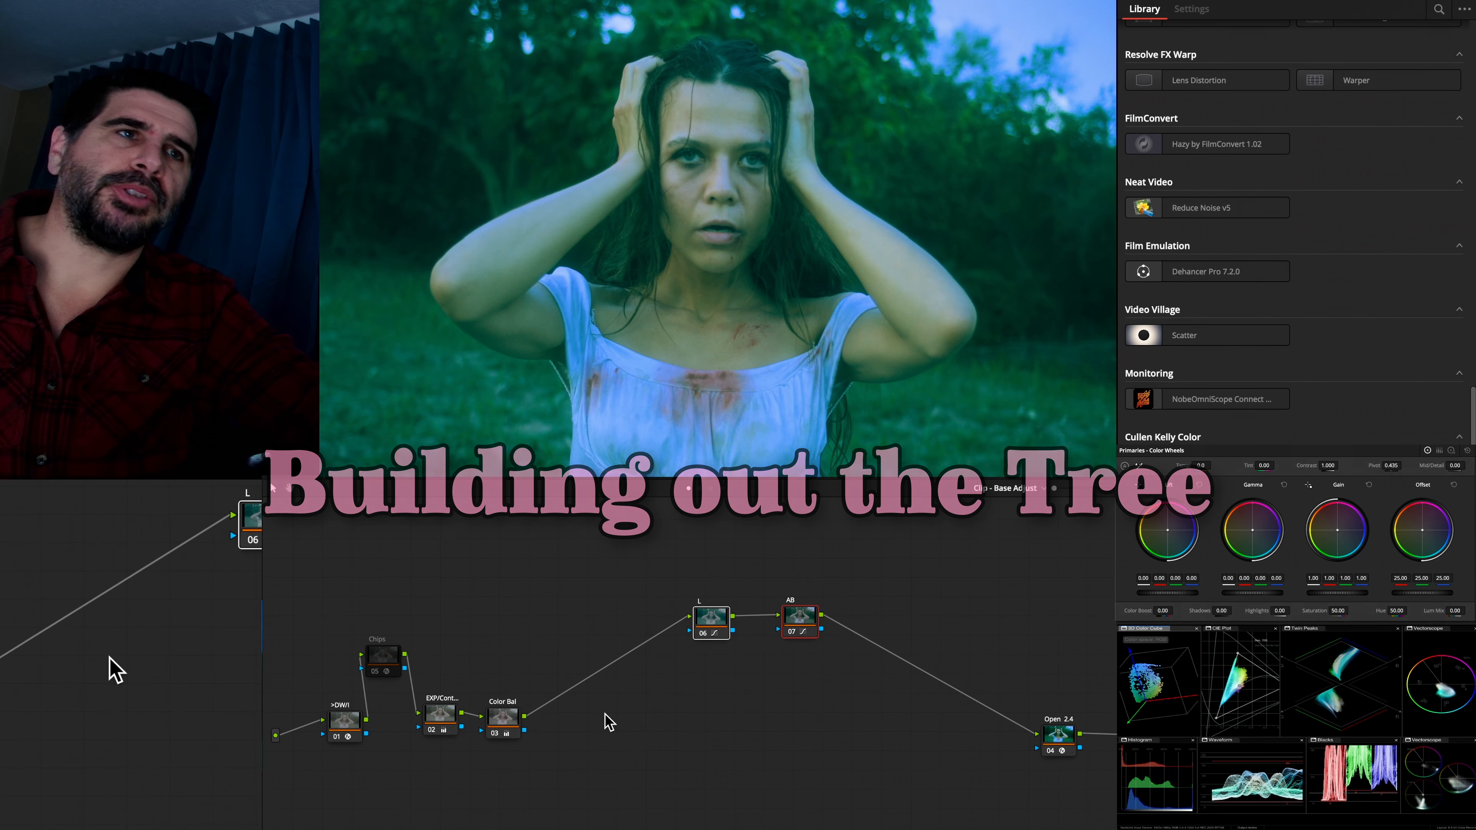
Add a Color Space Transform effect as a new node between the Color Bal and L nodes
left_click(506, 721)
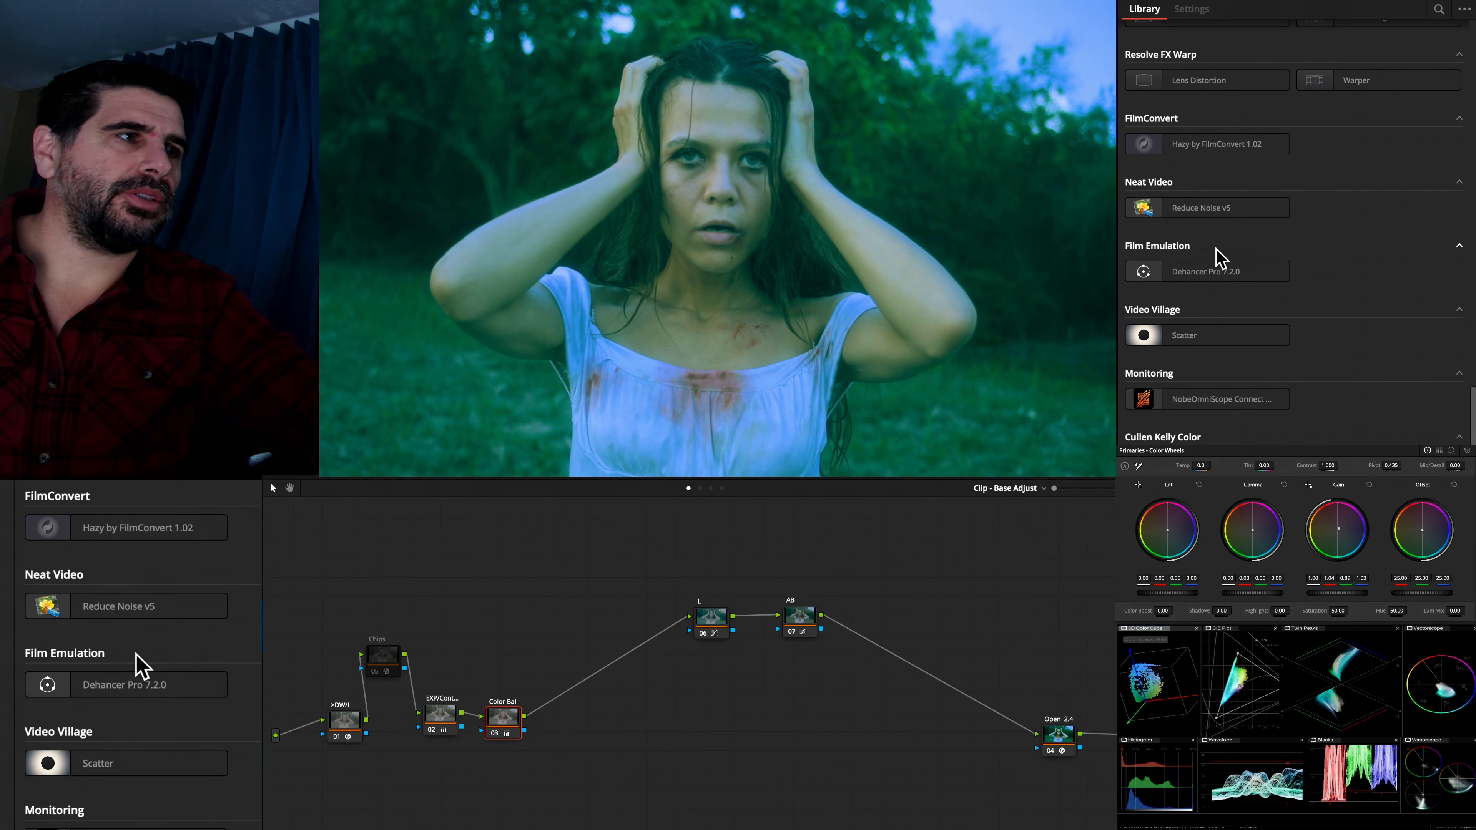
scroll(1219, 291, "up", 5)
scroll(1223, 303, "up", 2)
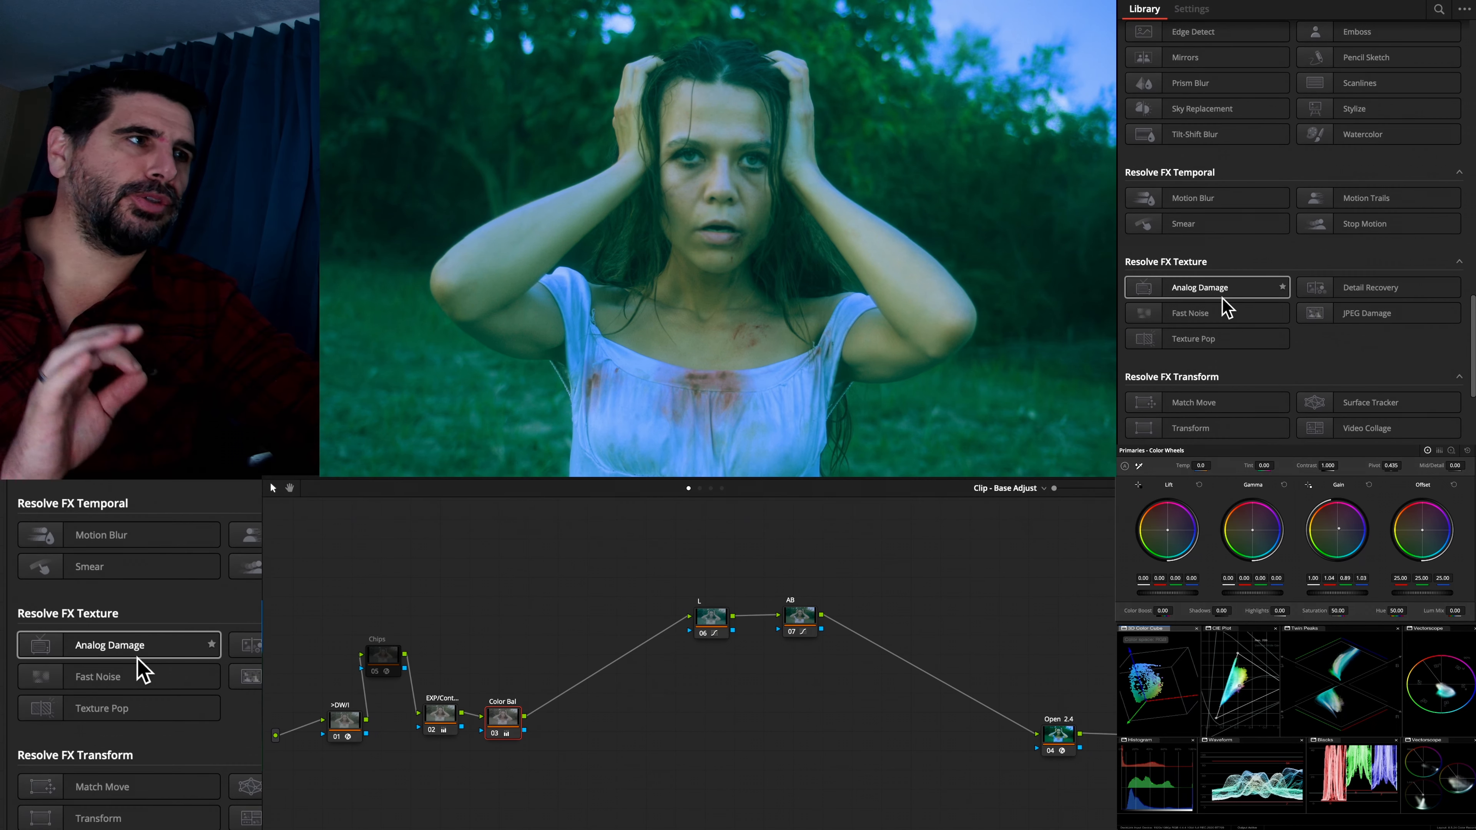
scroll(1223, 303, "up", 6)
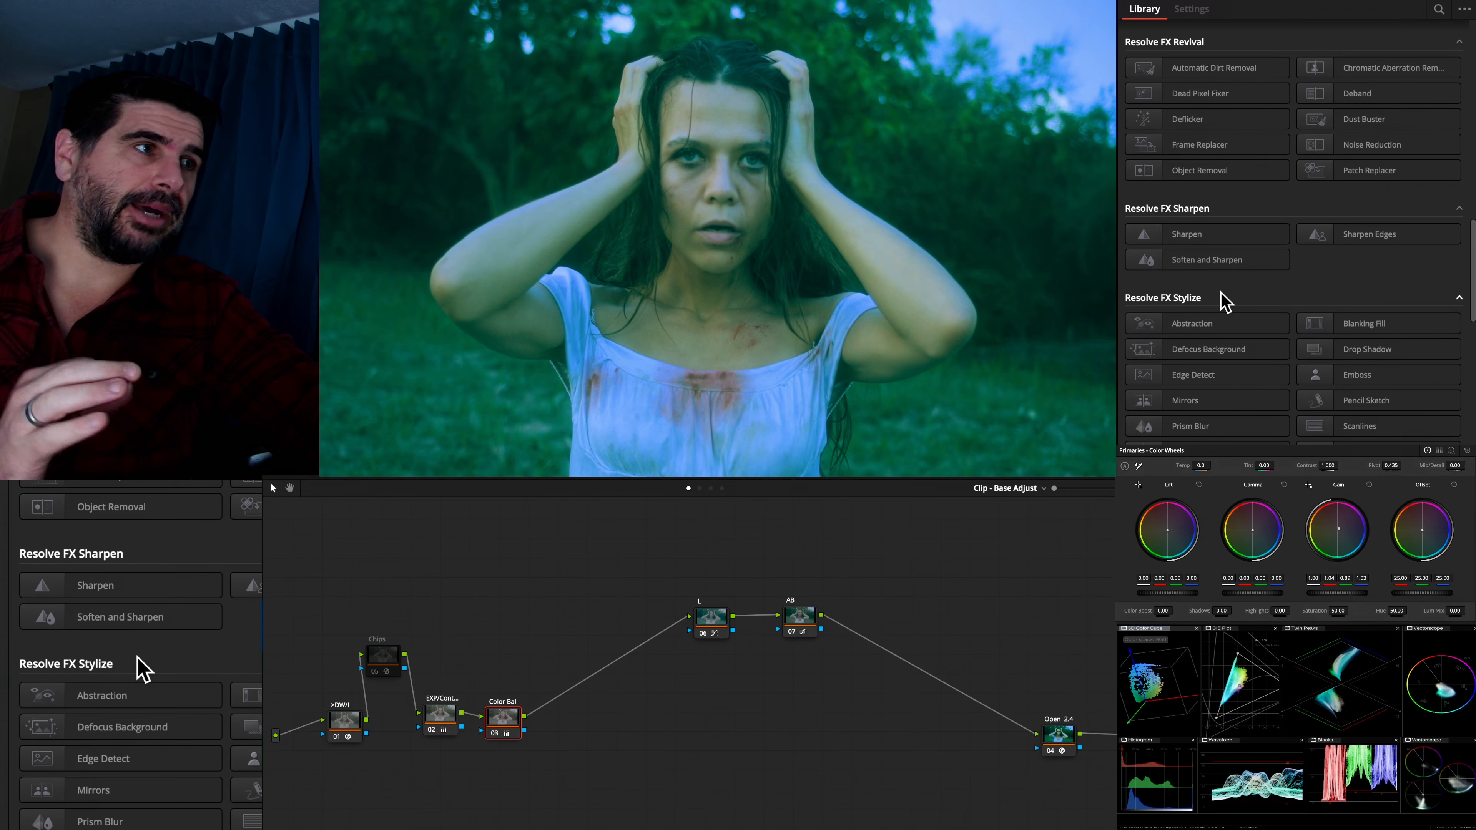
scroll(1224, 303, "up", 8)
scroll(1223, 303, "up", 8)
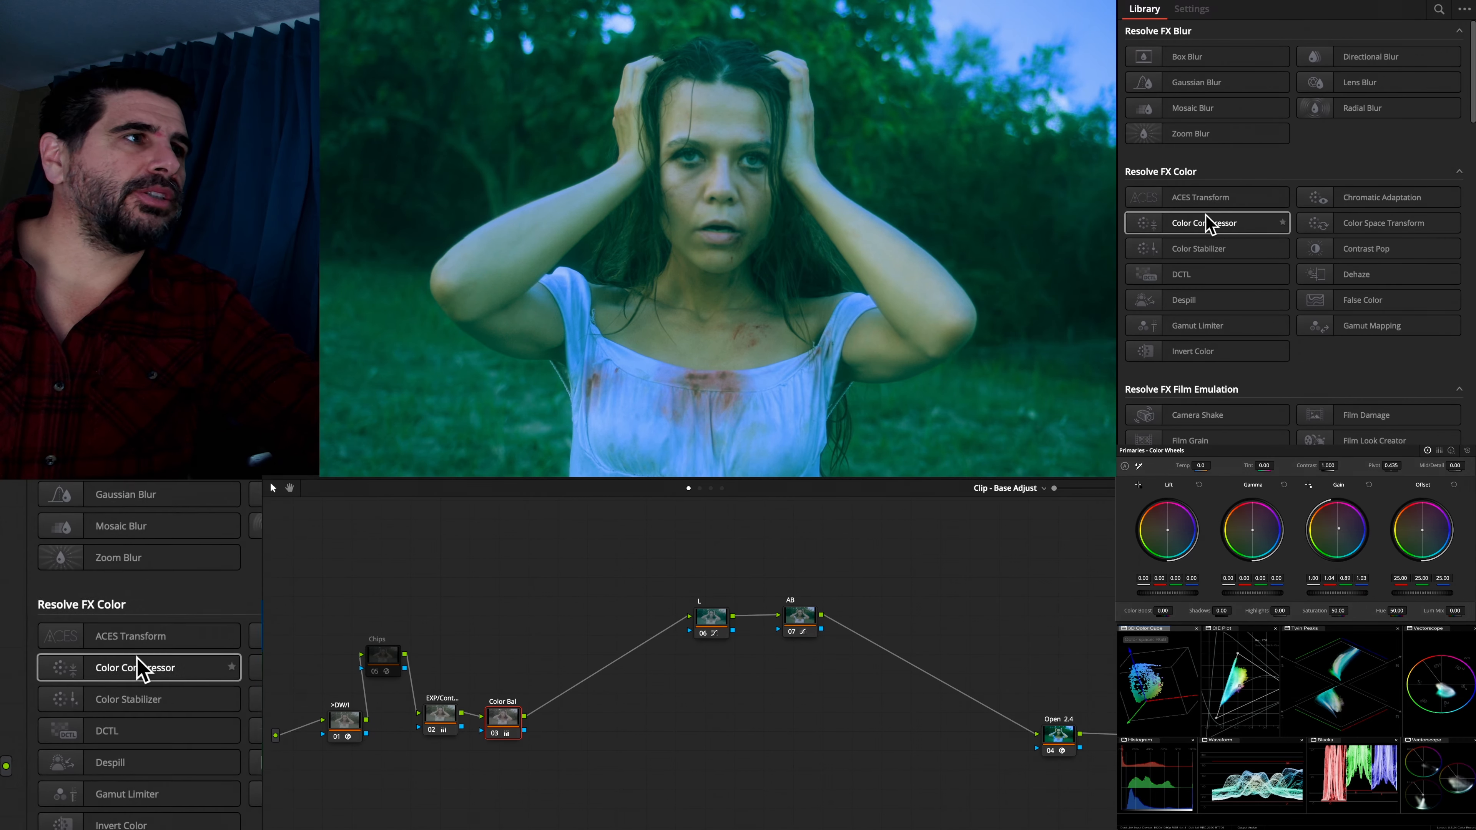
left_click_drag(1364, 230, 575, 697)
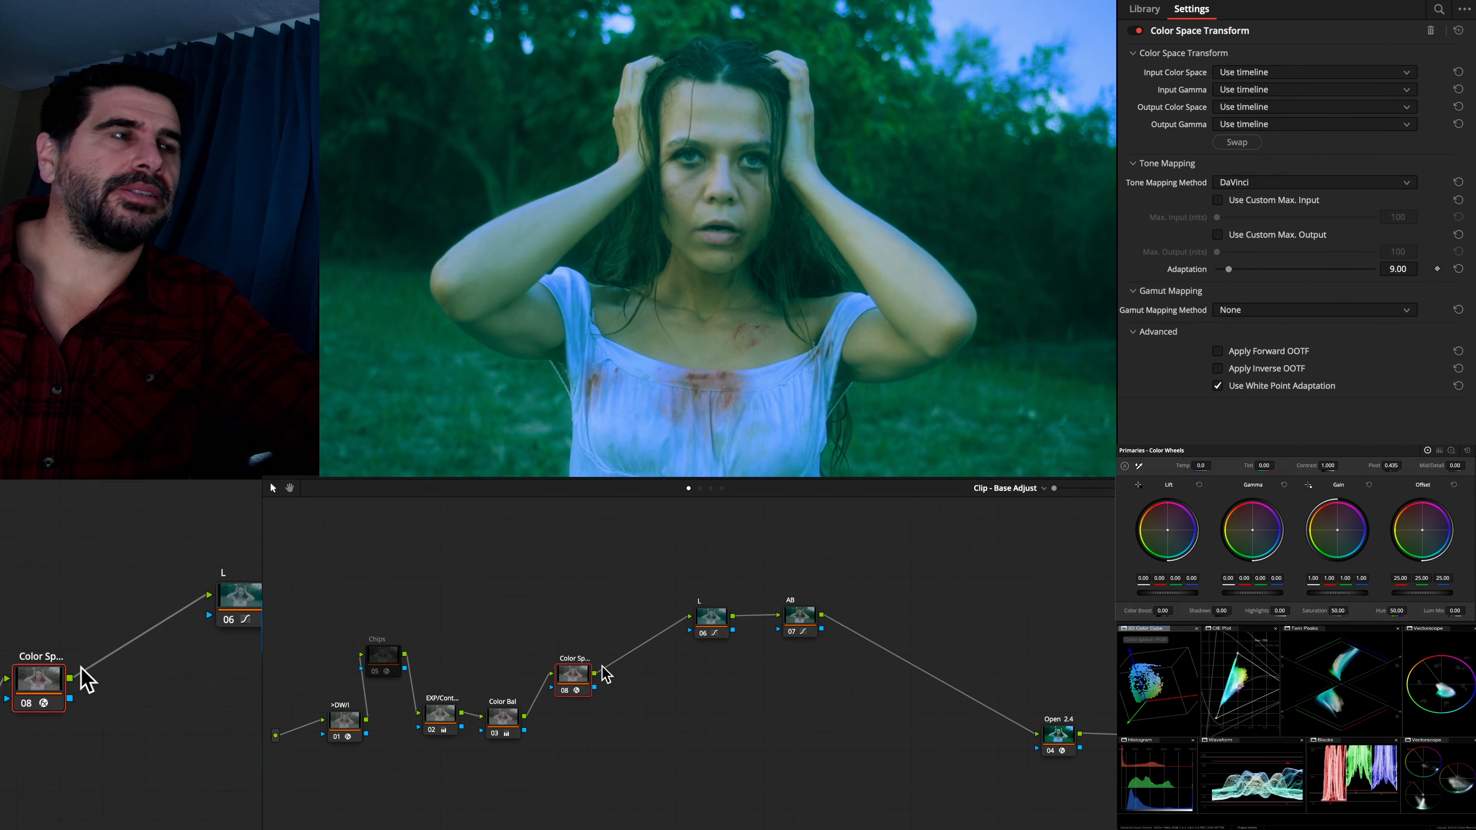
Set the new Color Space Transform node's tone mapping method to None
left_click(345, 720)
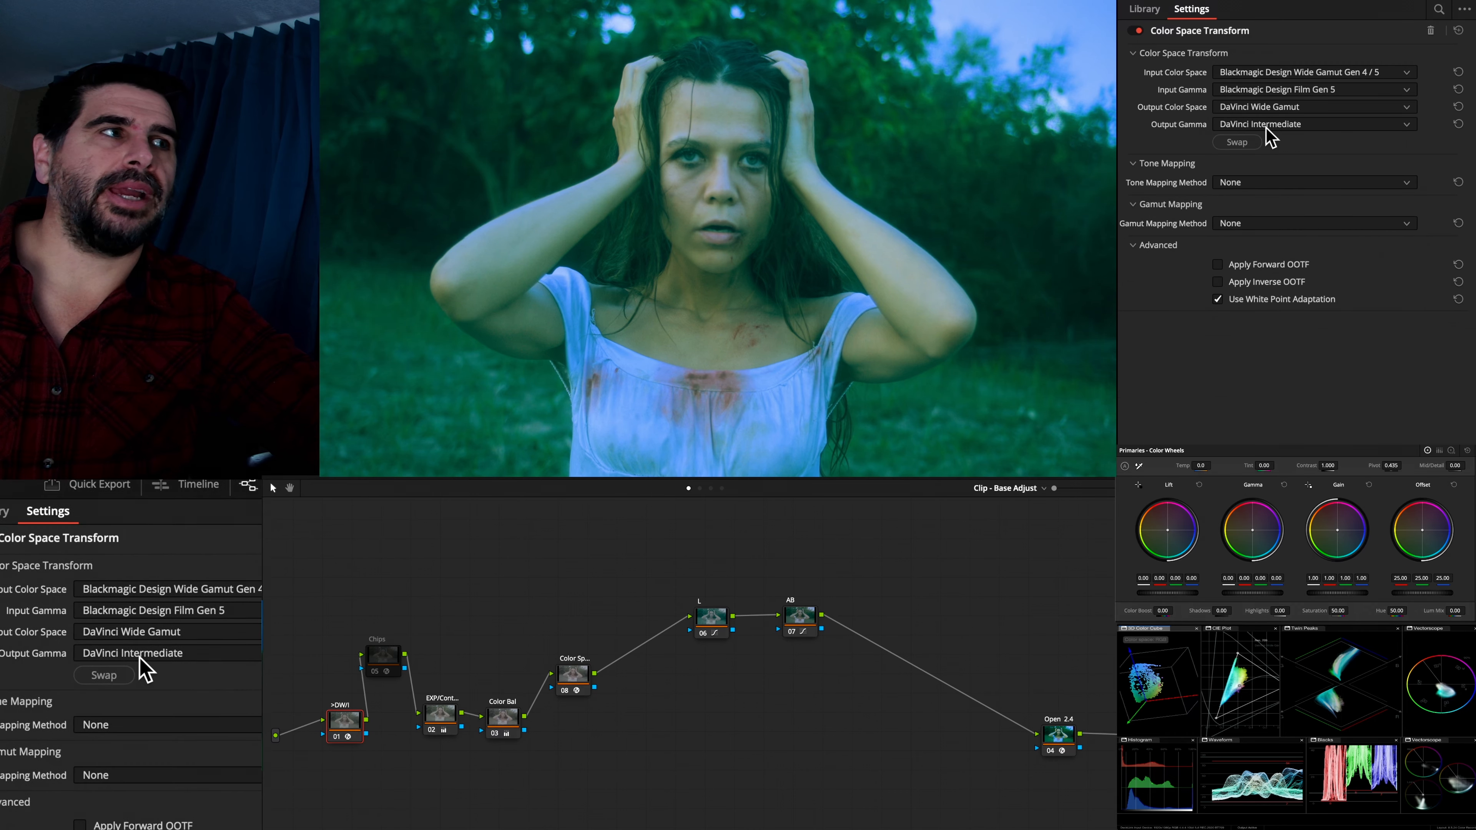
left_click(572, 677)
left_click(1244, 182)
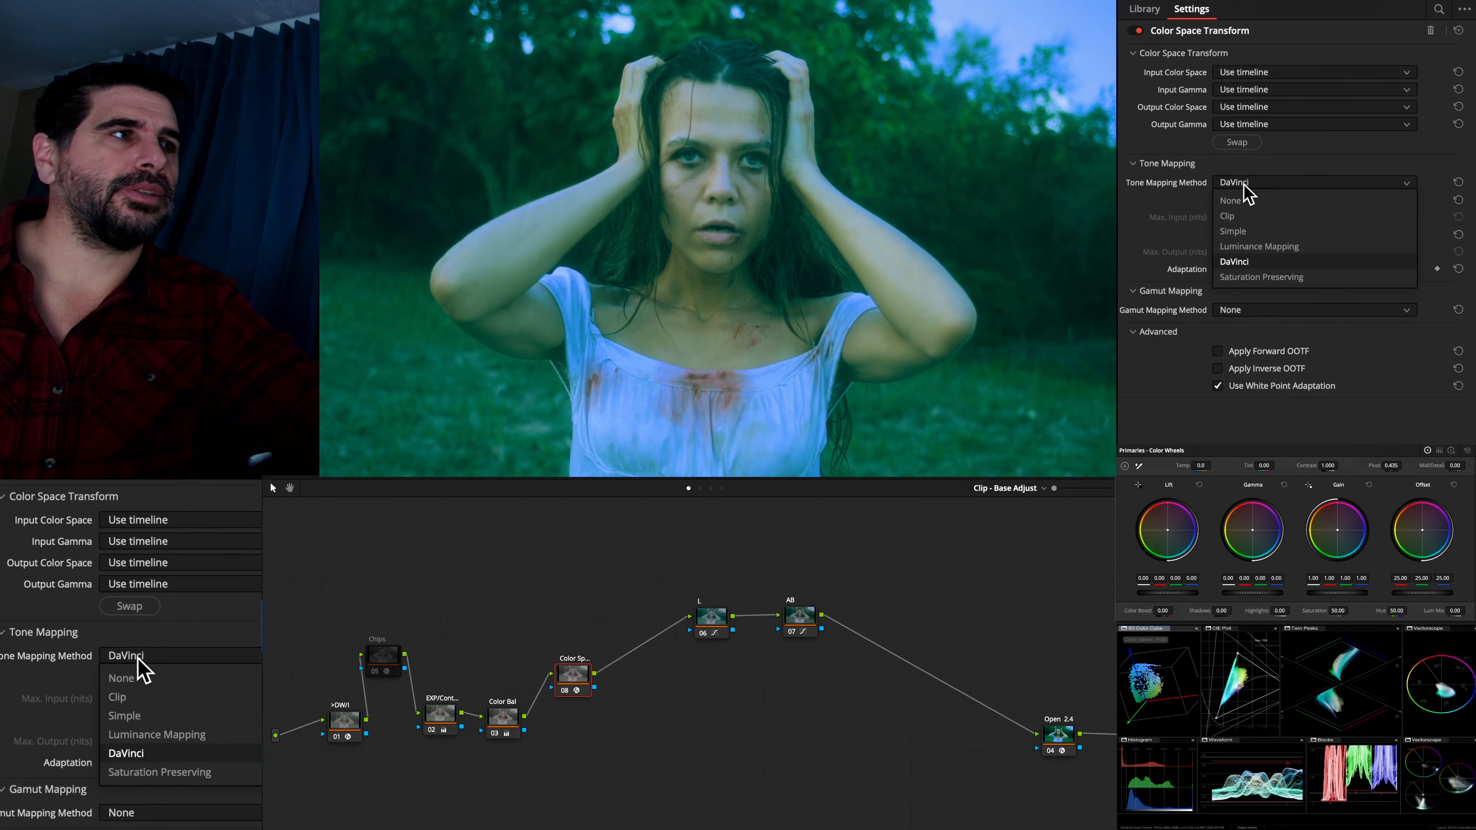
left_click(1244, 201)
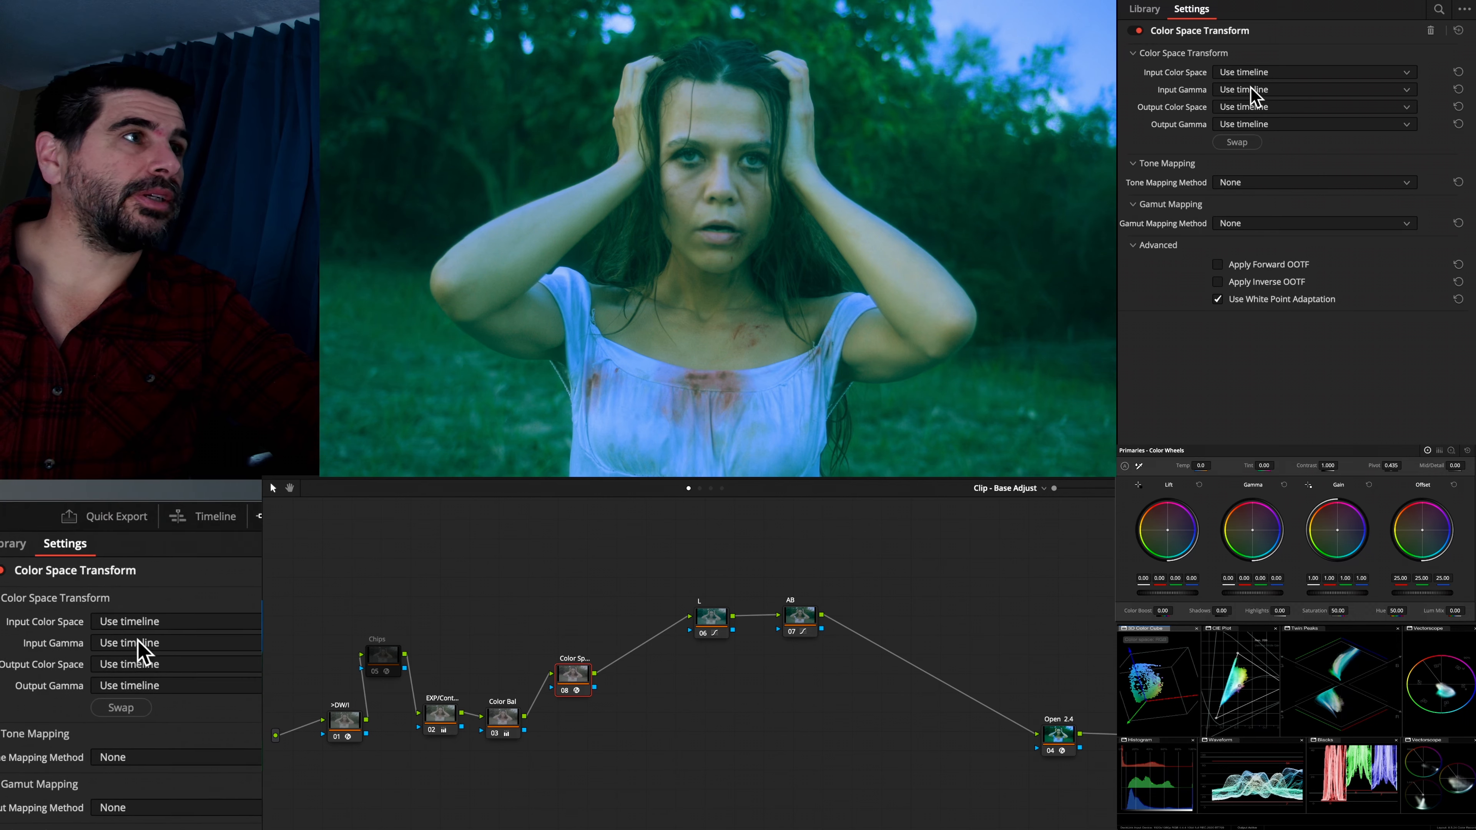
left_click(1249, 72)
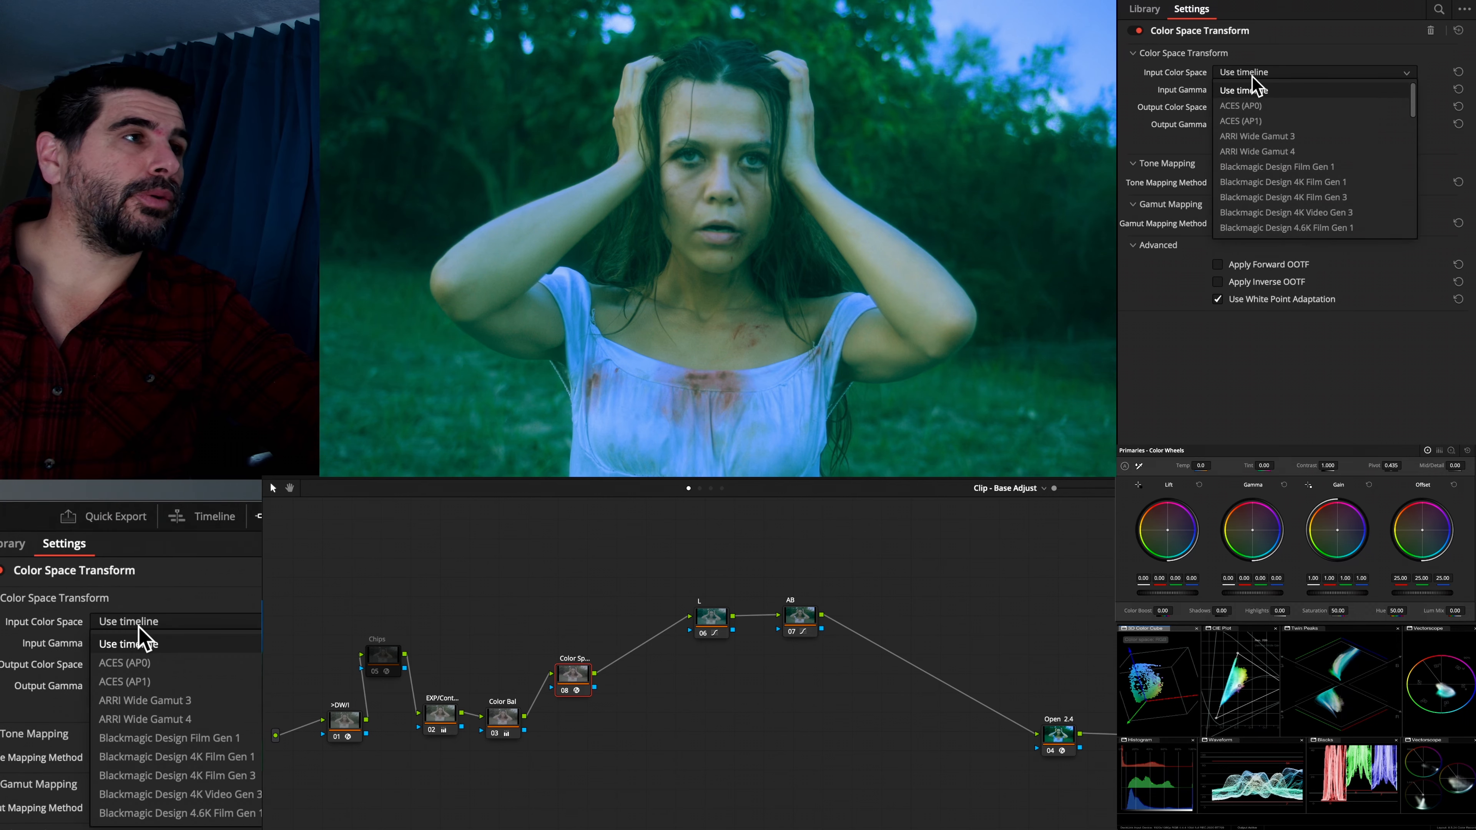
Copy the grade of the >DW/I node onto the new Color Space Transform node
left_click(349, 717)
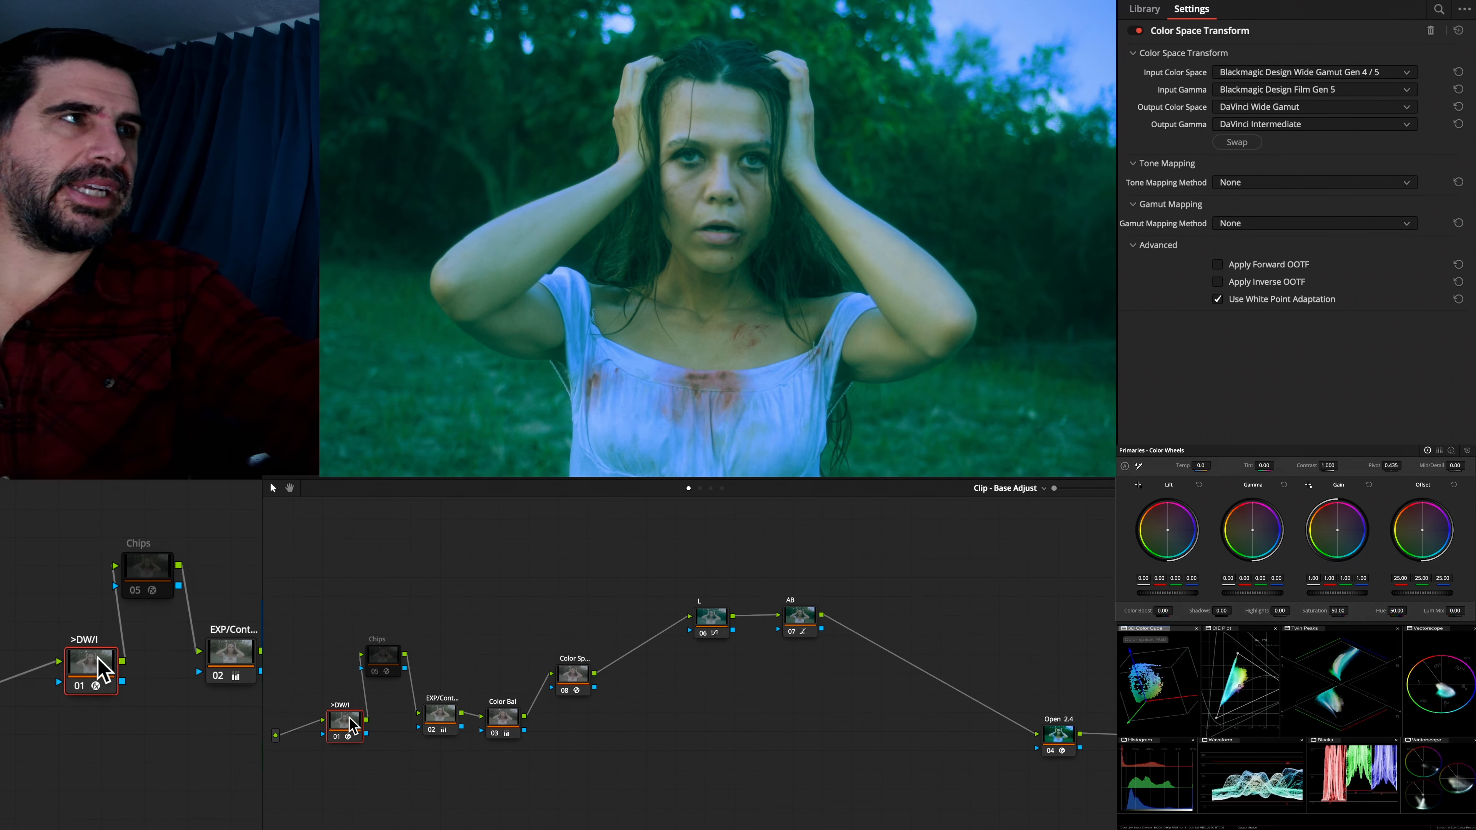
left_click(572, 674)
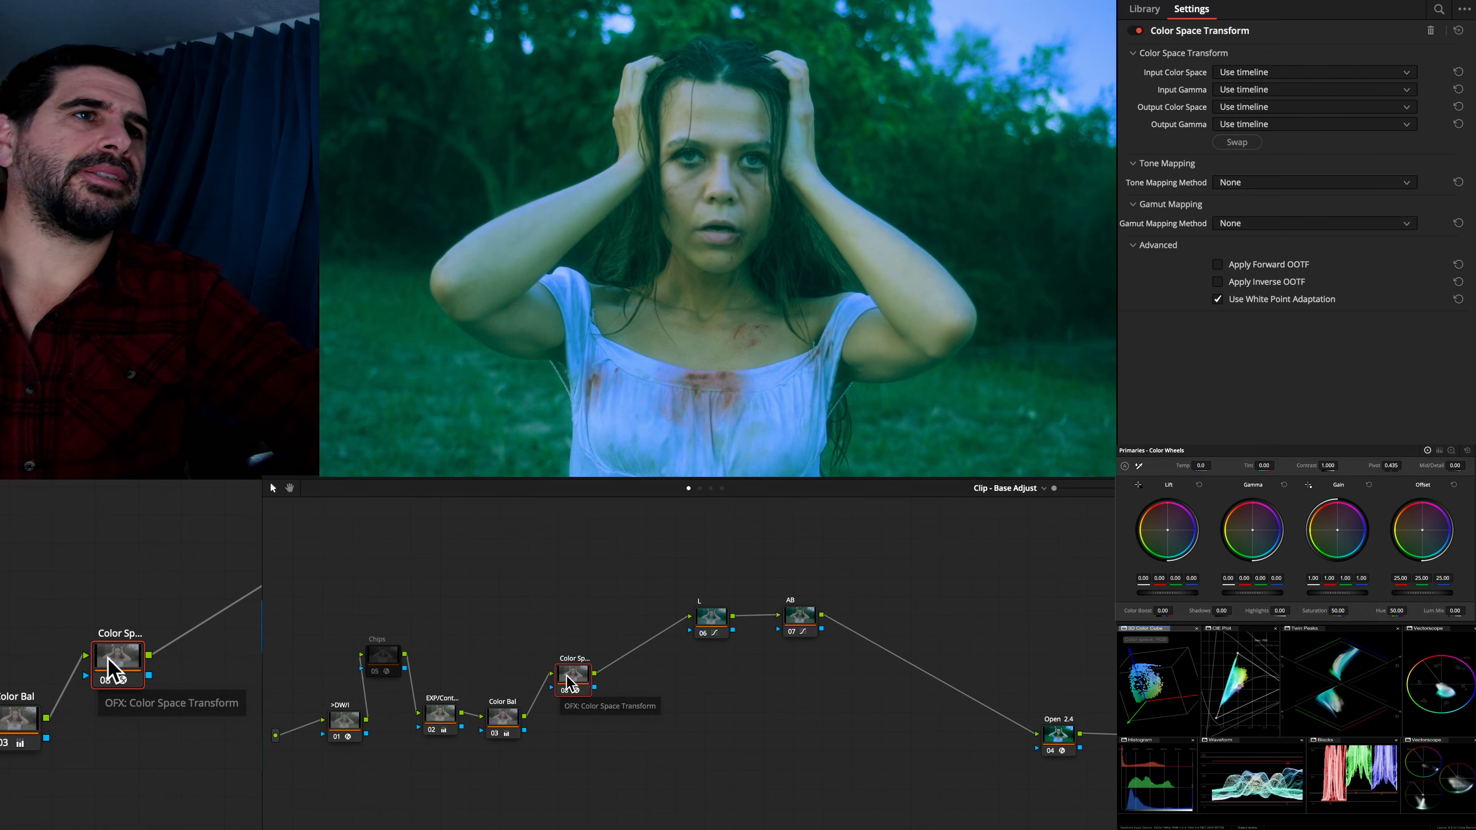
key("ctrl+v")
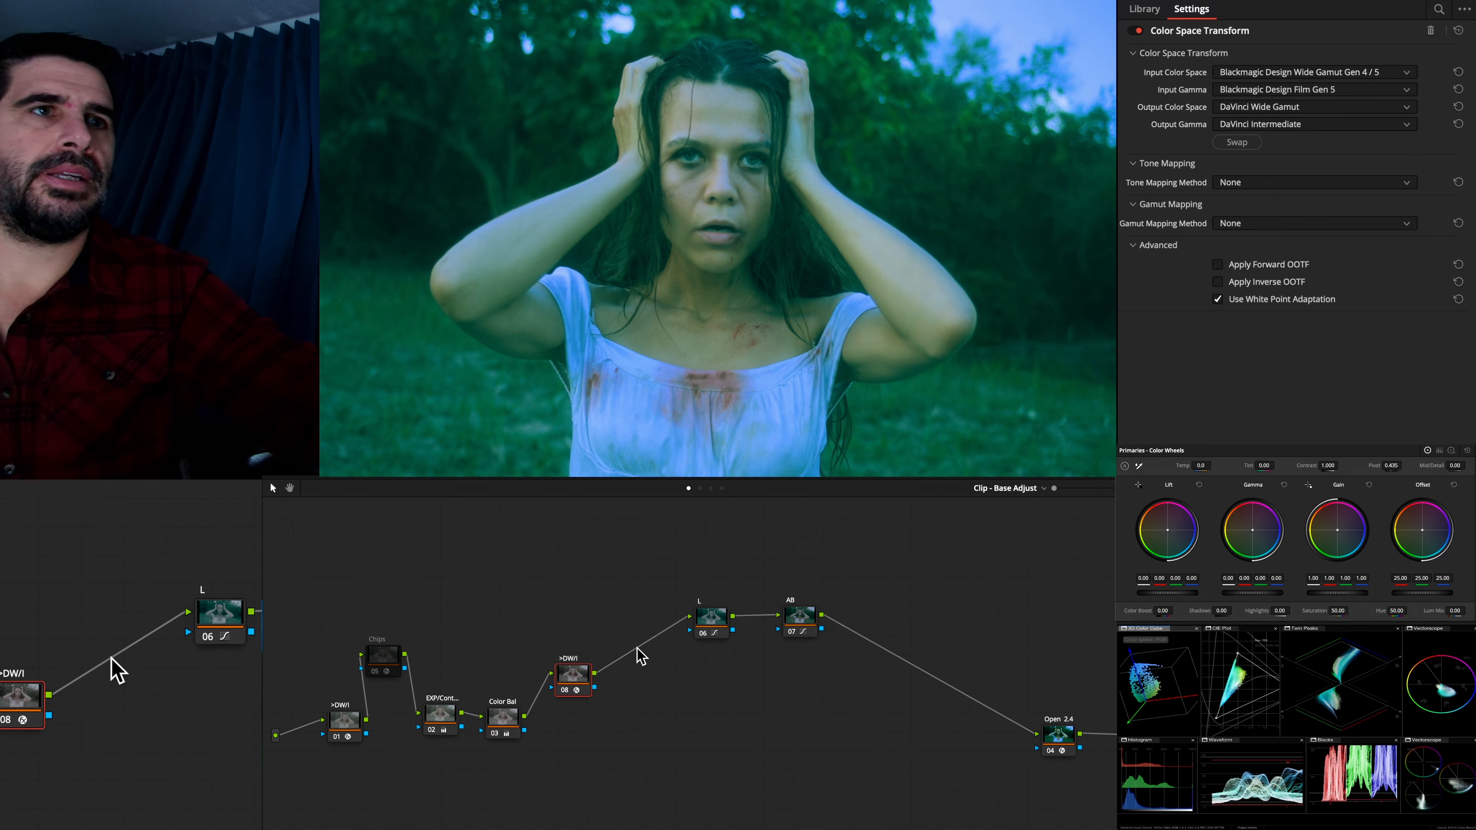
Label the pasted transform node >LaB and swap its input and output color spaces and gammas
right_click(577, 676)
mouse_move(625, 714)
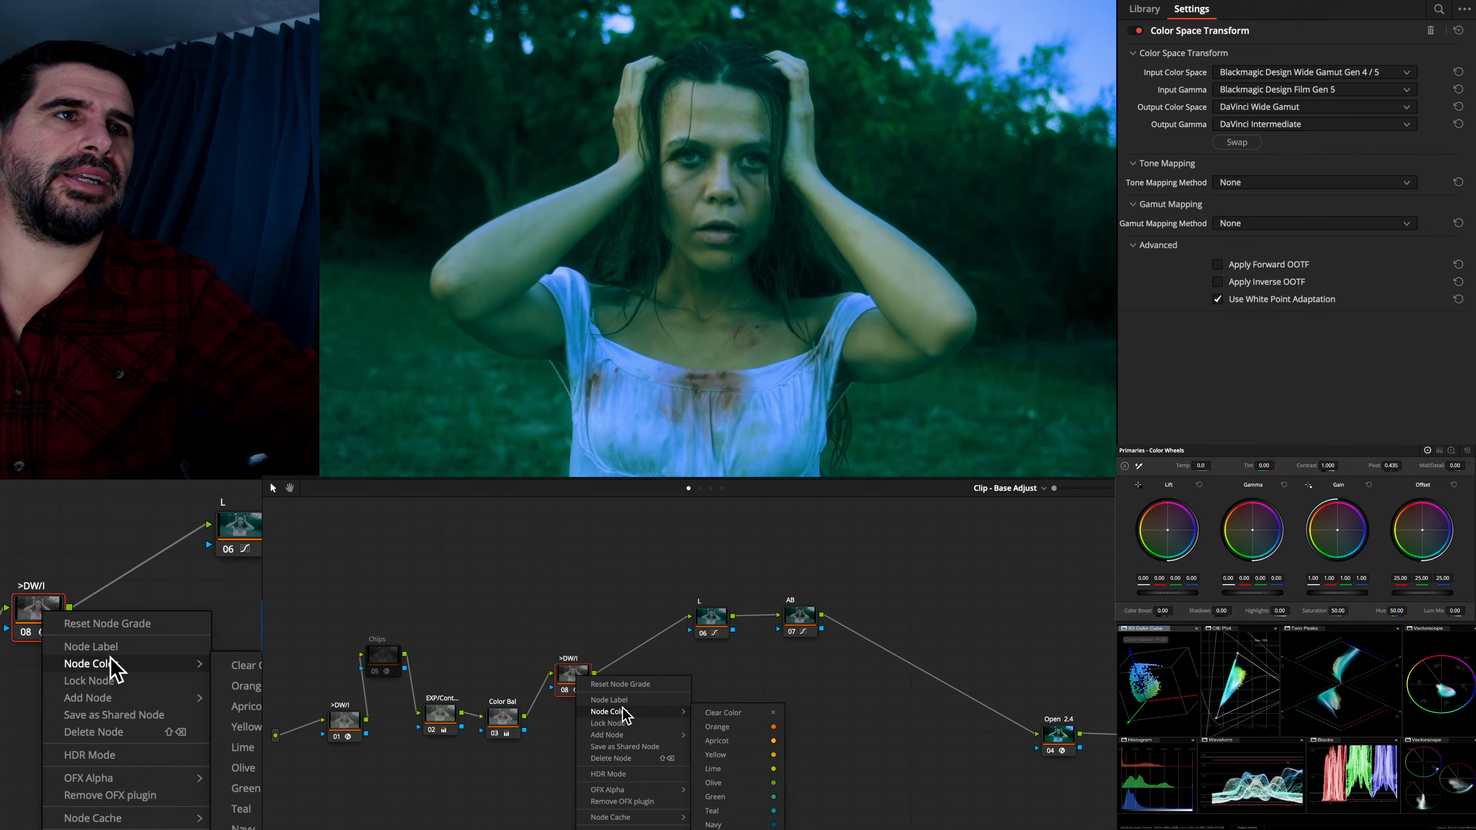
left_click(651, 701)
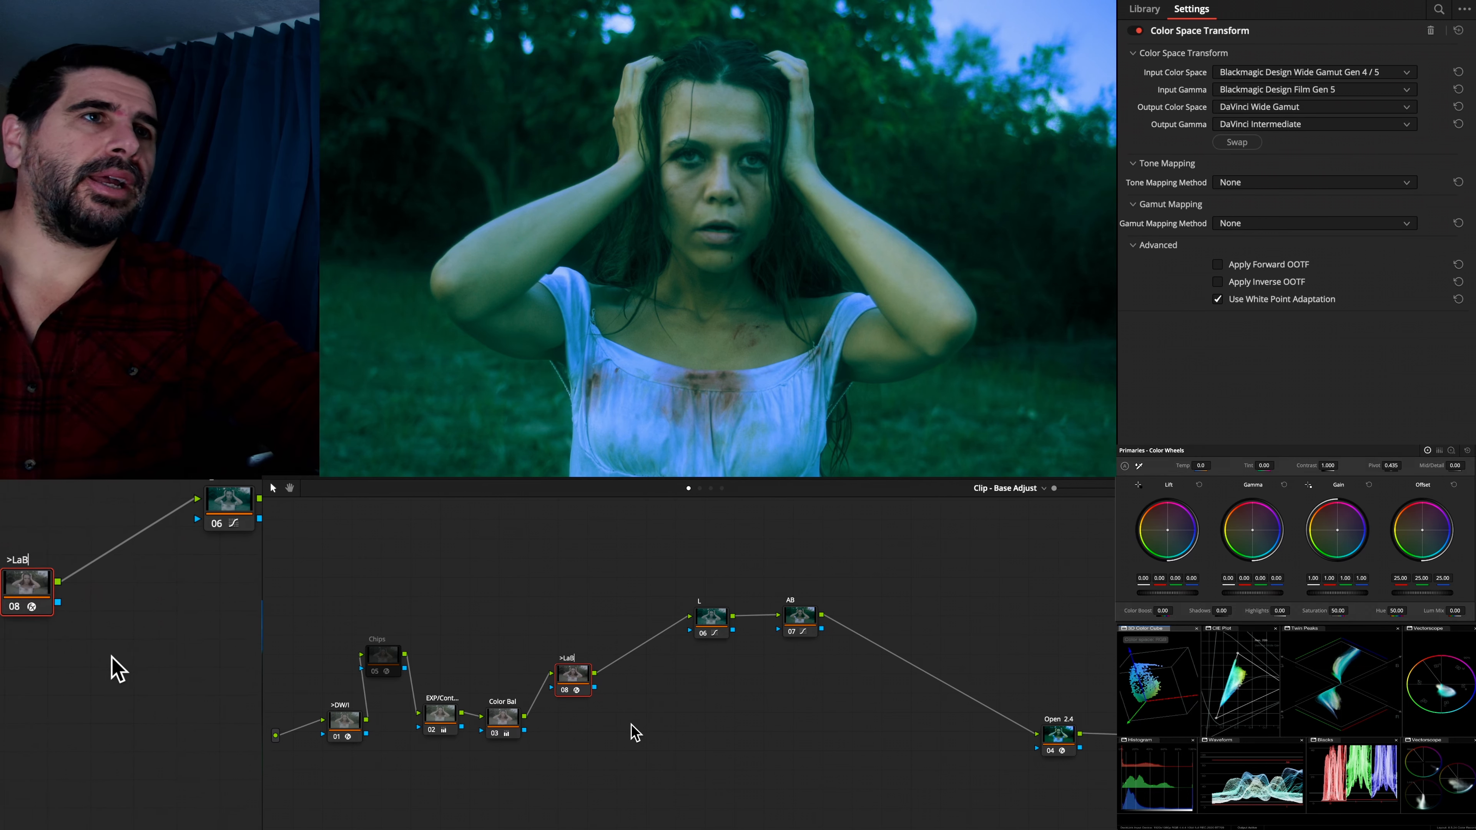
left_click(1246, 145)
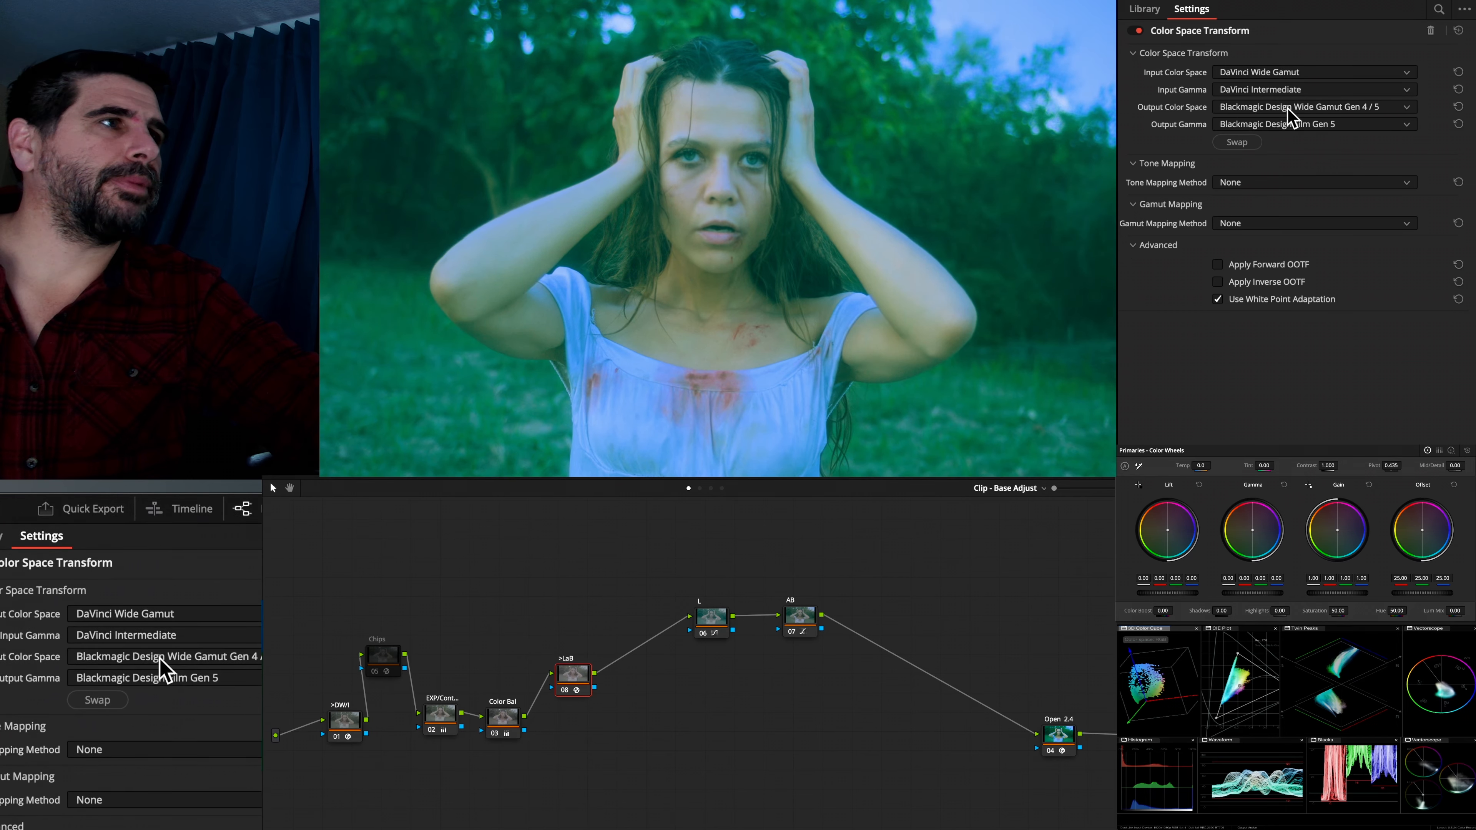
Set the >LaB node's output color space to DaVinci Wide Gamut and its output gamma to Linear
left_click(1281, 107)
scroll(1295, 175, "down", 5)
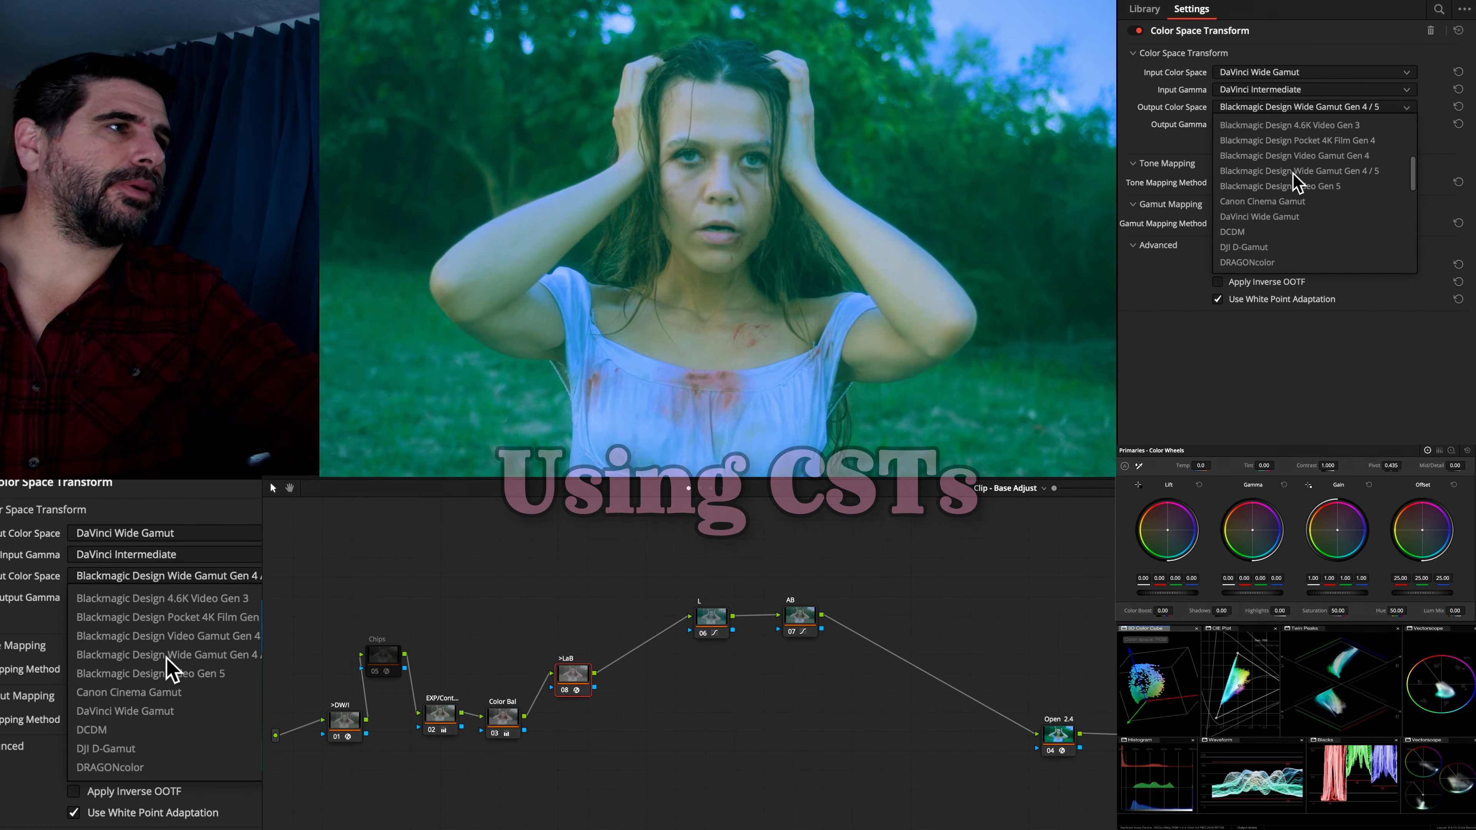
left_click(1296, 177)
left_click(1299, 124)
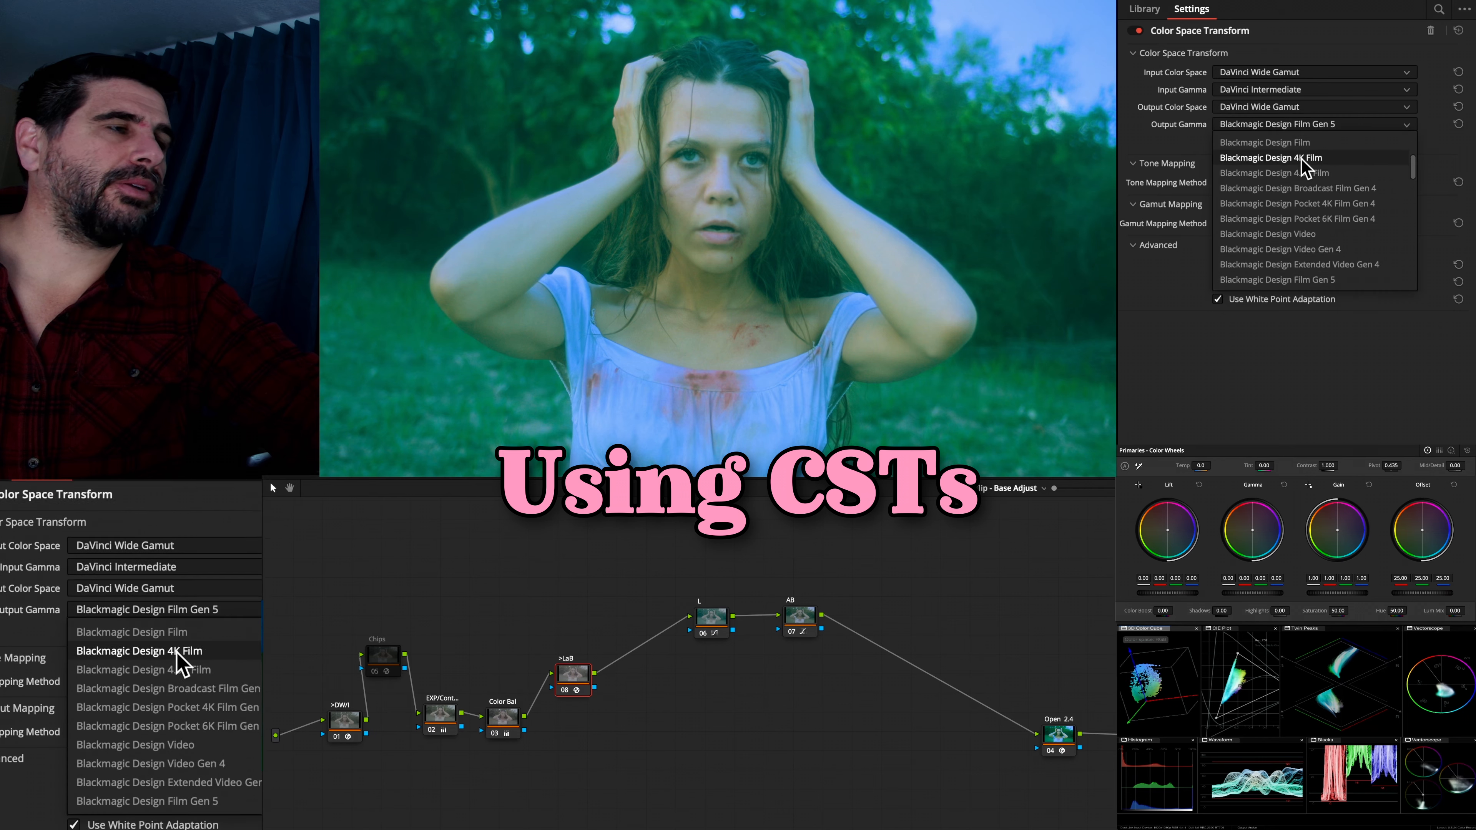
scroll(1303, 192, "down", 5)
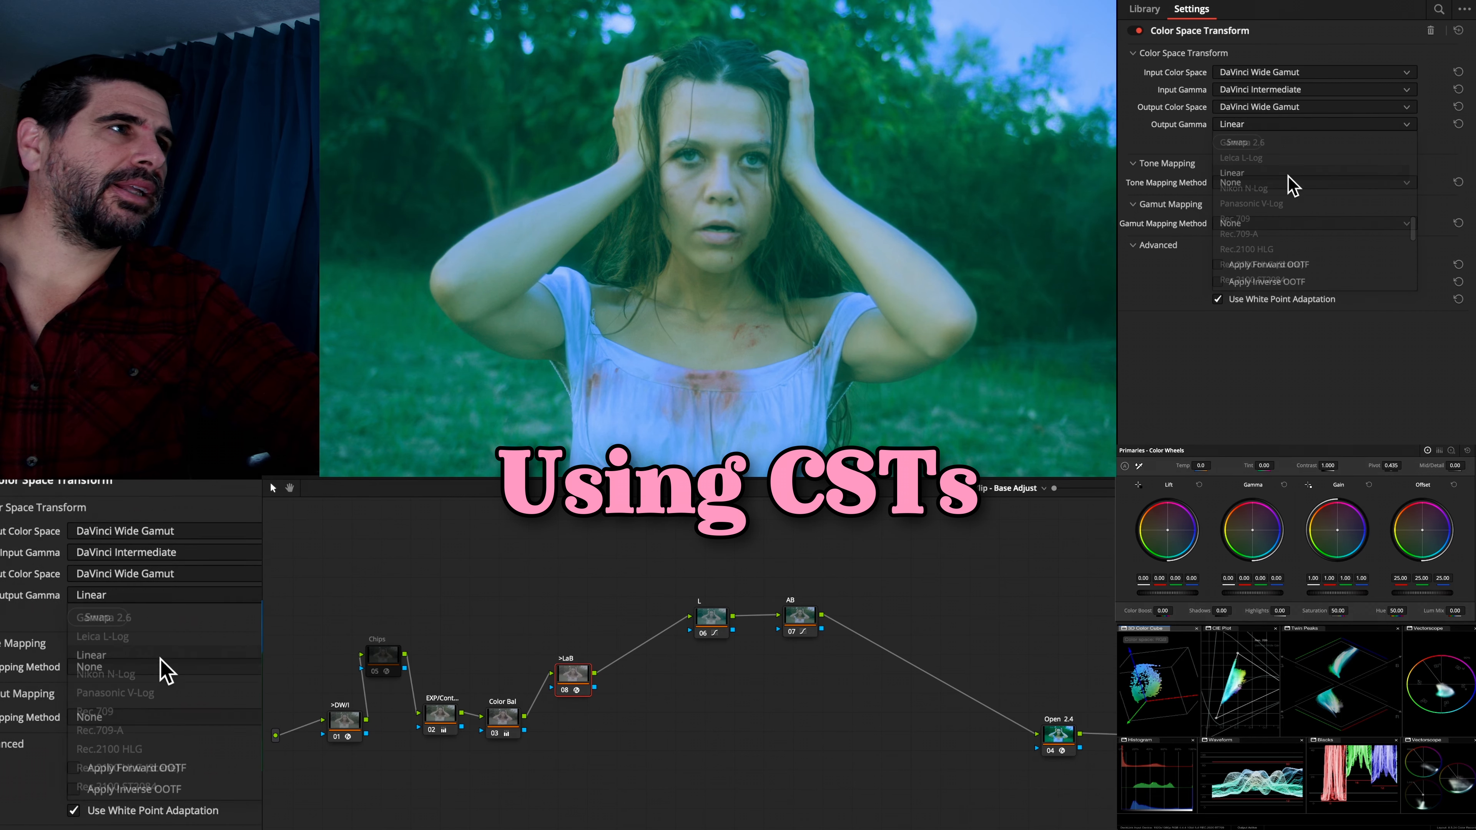
Set the >LaB node's output color space to Lab (CIE)
left_click(1284, 107)
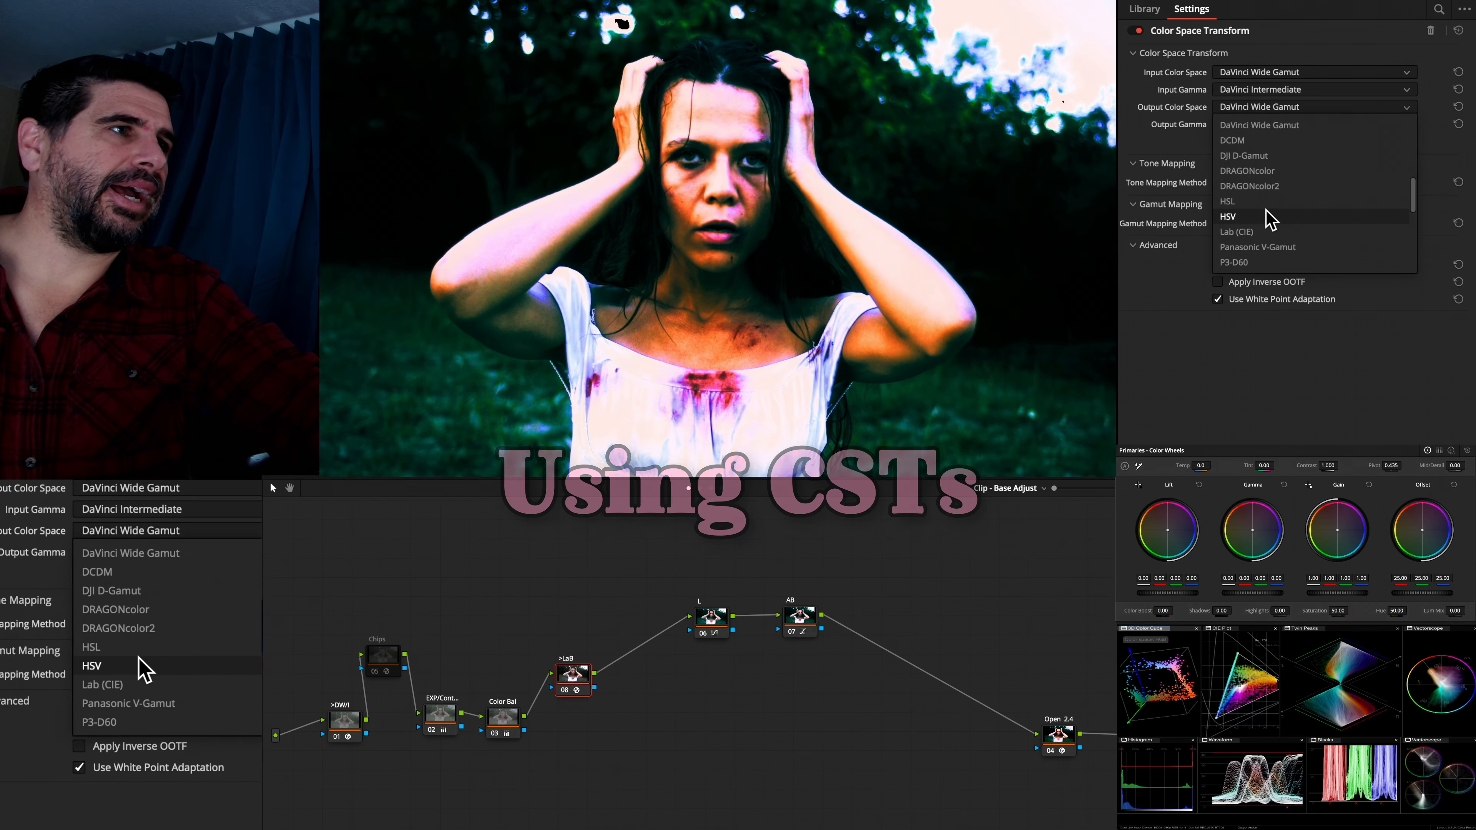
scroll(1270, 219, "down", 1)
left_click(1264, 187)
Review the output gamma and output color space options offered for the >LaB transform
left_click(1265, 125)
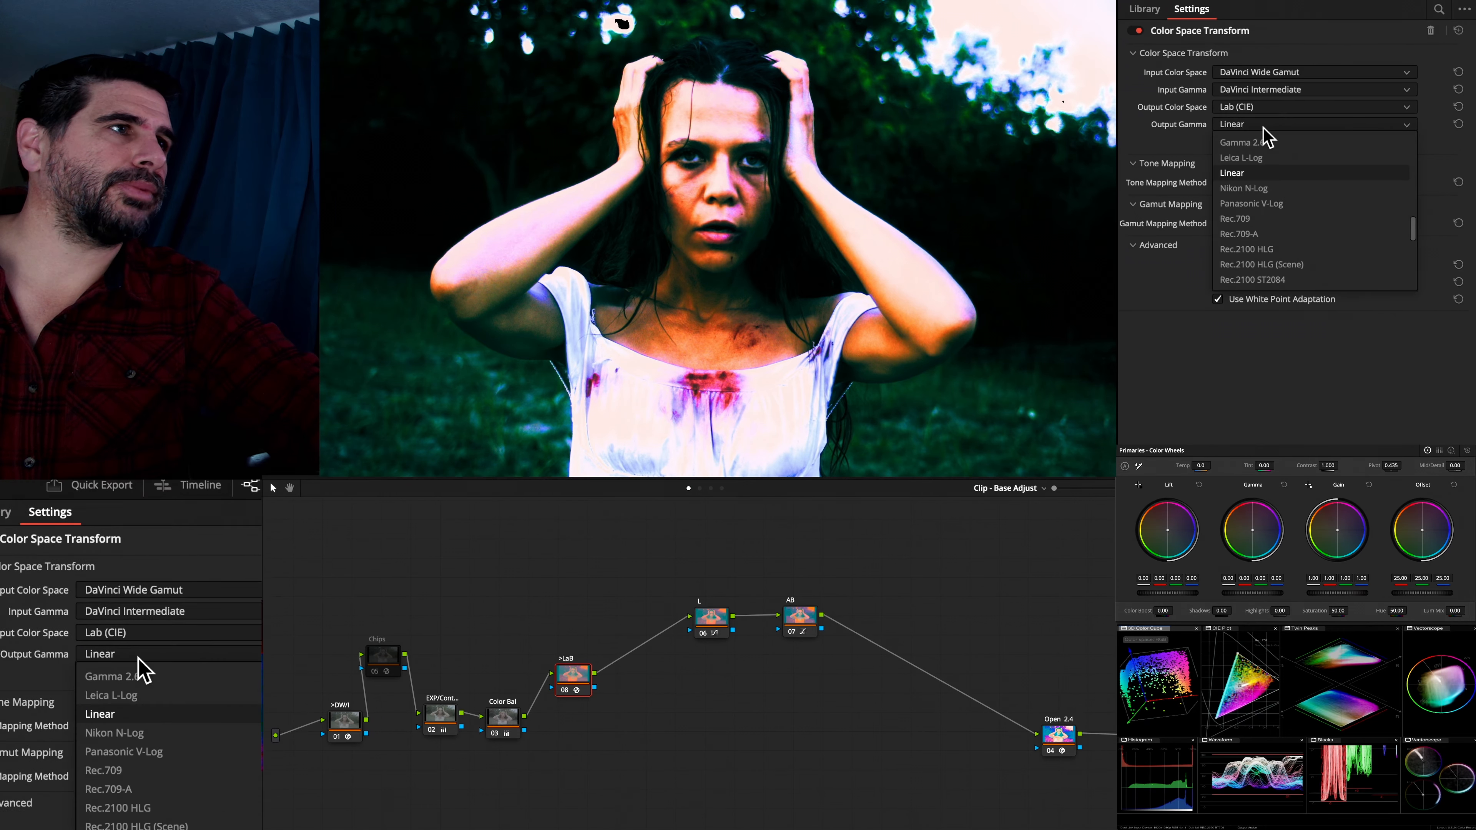
scroll(1253, 186, "down", 4)
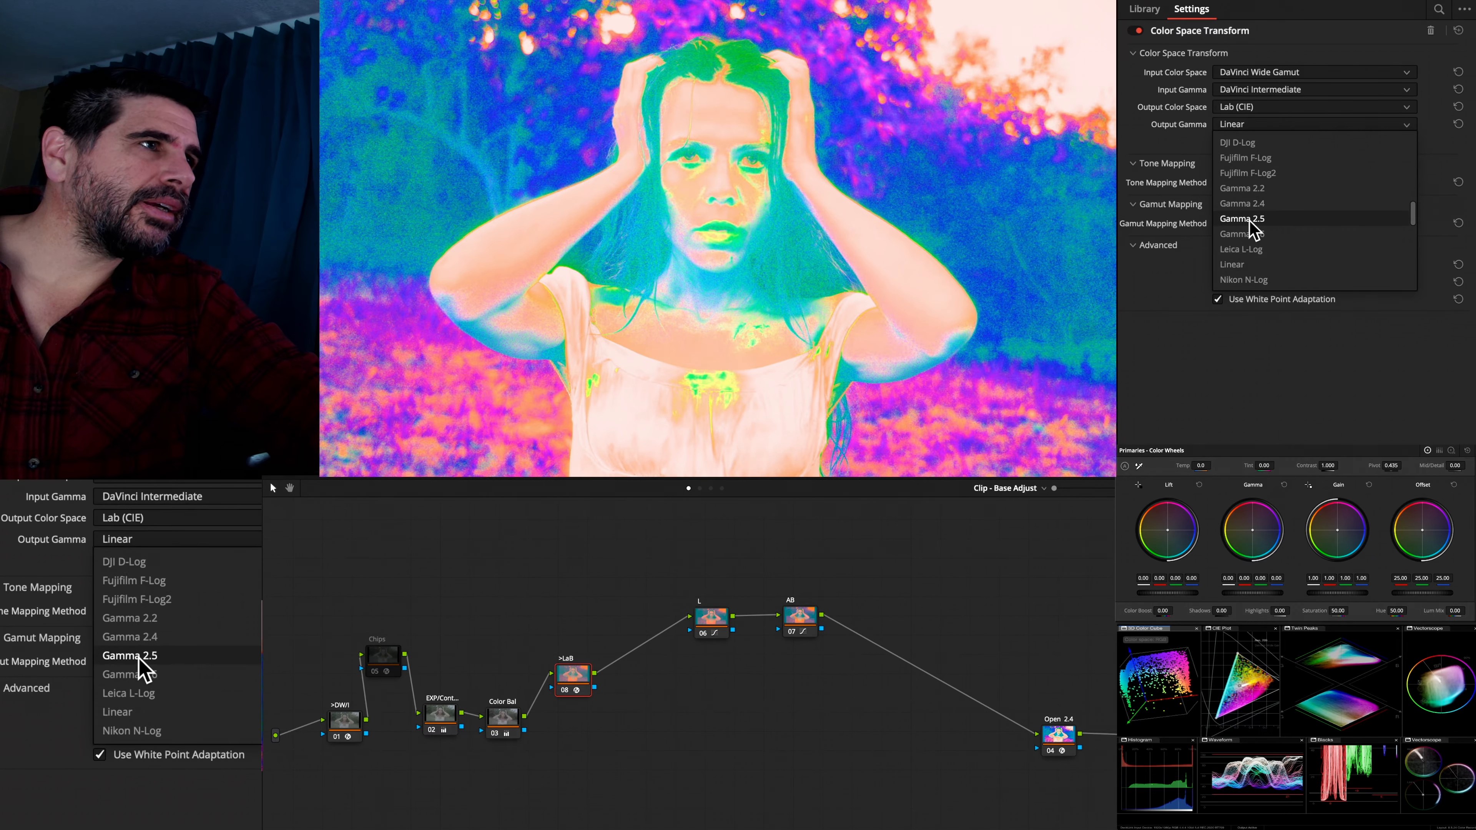
left_click(1245, 265)
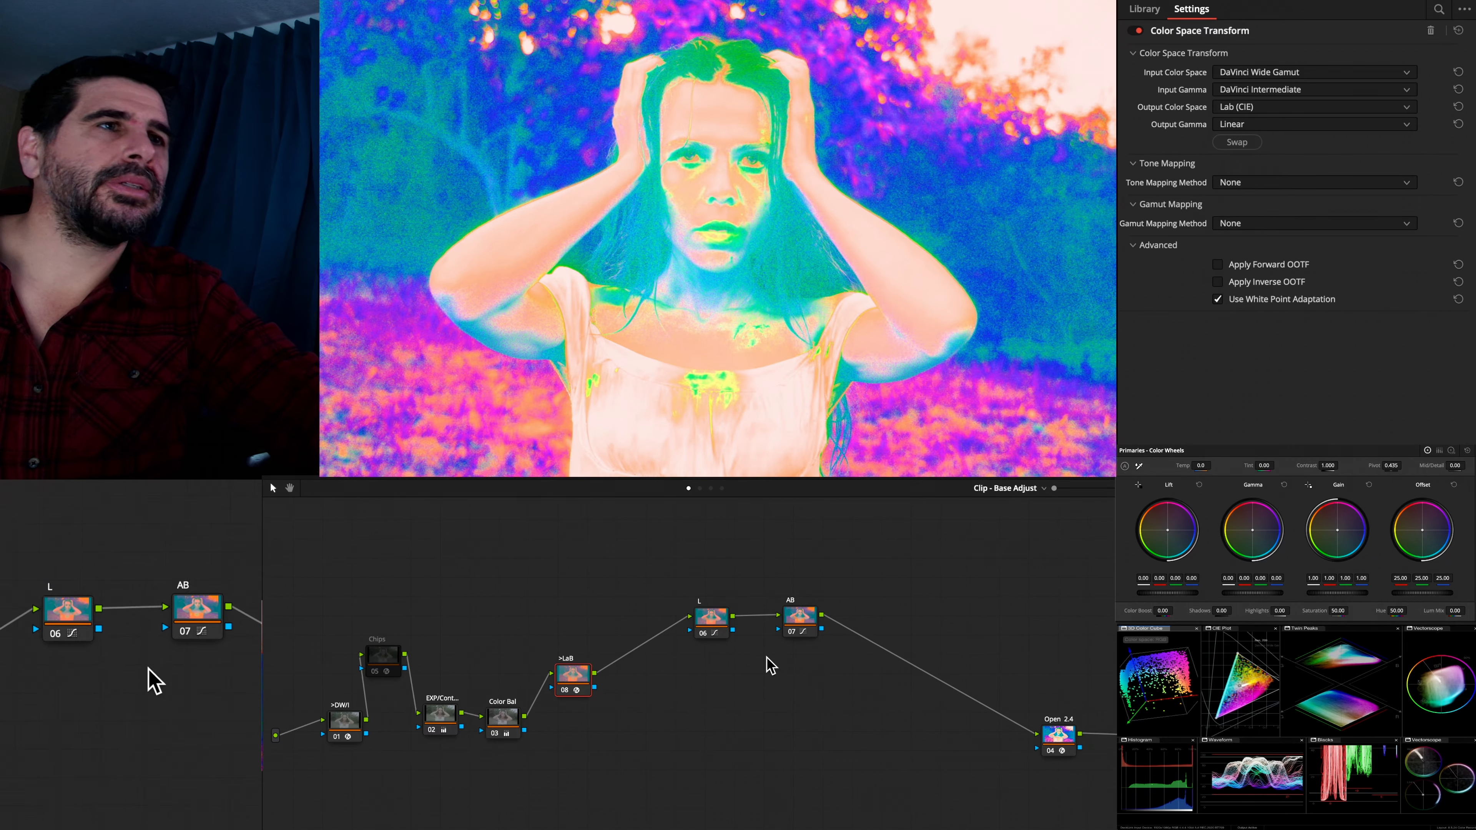
left_click(1255, 107)
scroll(1258, 203, "down", 5)
scroll(1256, 192, "up", 6)
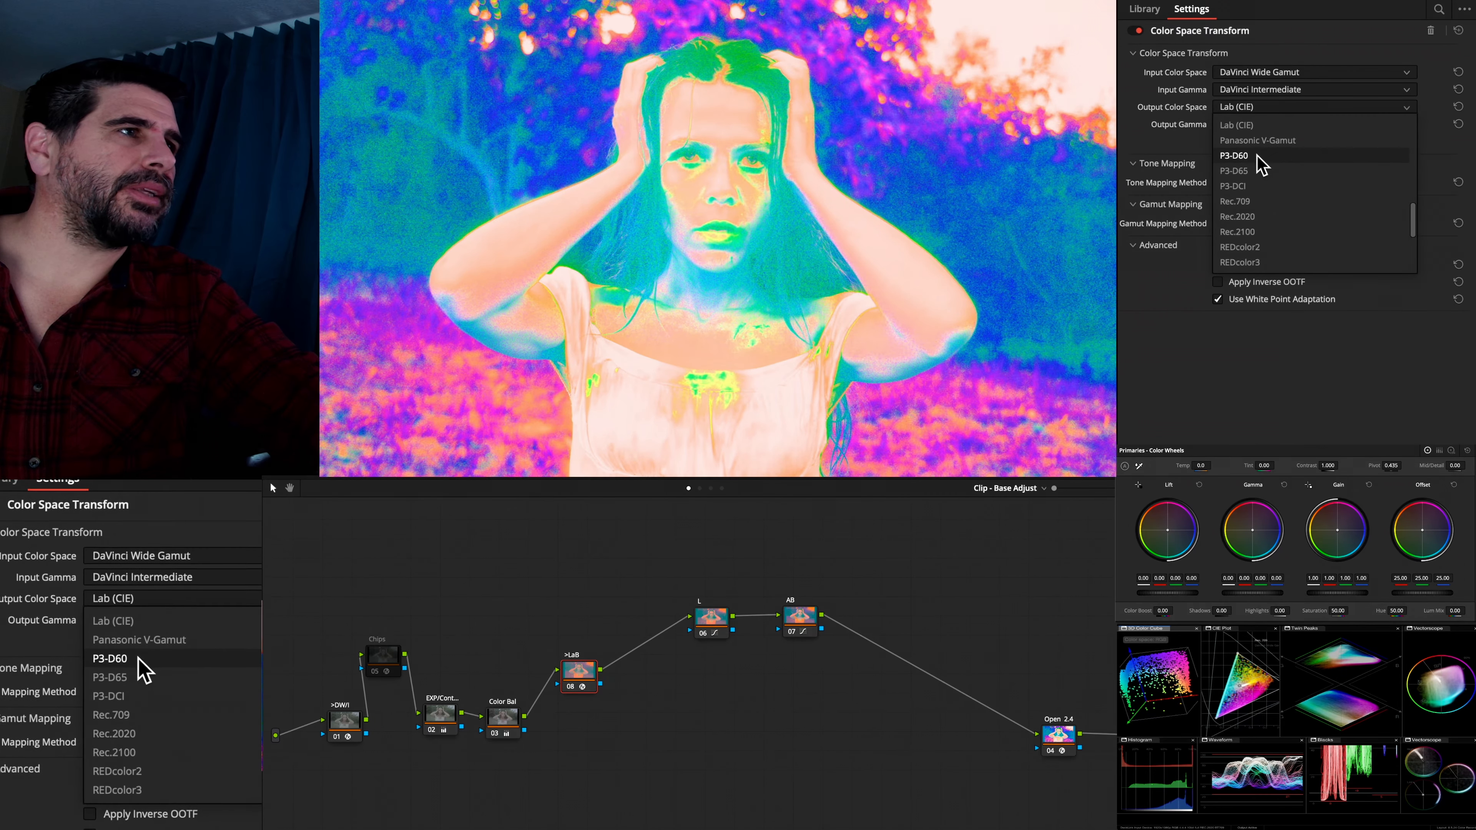
left_click(1260, 140)
Add a serial node after the AB node and copy the >LaB node's transform grade onto it
left_click(799, 625)
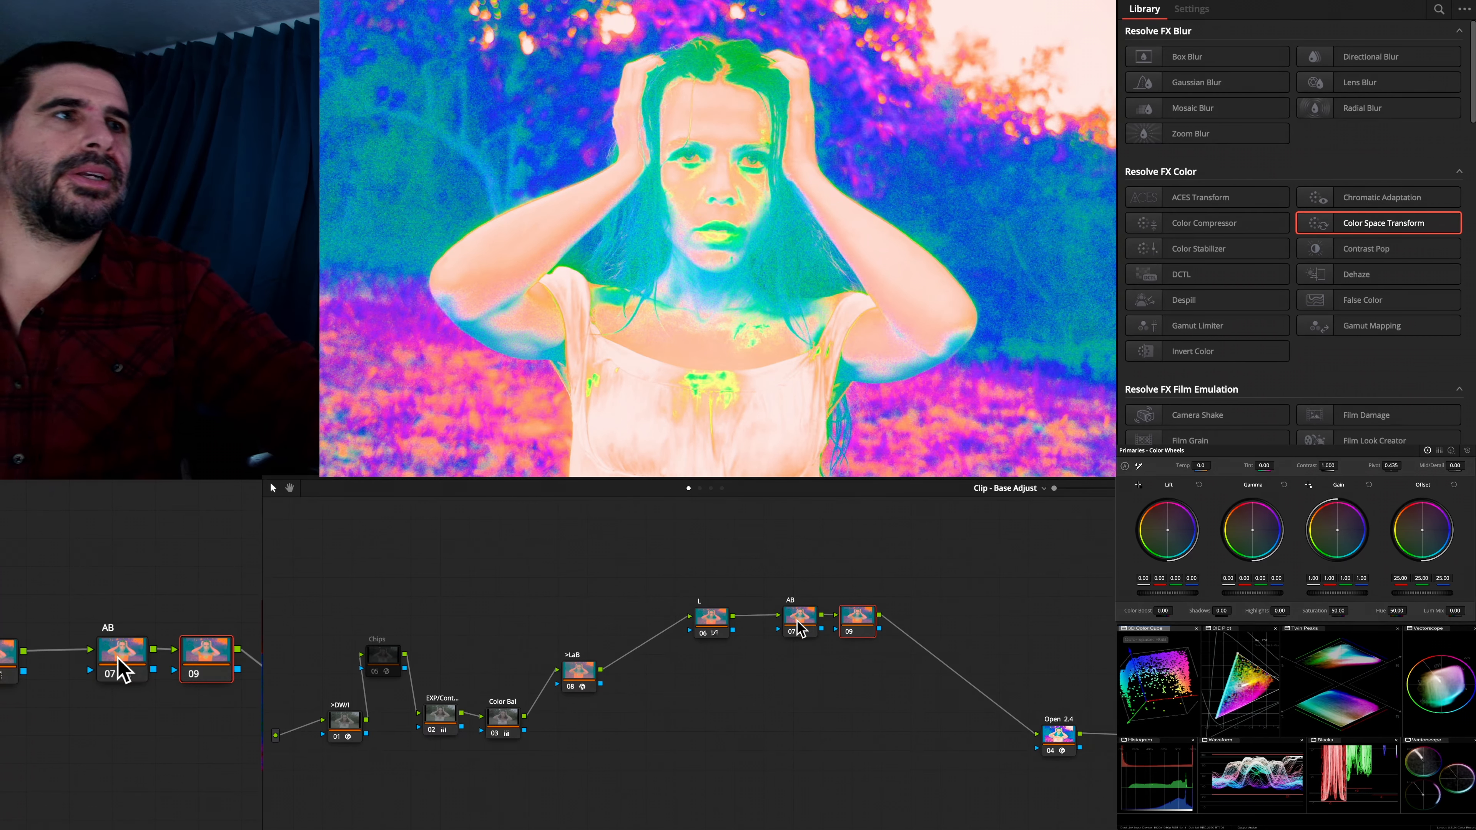
left_click(586, 687)
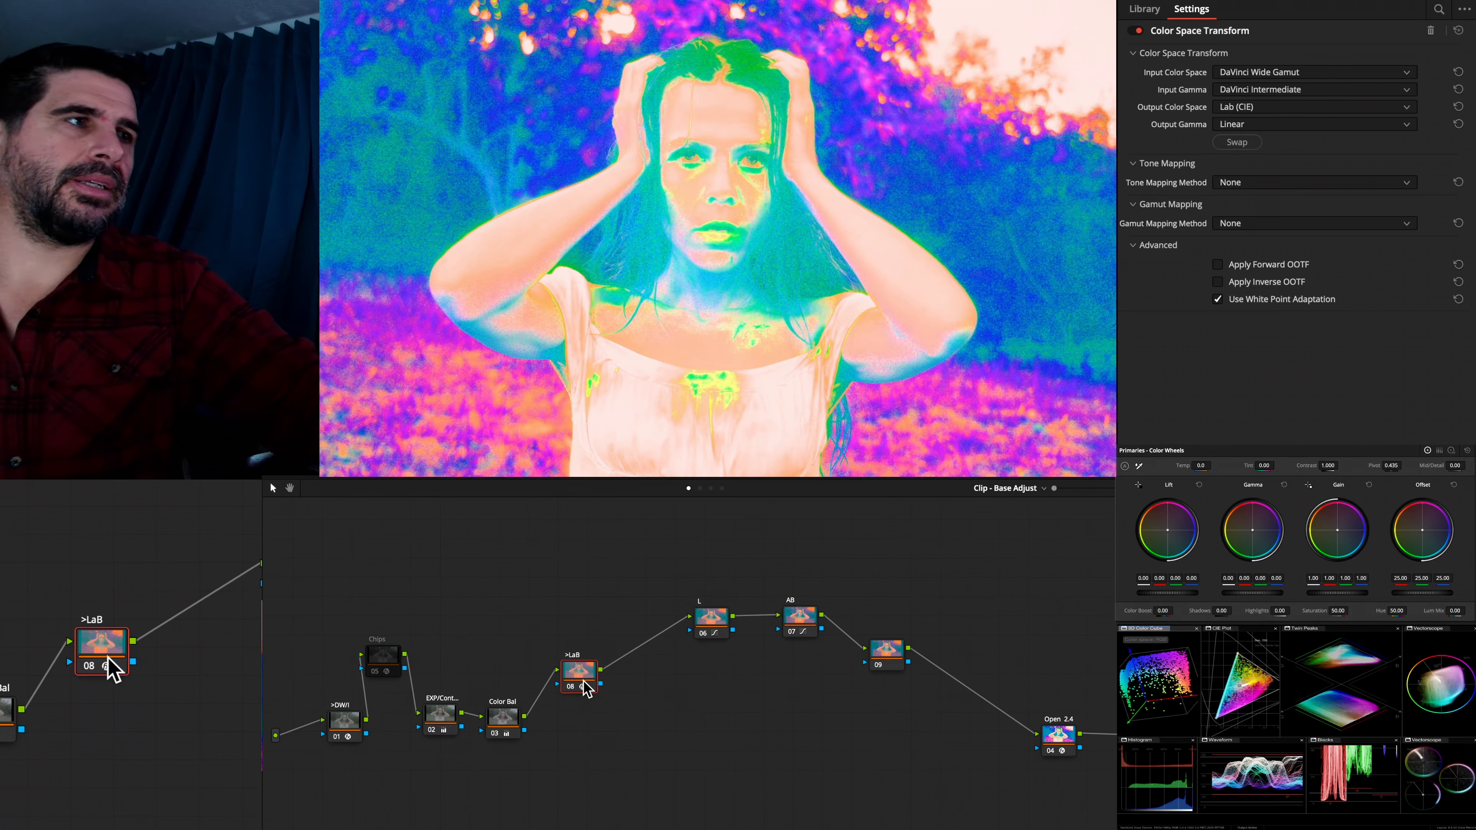
left_click(879, 659)
key("ctrl+v")
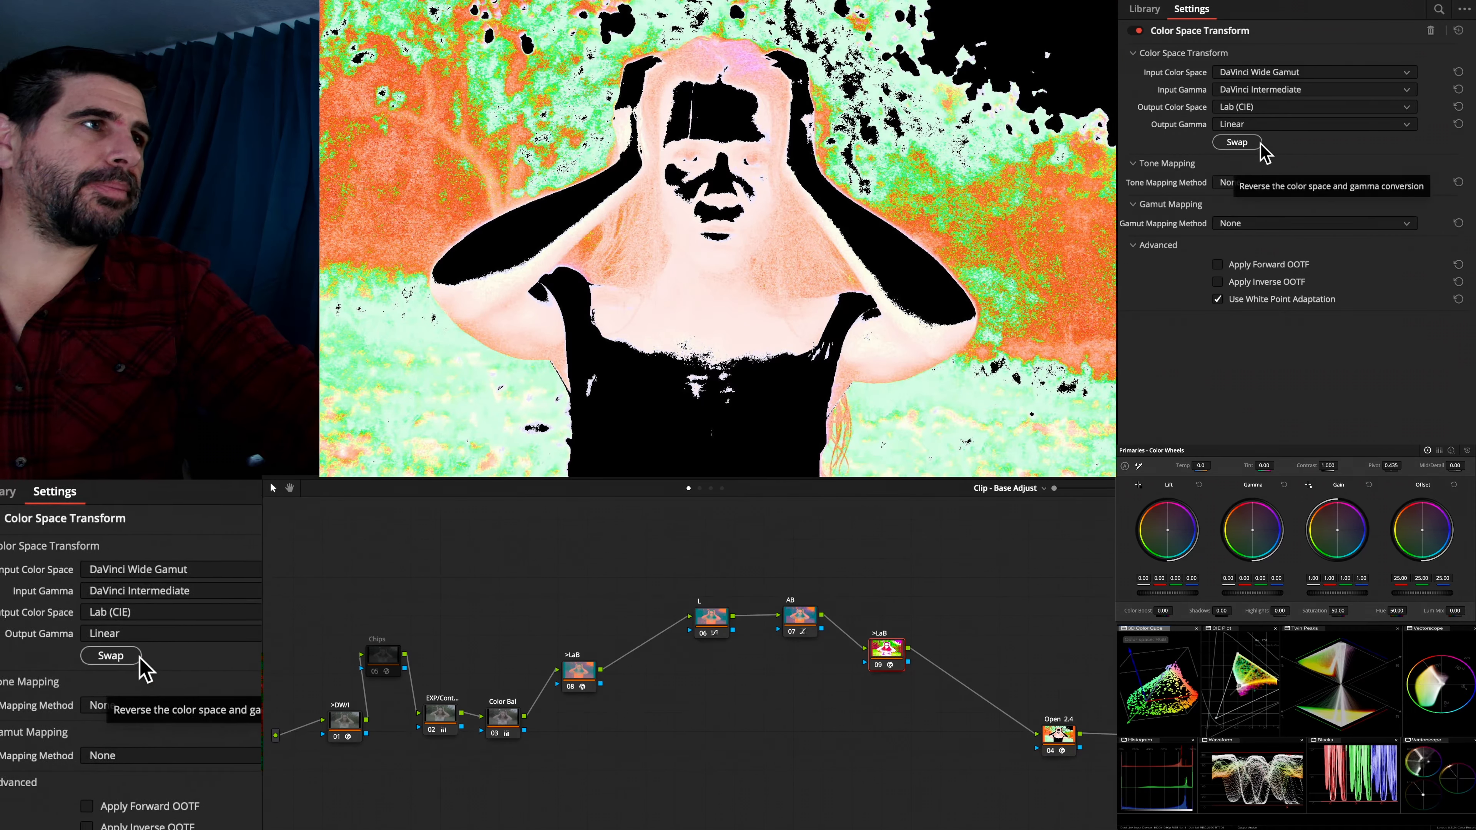
Swap the new node's input and output color spaces and gammas, and reposition both >LaB nodes lower around L and AB
left_click(1237, 142)
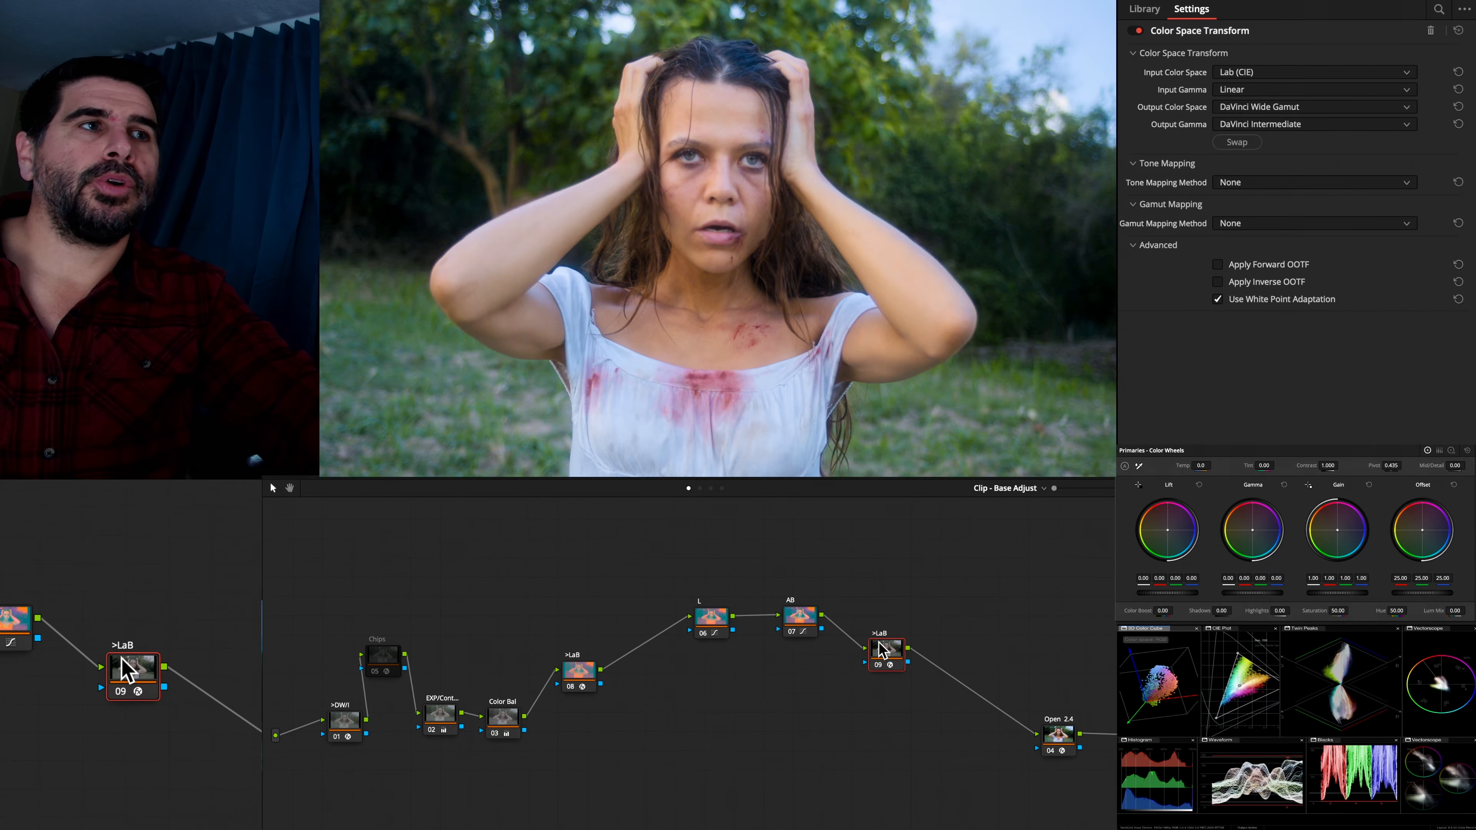
left_click_drag(886, 651, 908, 698)
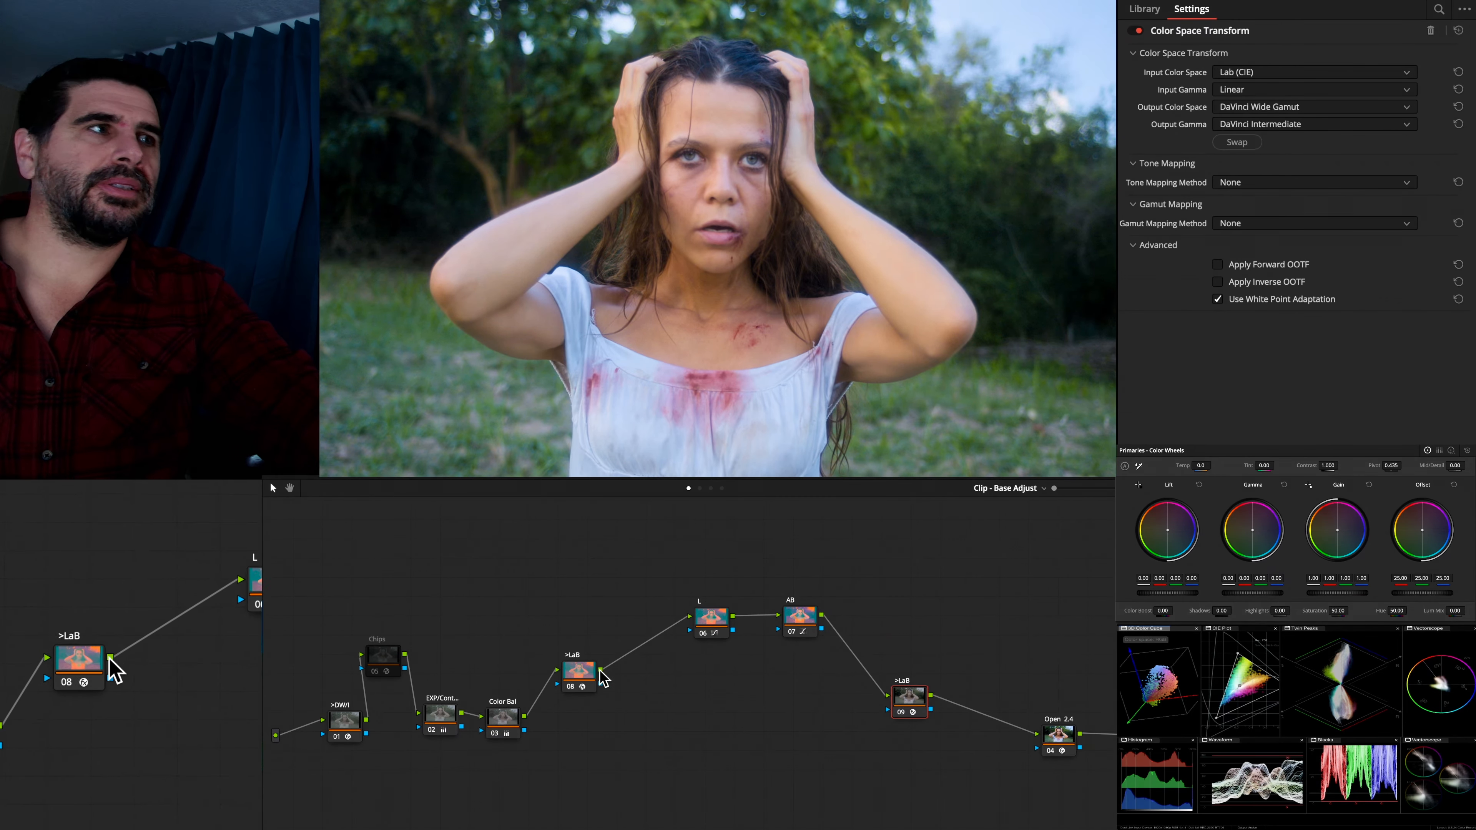
left_click_drag(589, 680, 604, 714)
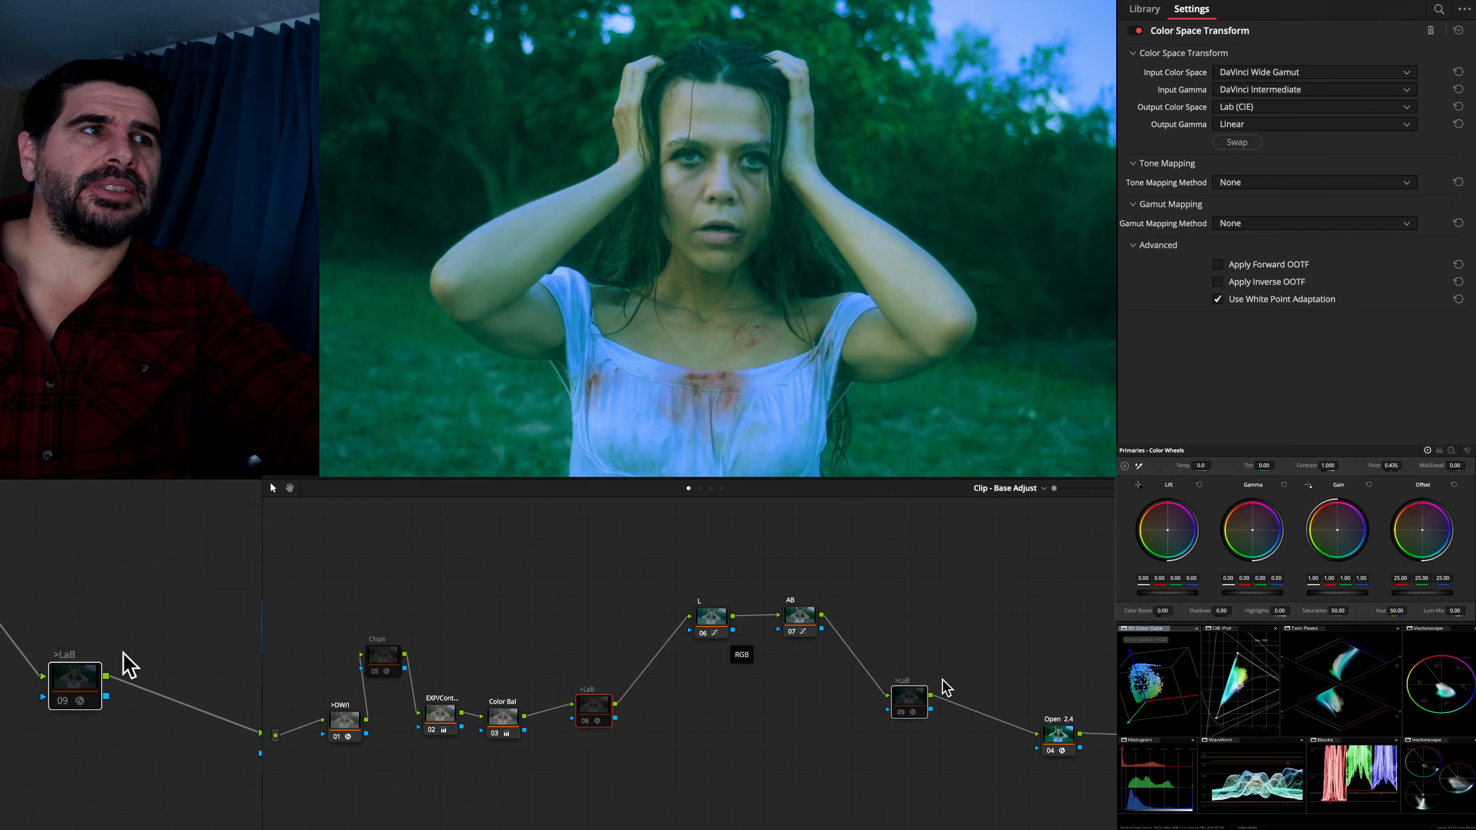
Compare the image with both >LaB nodes enabled and disabled, using a wipe across the viewer
left_click_drag(948, 759, 590, 685)
key("ctrl+d")
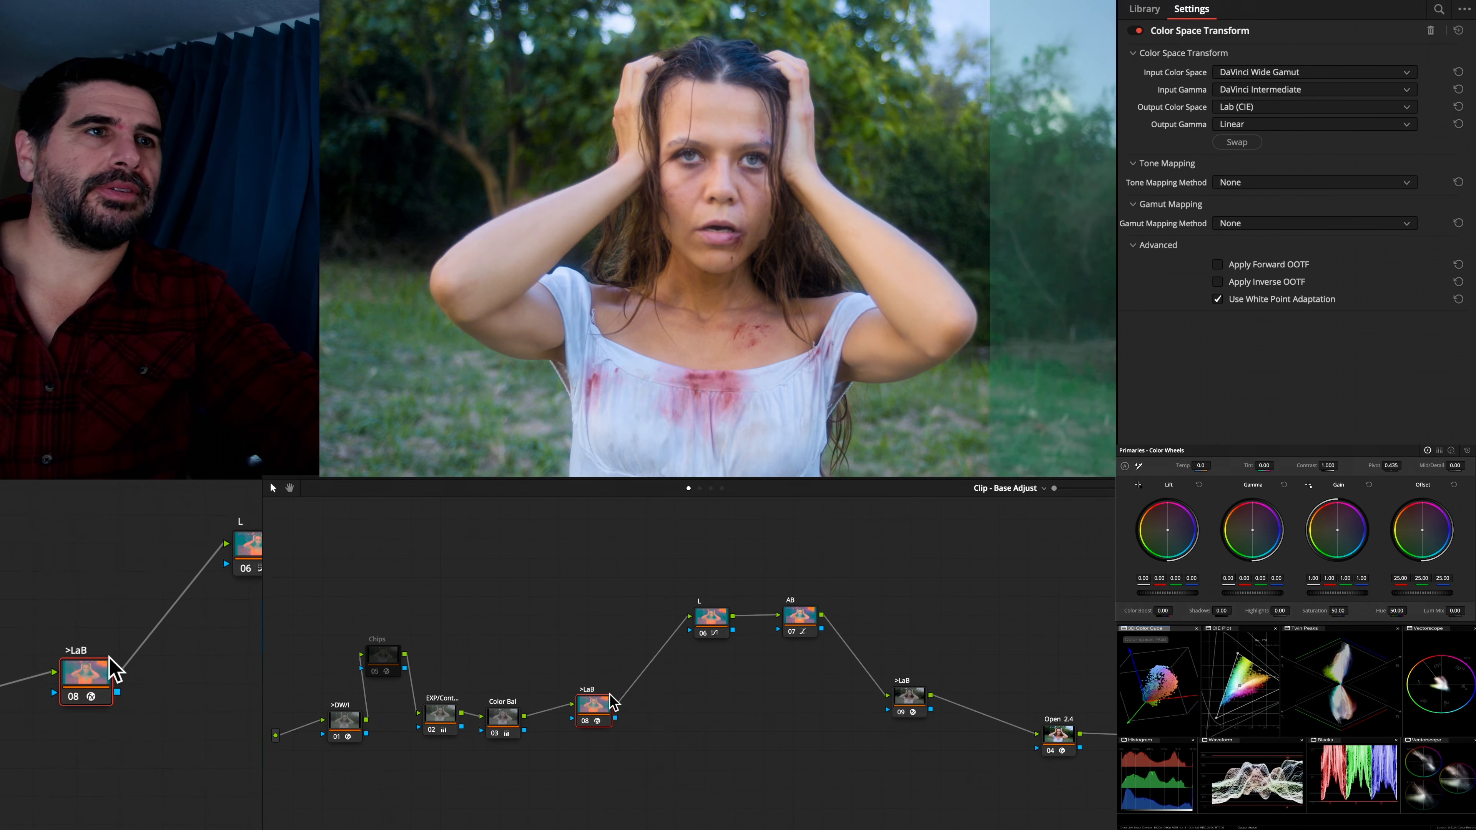
left_click_drag(965, 780, 535, 682)
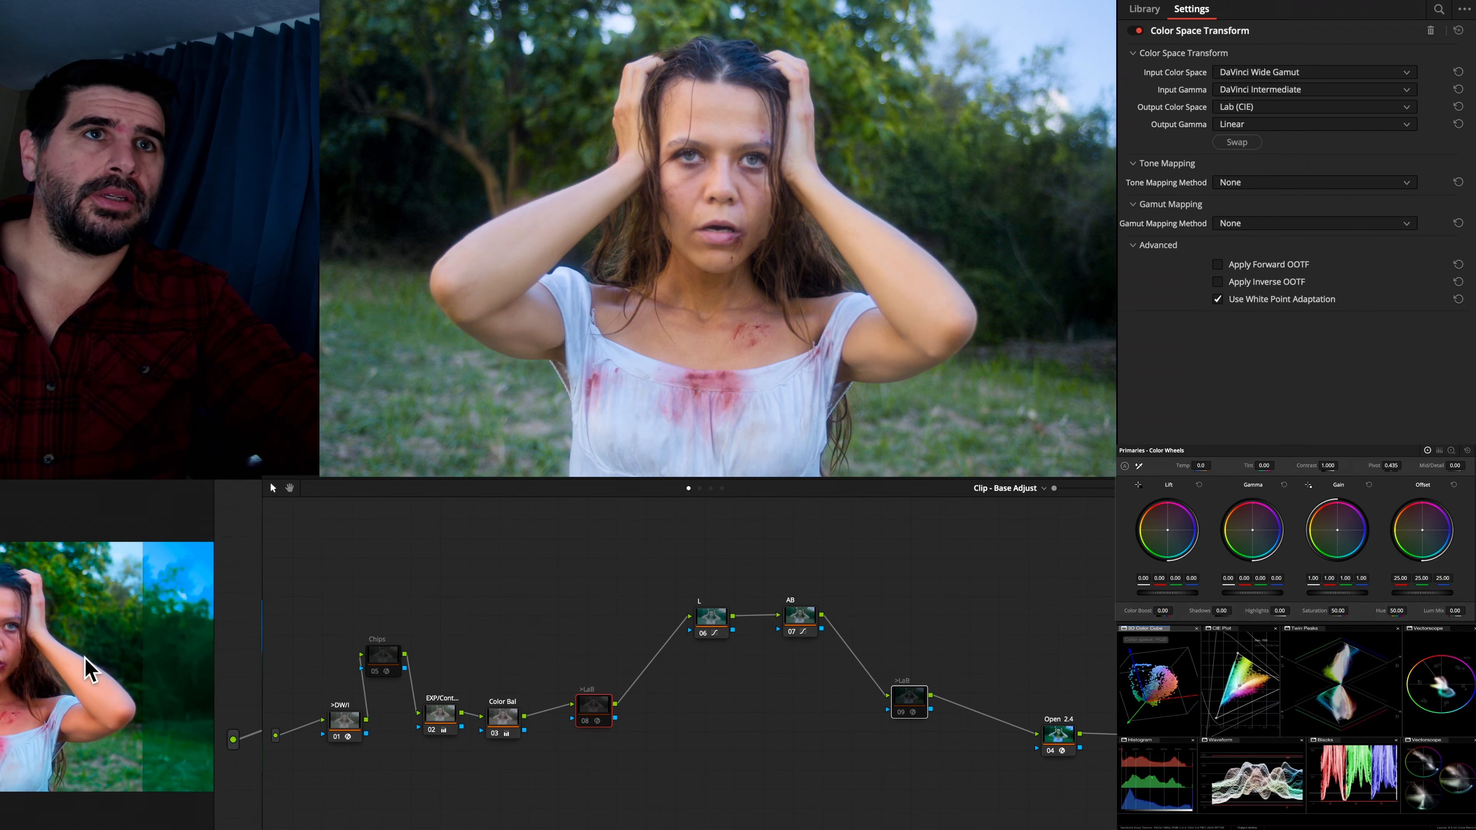
left_click_drag(989, 244, 703, 190)
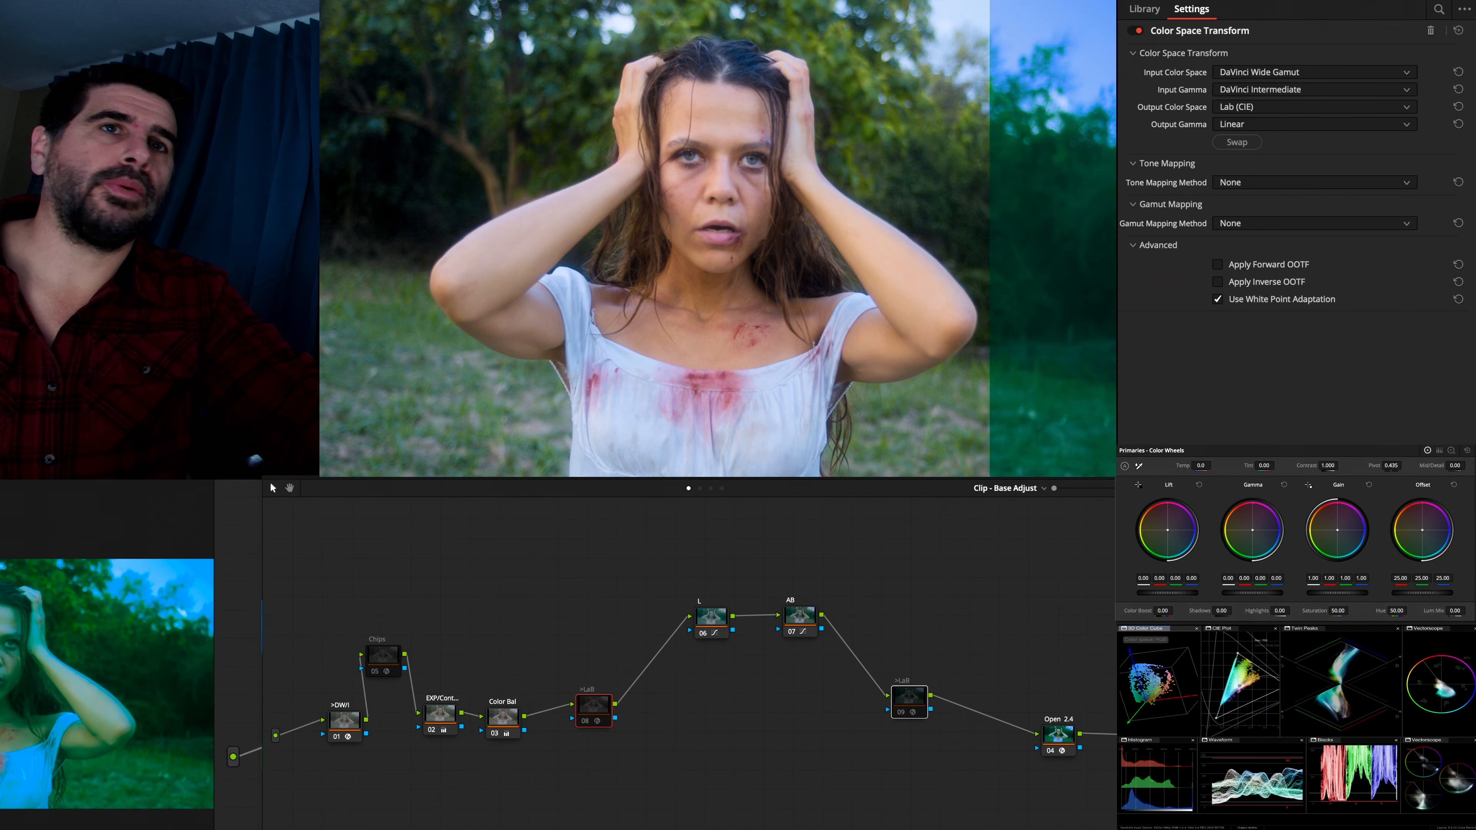
left_click_drag(990, 238, 766, 238)
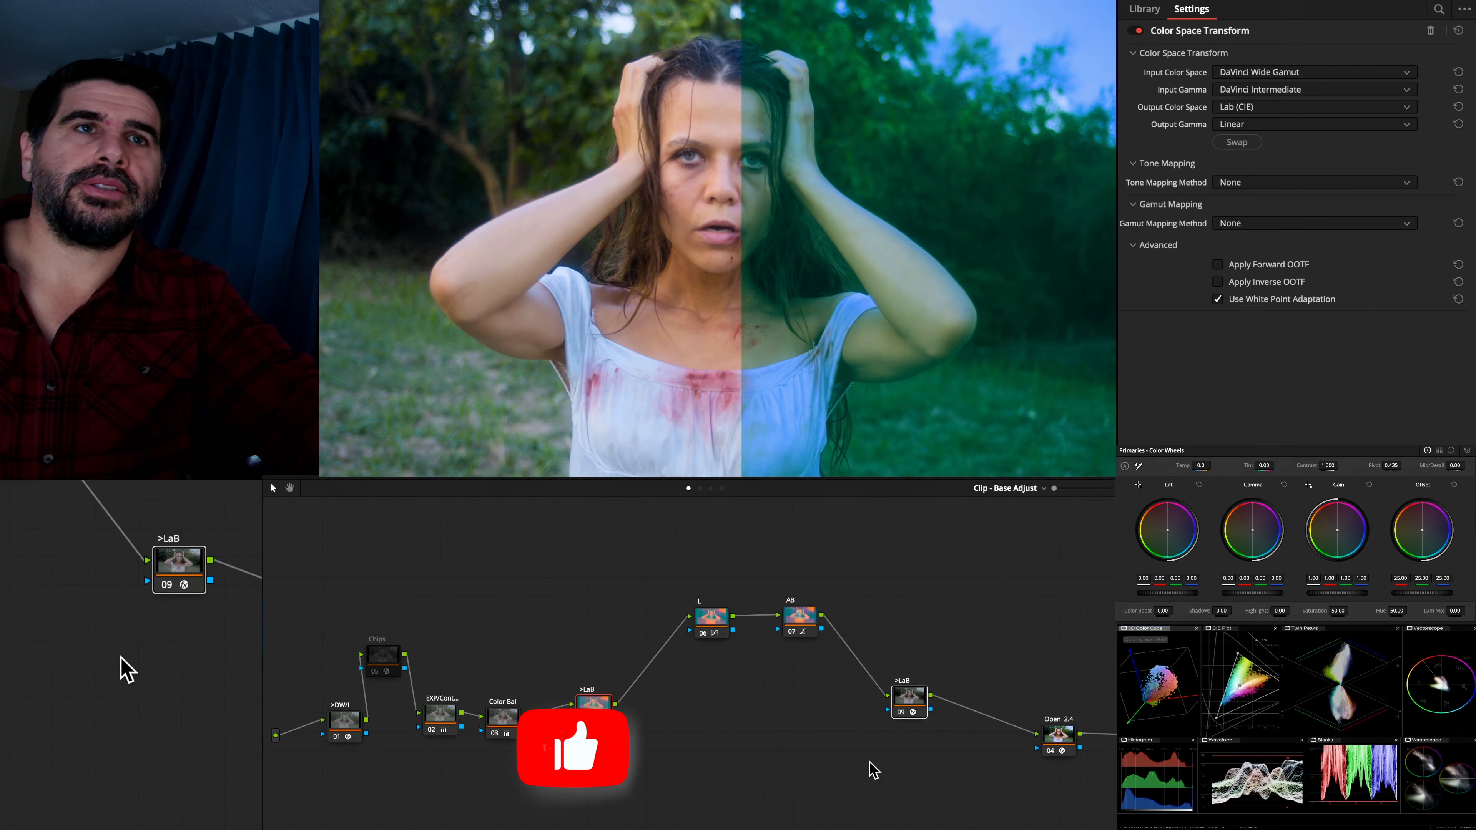
key("super+w")
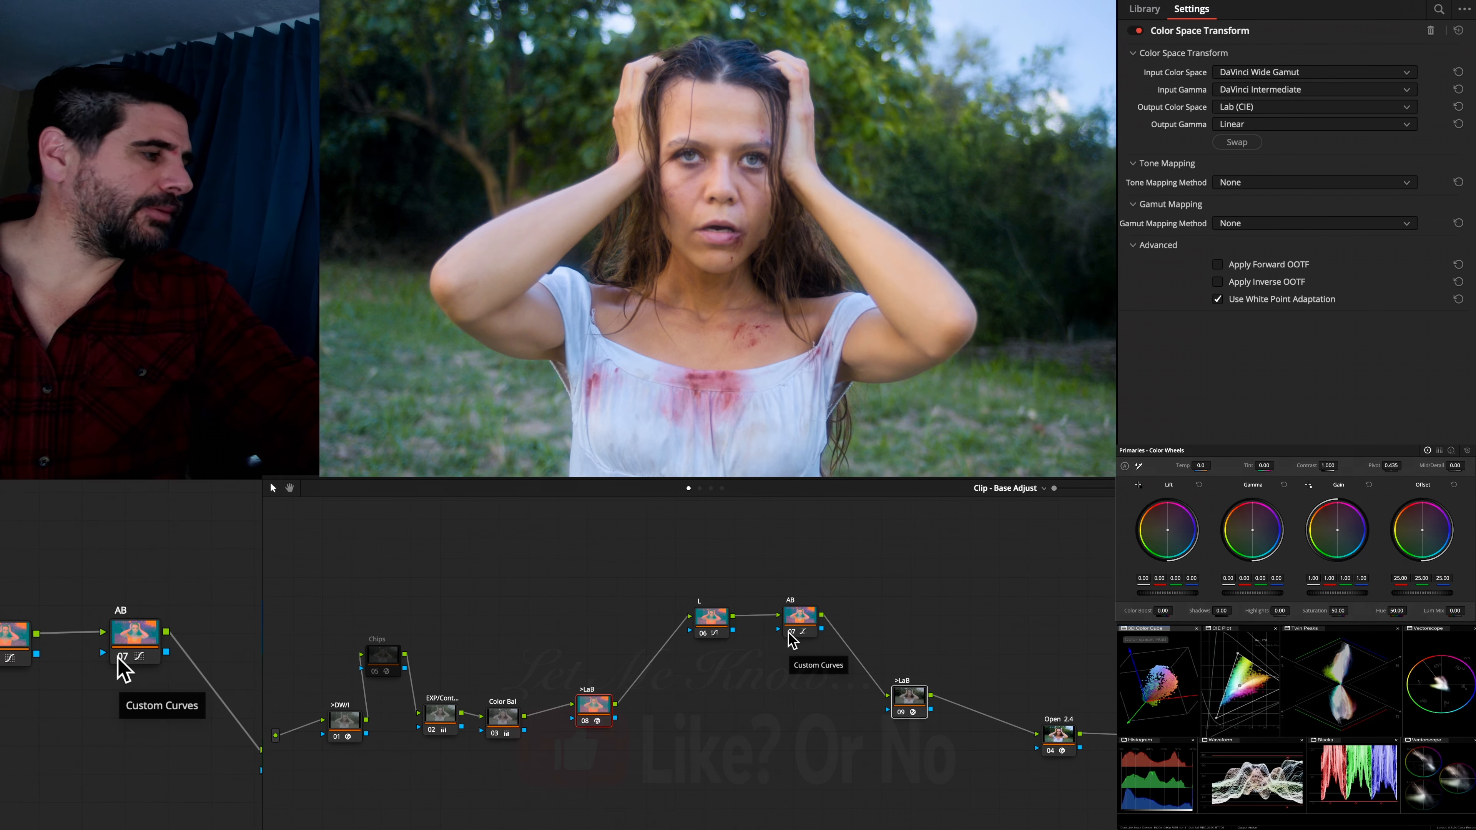
Check the L node's color space, gamma and channel options, and lower the L and AB nodes between the two >LaB nodes
left_click_drag(837, 586, 683, 651)
left_click_drag(711, 620, 712, 676)
right_click(719, 676)
left_click_drag(842, 611, 666, 732)
left_click_drag(728, 692, 718, 610)
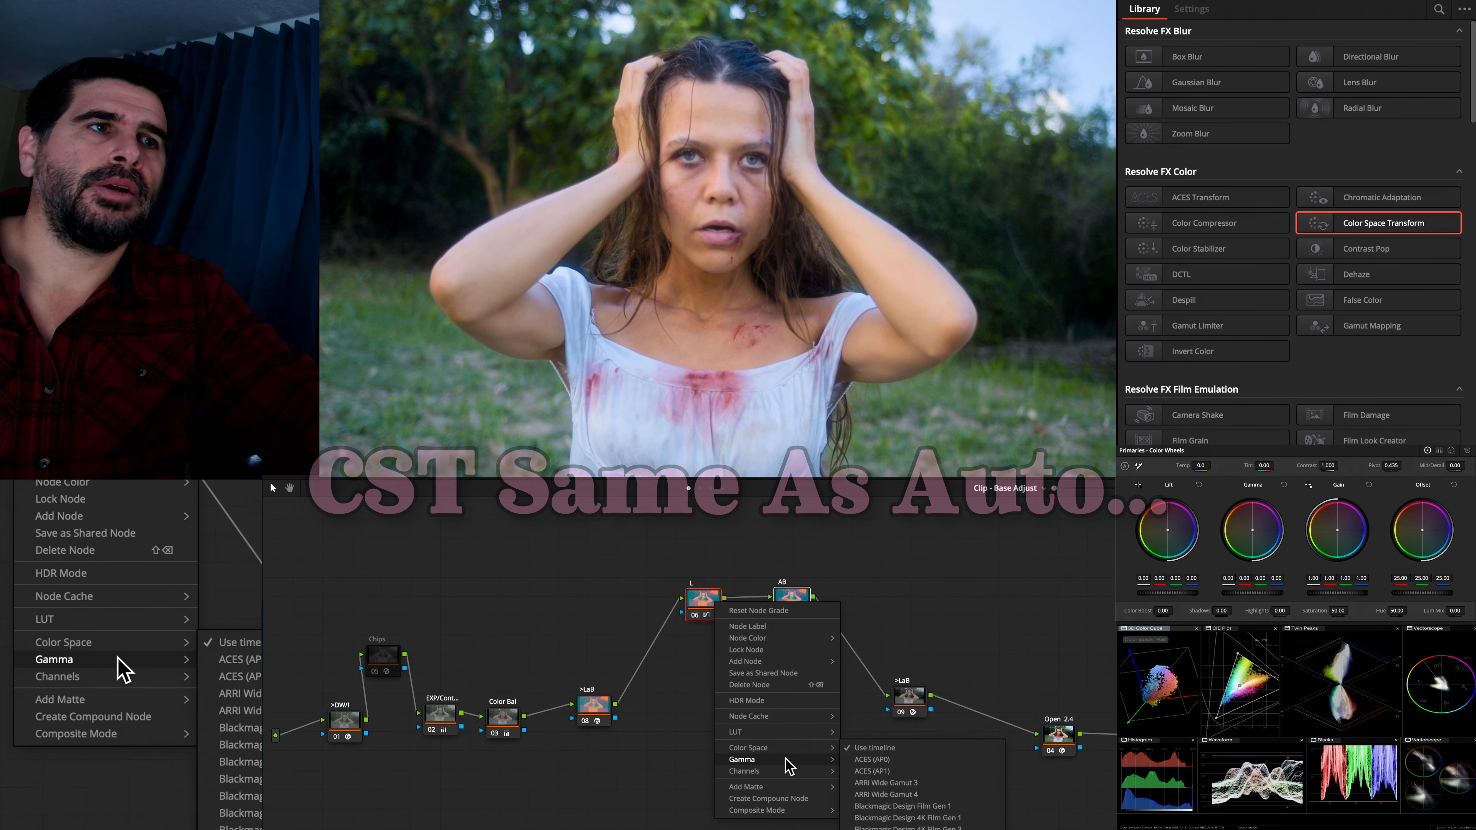
mouse_move(790, 773)
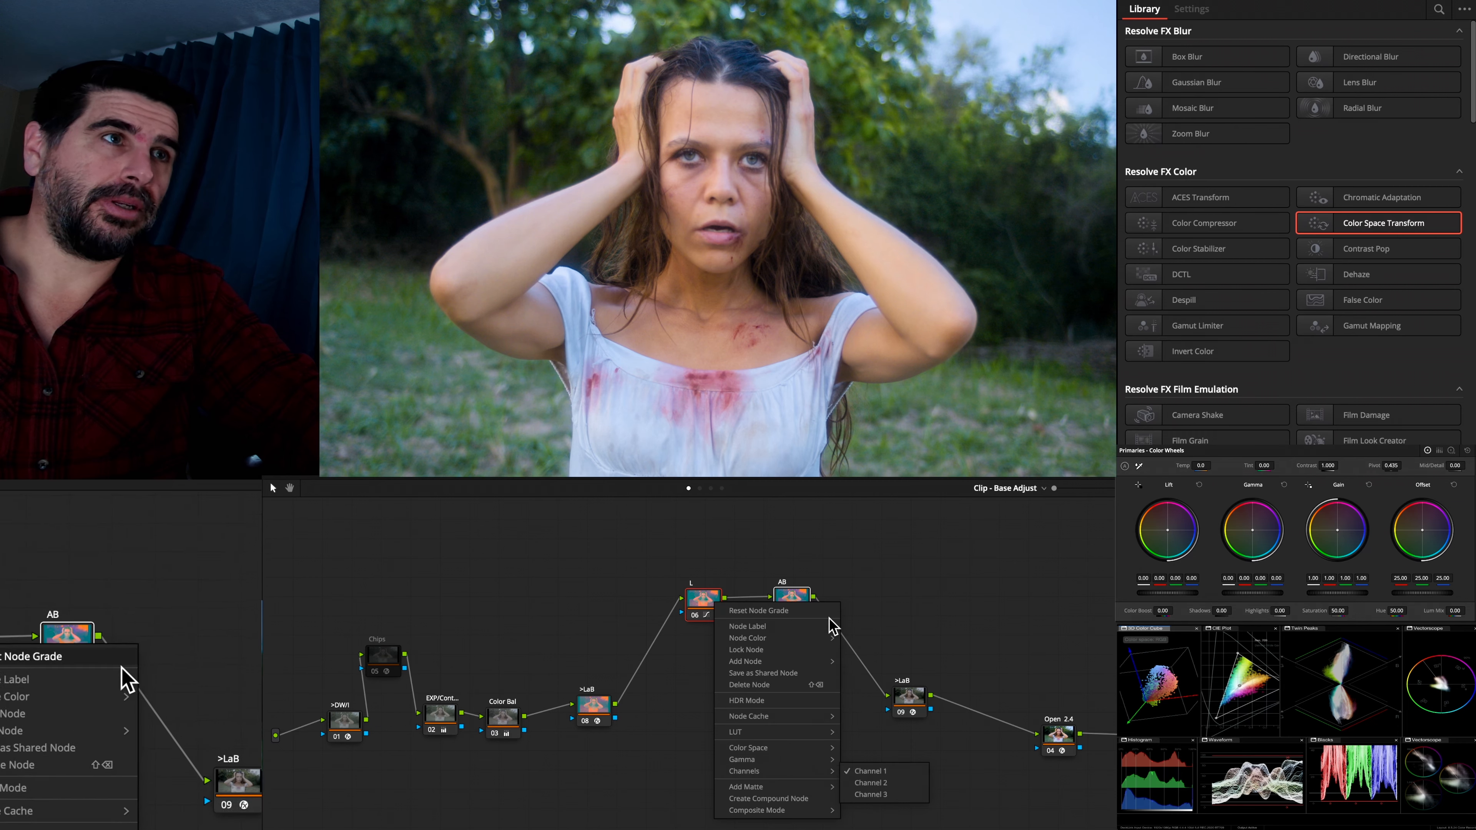
left_click(801, 608)
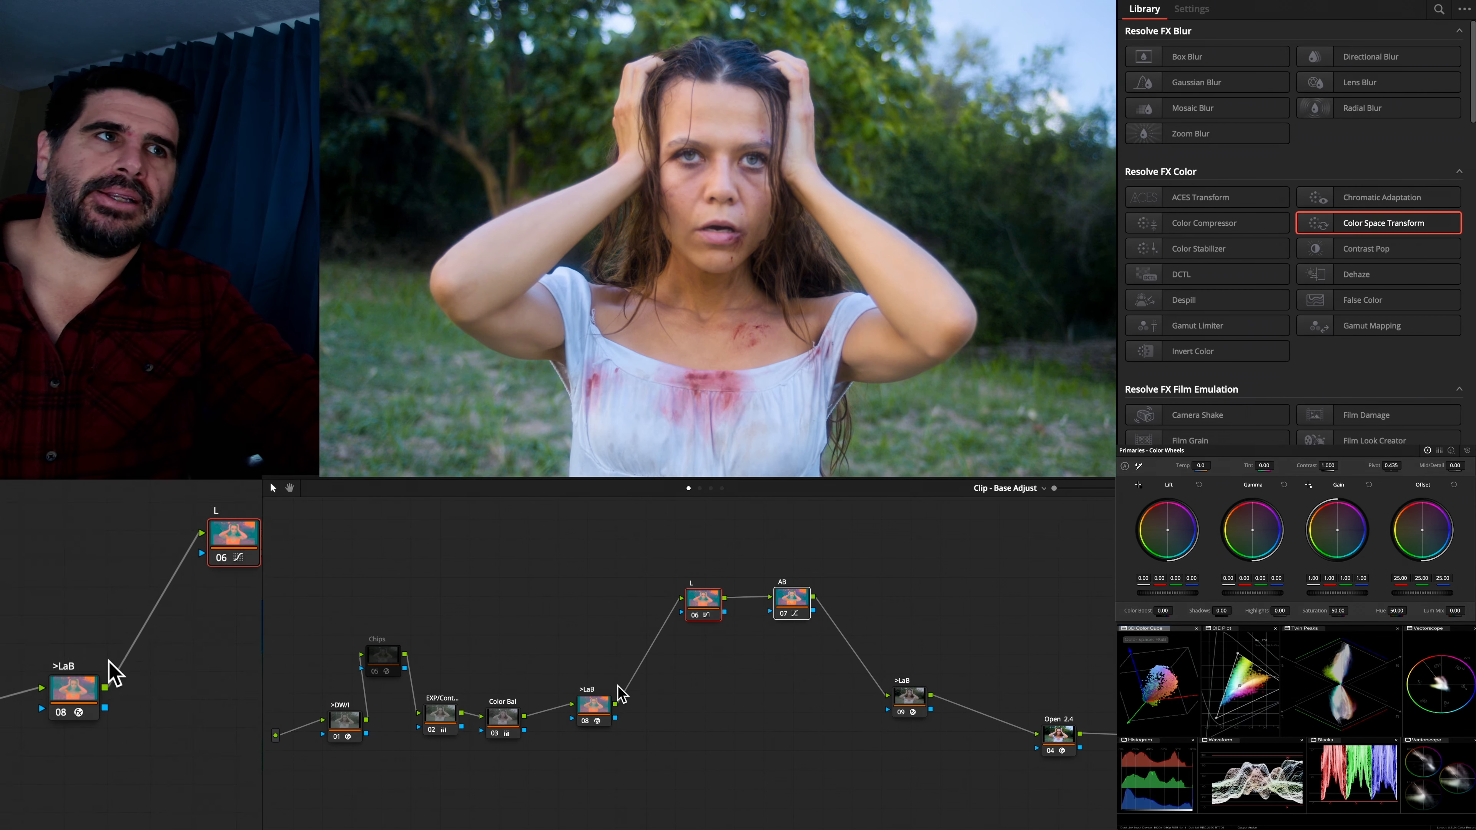
left_click_drag(808, 614, 817, 747)
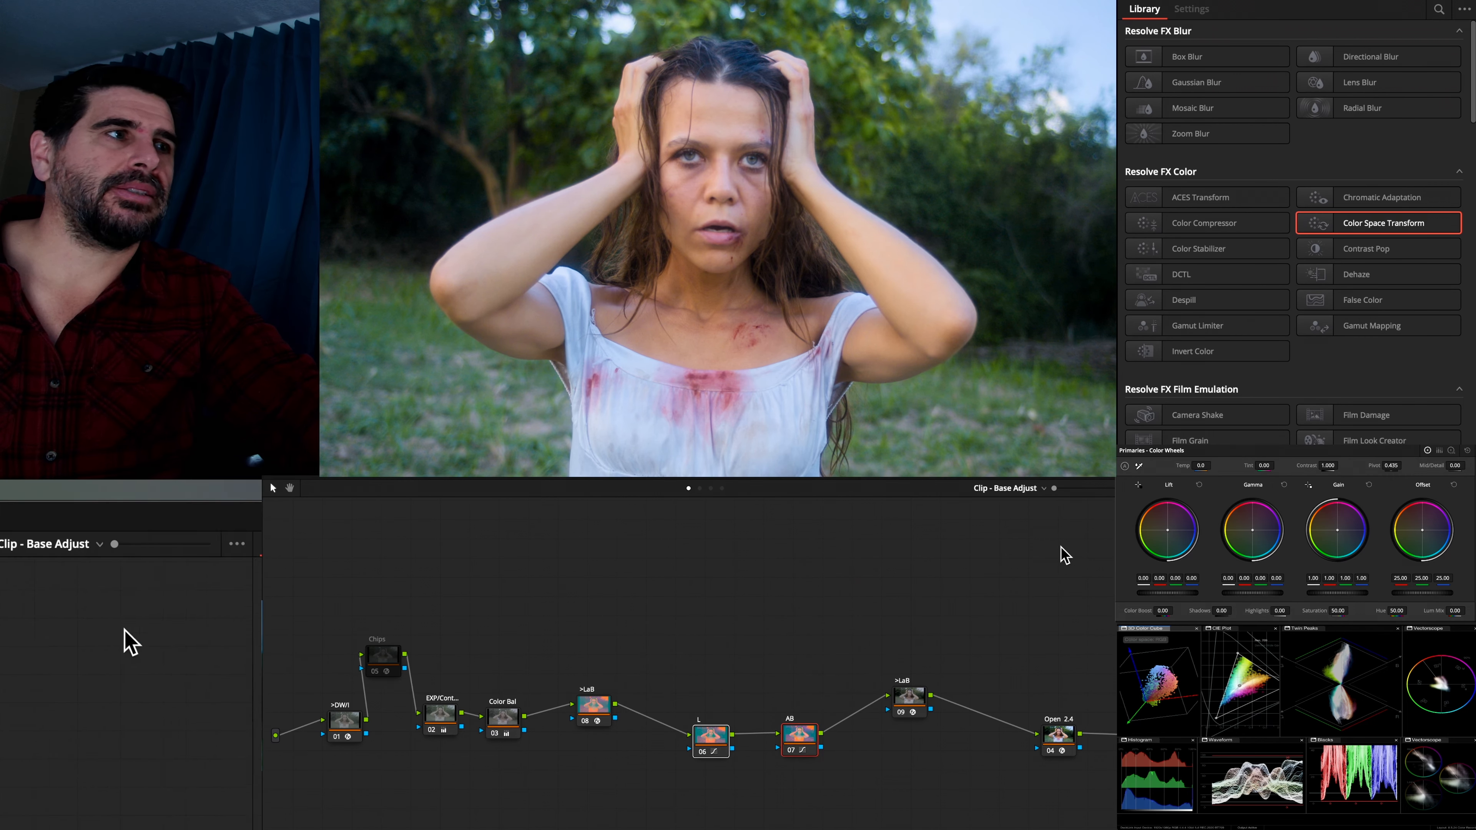
Add an unconnected DCTL node above the node chain and load the JK_Lab_Models DCTL into it
left_click_drag(1186, 277, 686, 608)
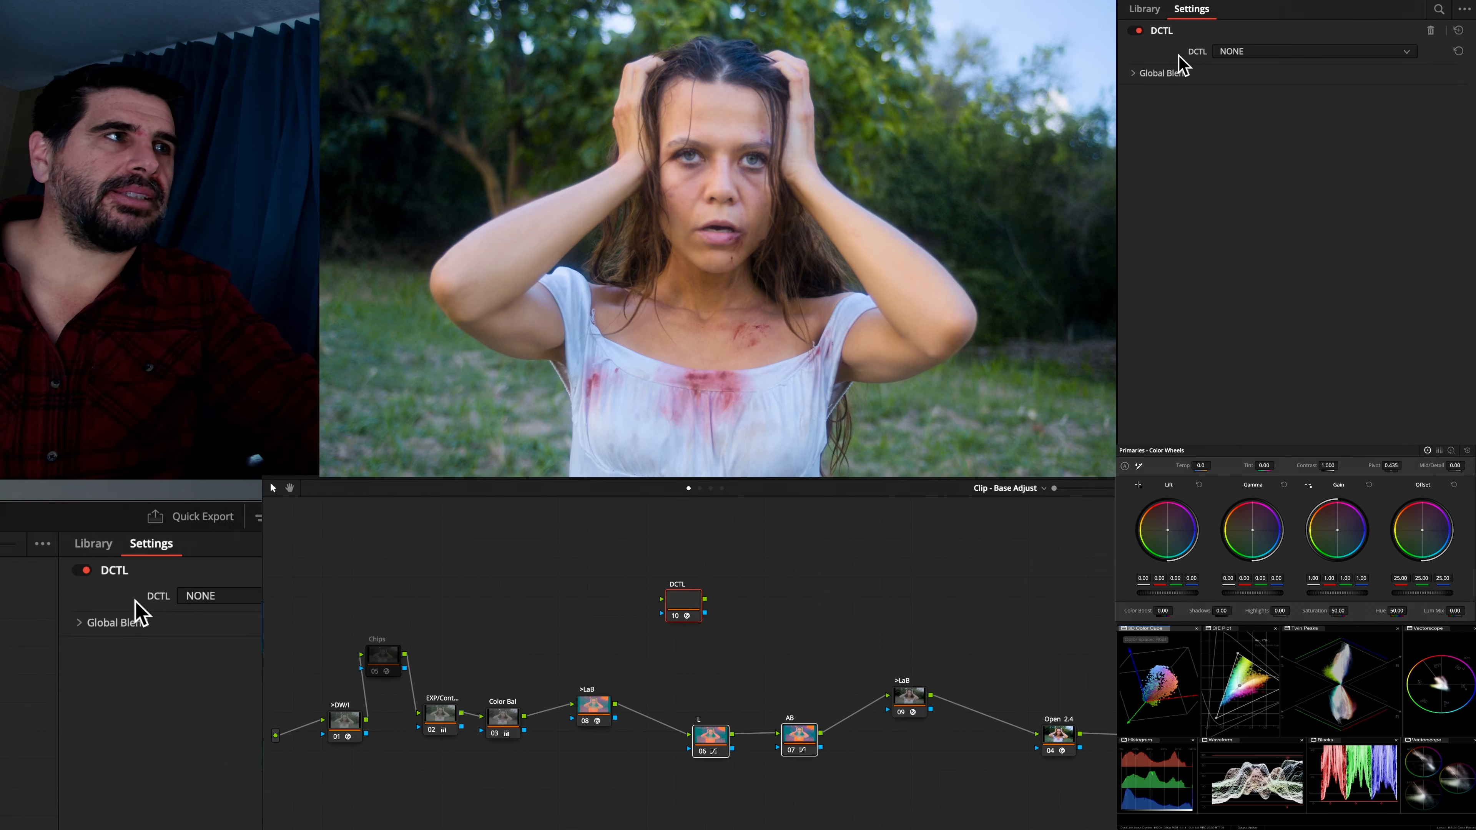
left_click(1232, 53)
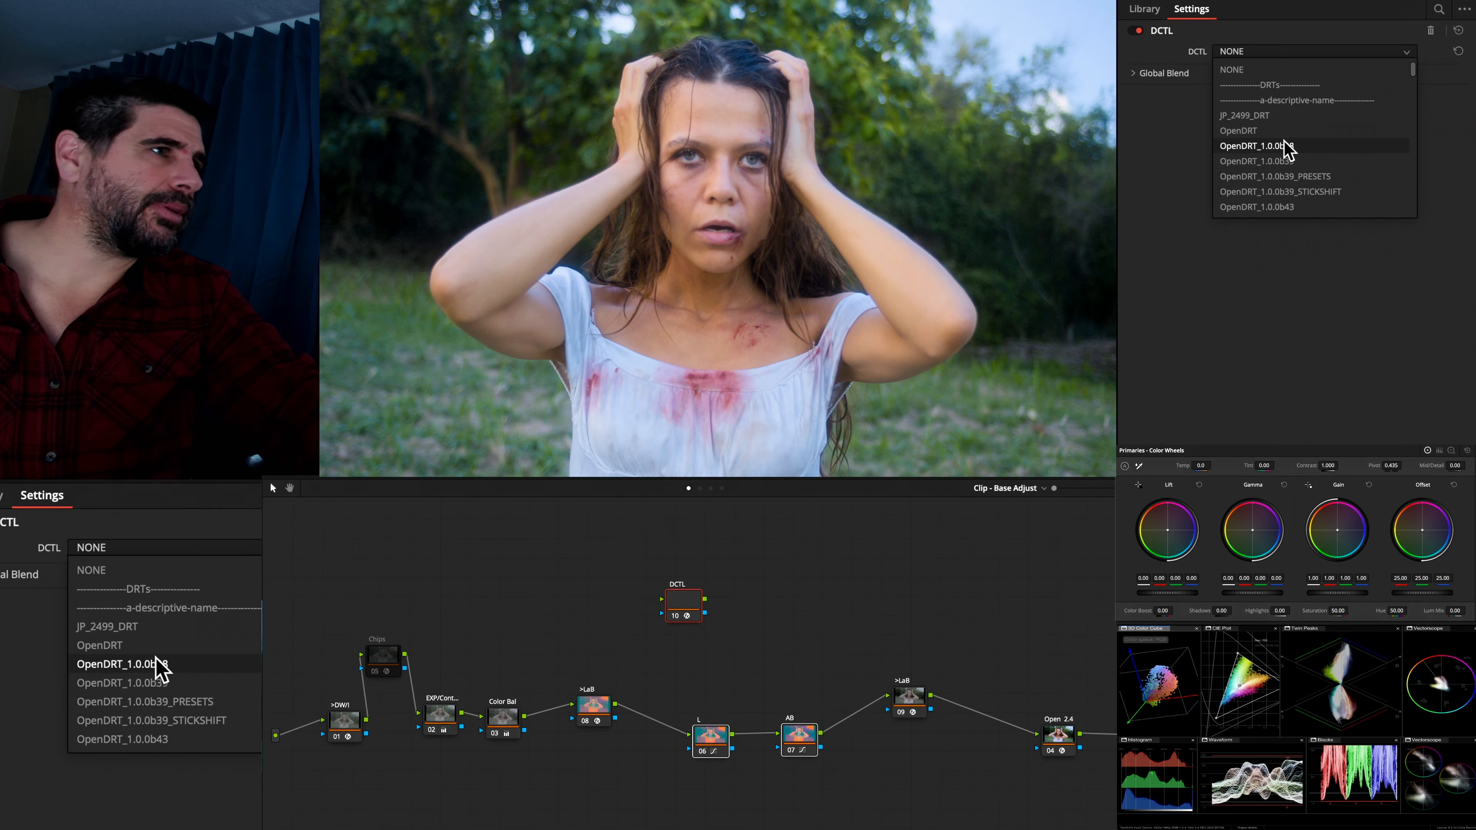
scroll(1285, 151, "down", 5)
scroll(1285, 155, "down", 3)
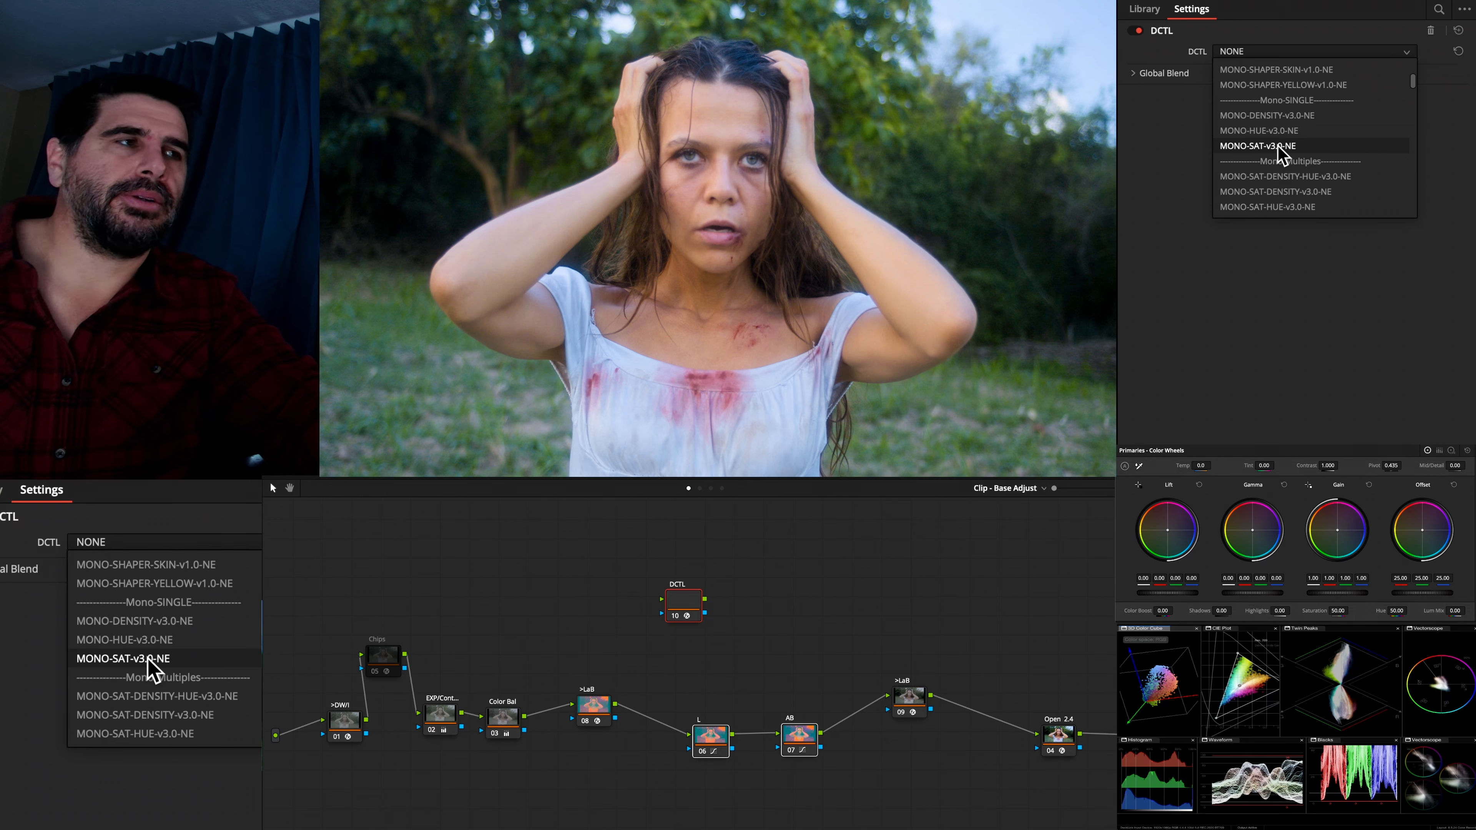
scroll(1278, 150, "down", 8)
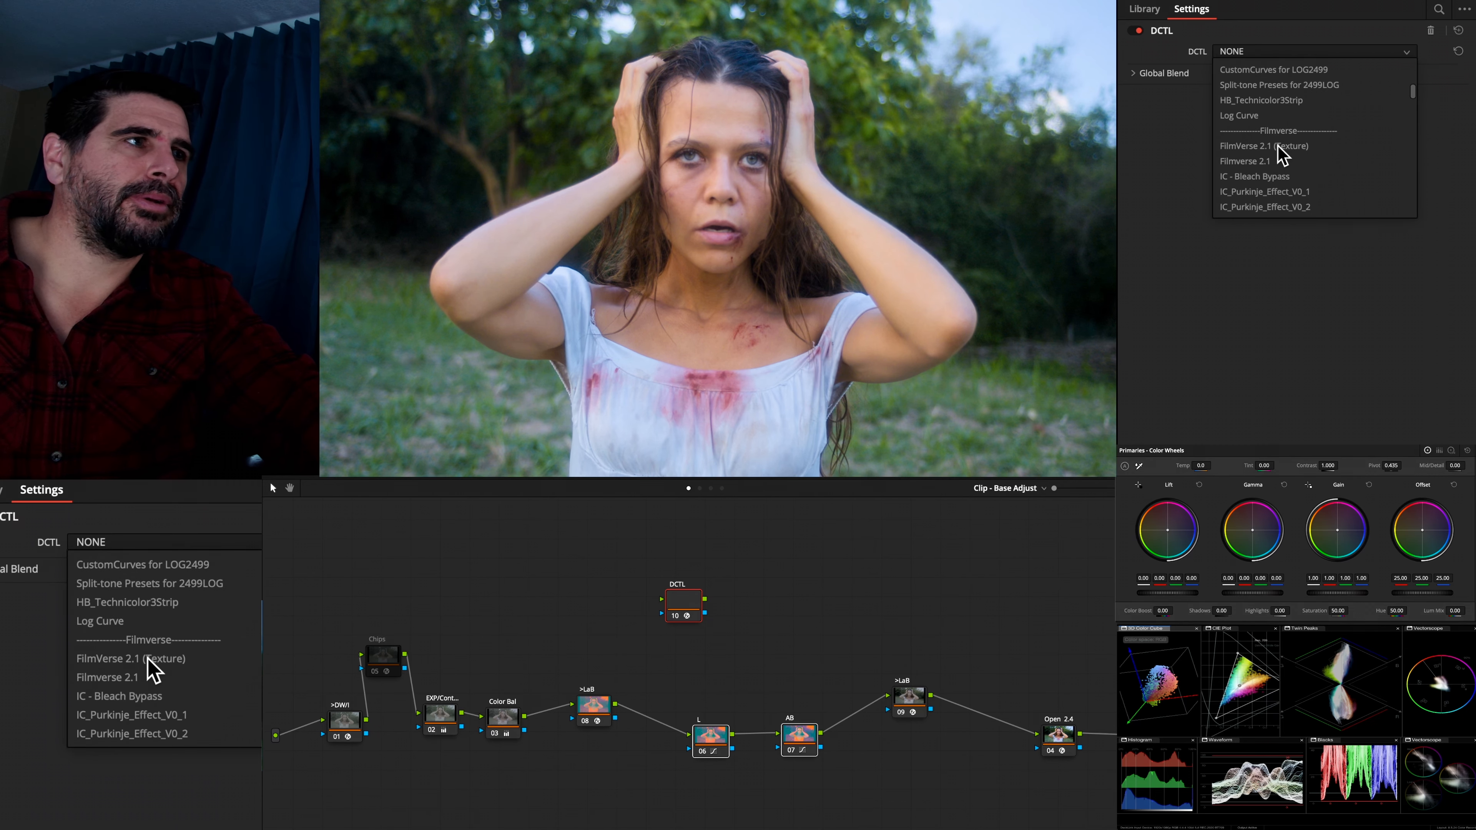
scroll(1279, 155, "down", 5)
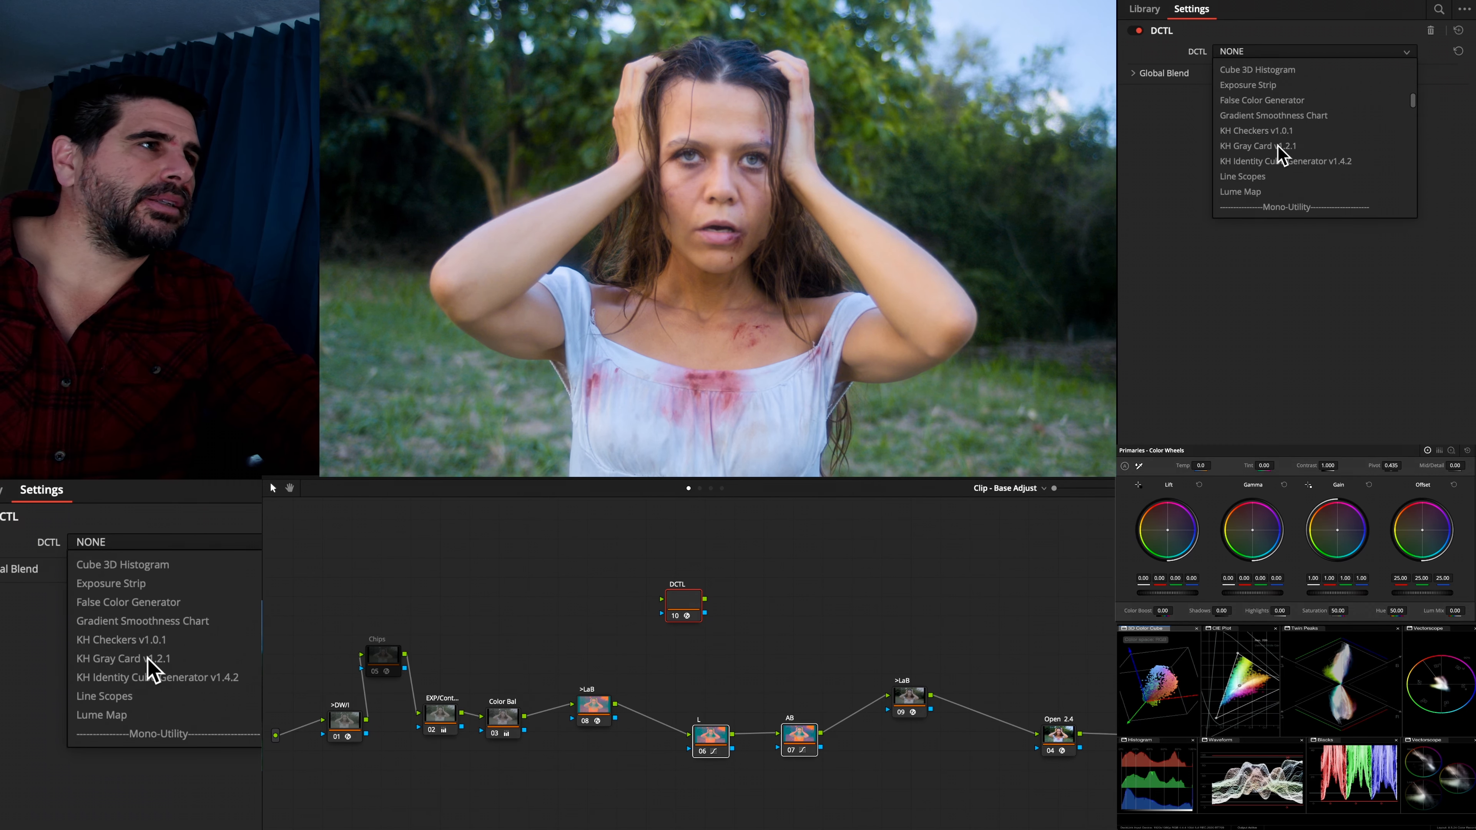
scroll(1280, 154, "down", 8)
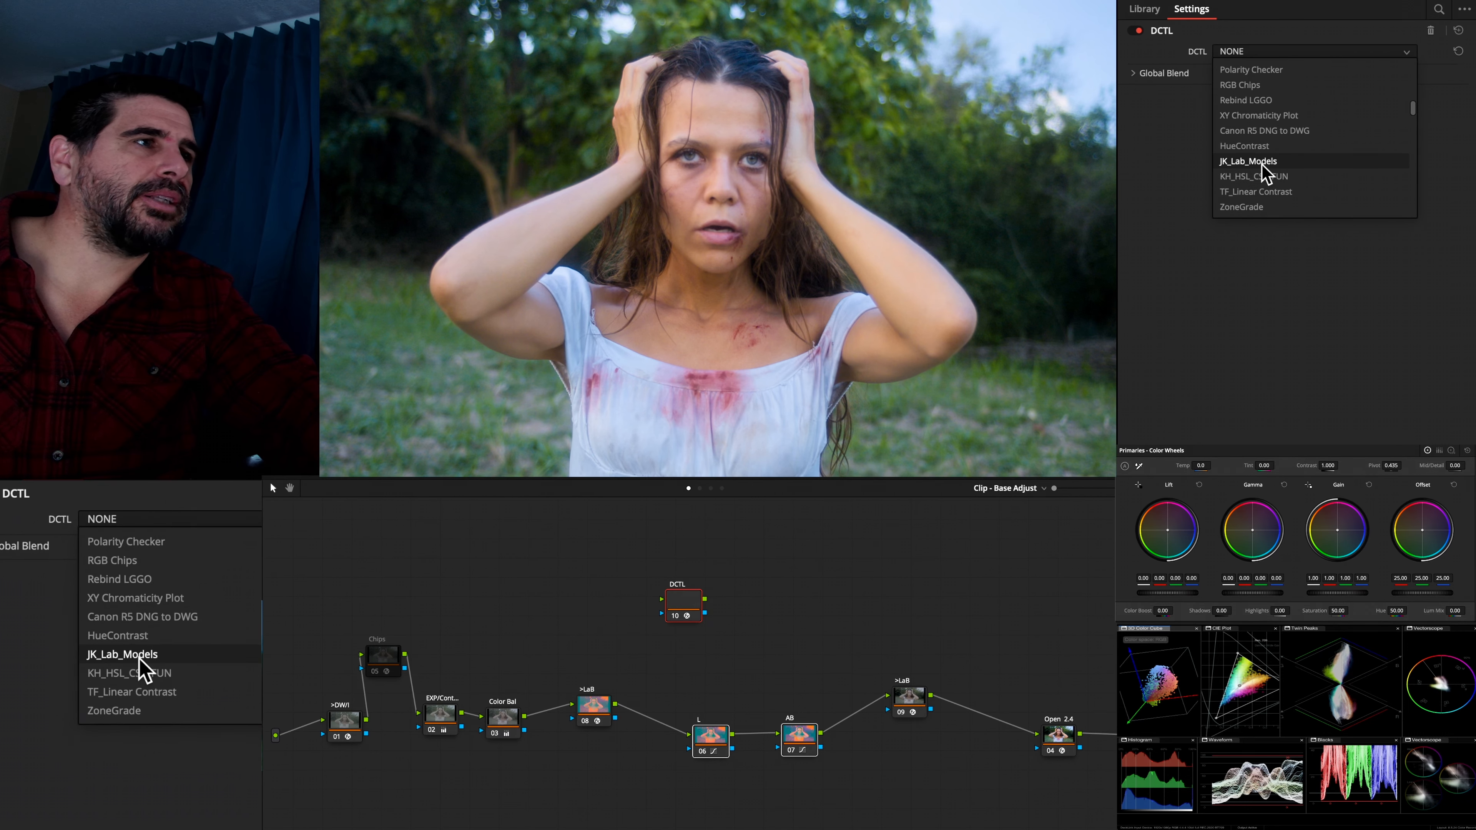
left_click(1262, 163)
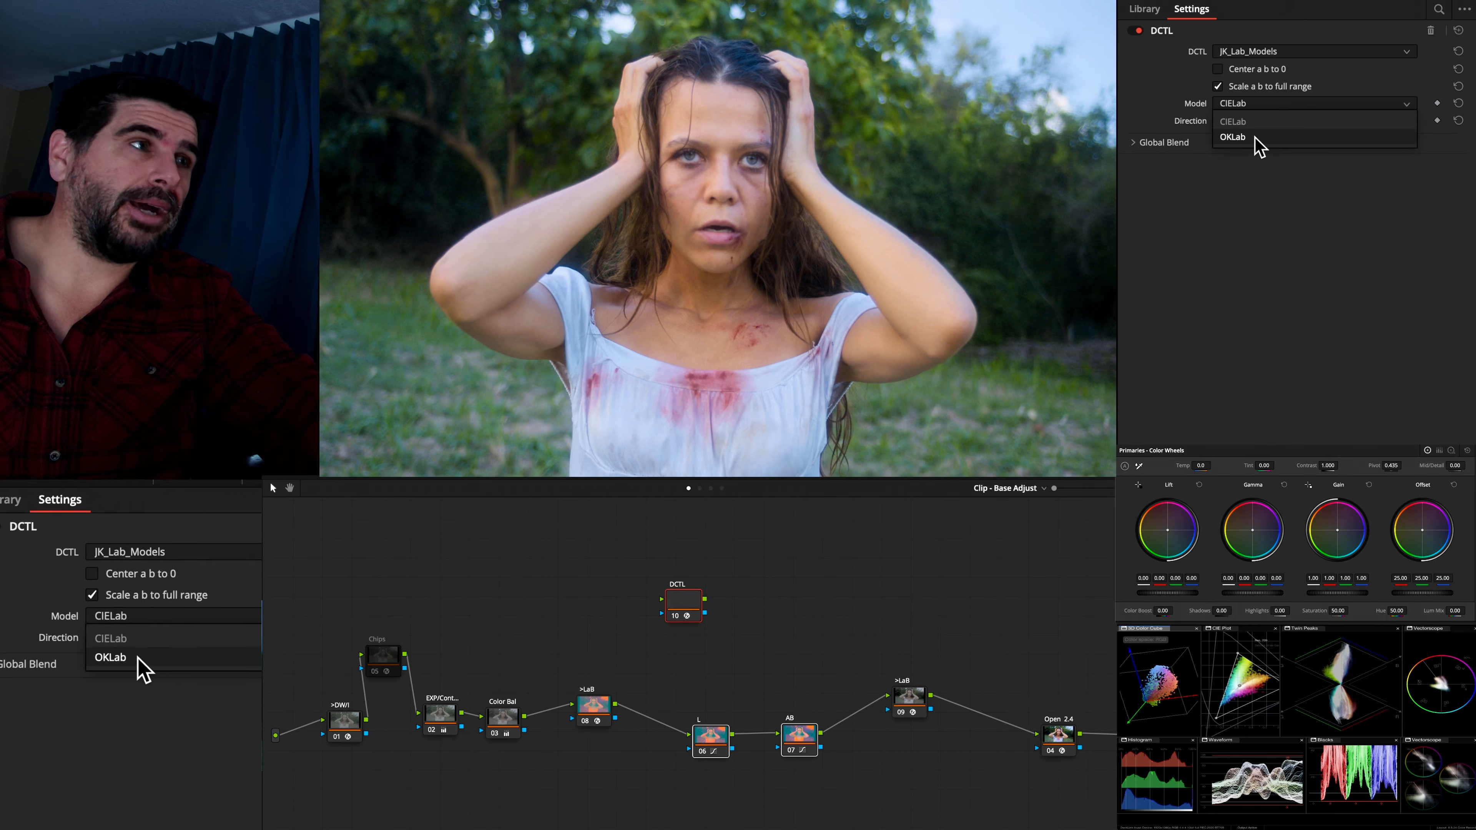
left_click(1244, 182)
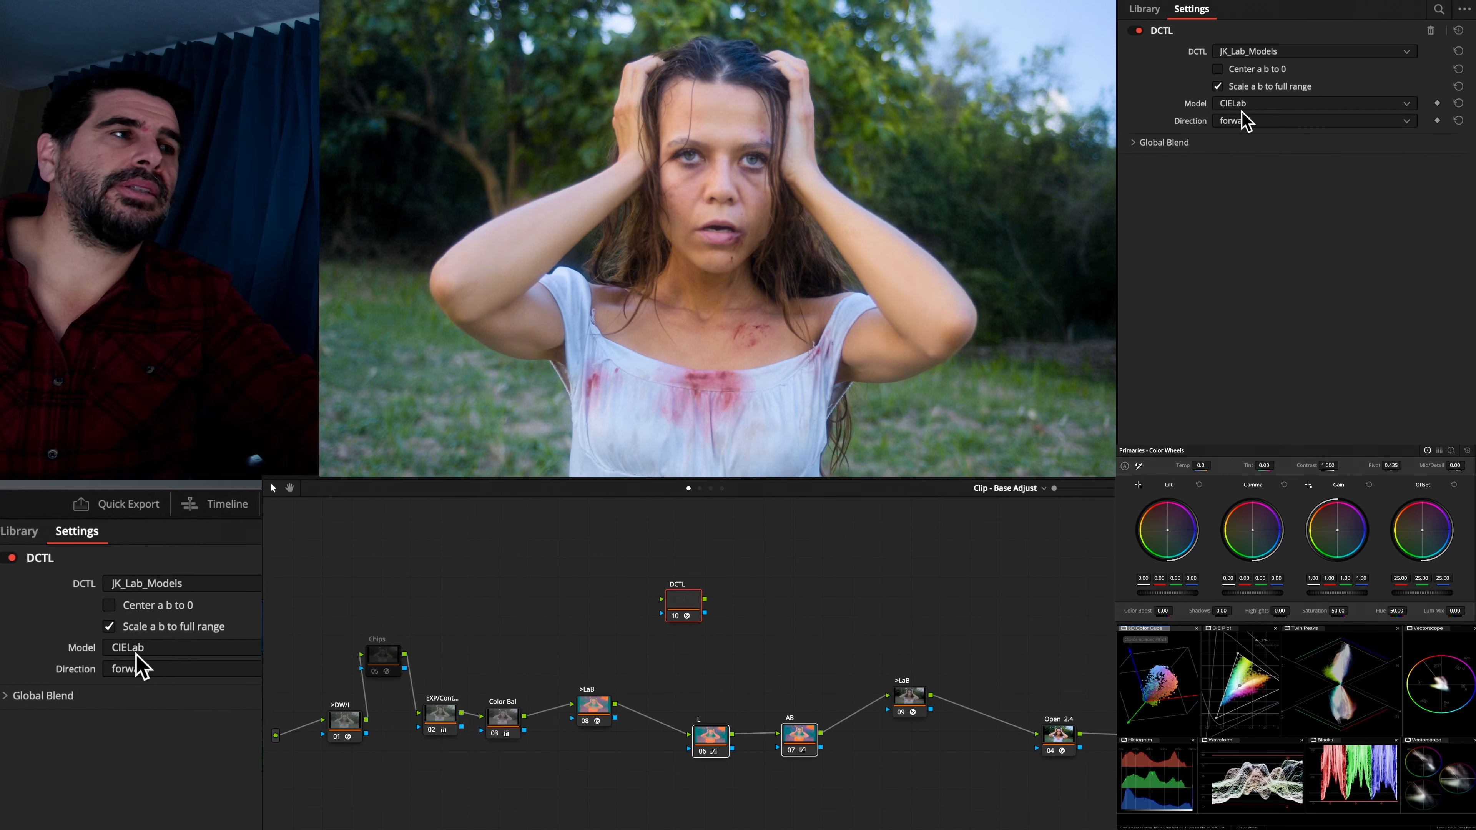
Label the DCTL node Jk-CieLab and nudge it into place above the L node
right_click(683, 609)
left_click(720, 626)
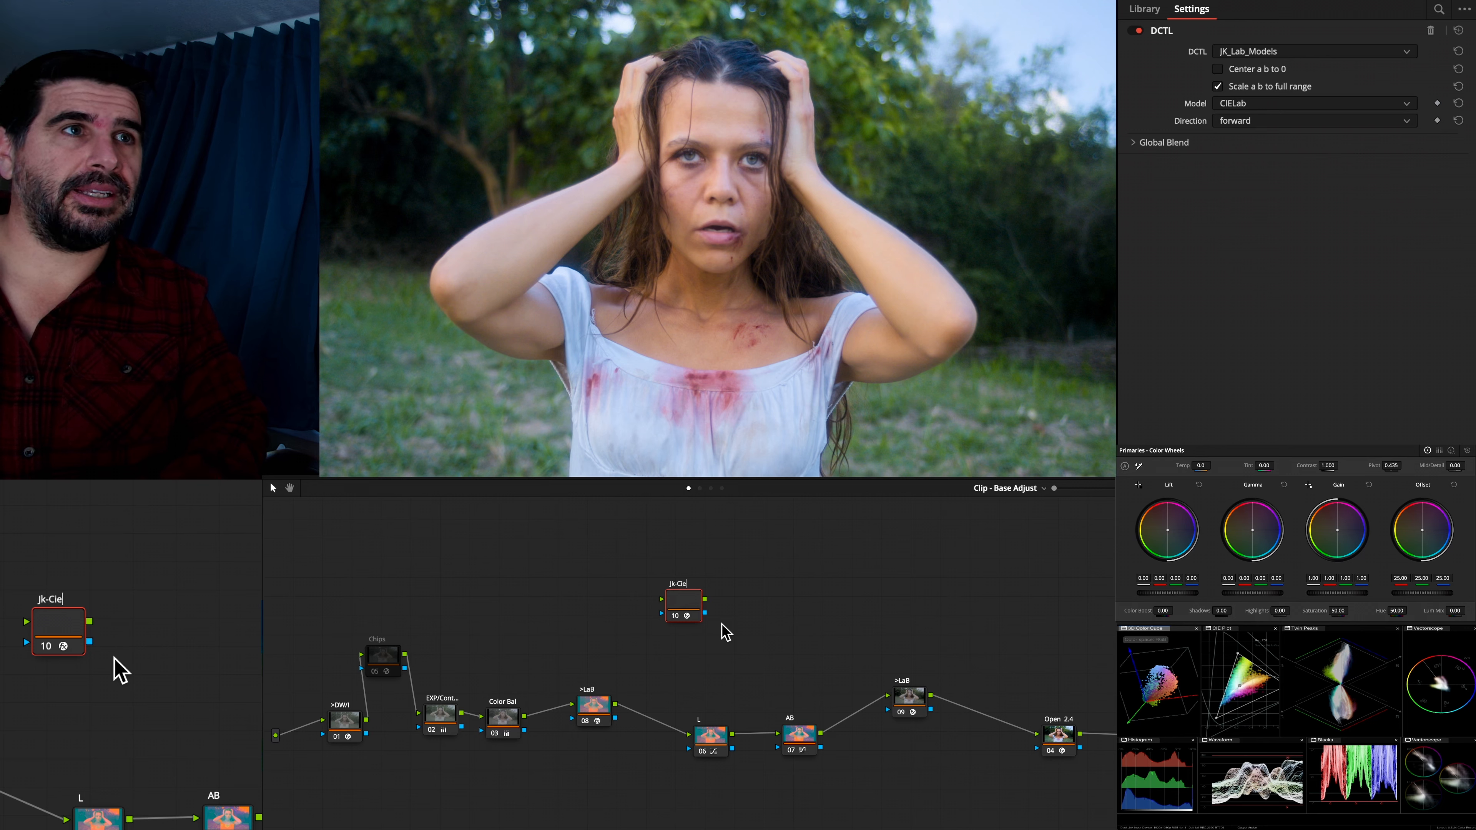
key("Return")
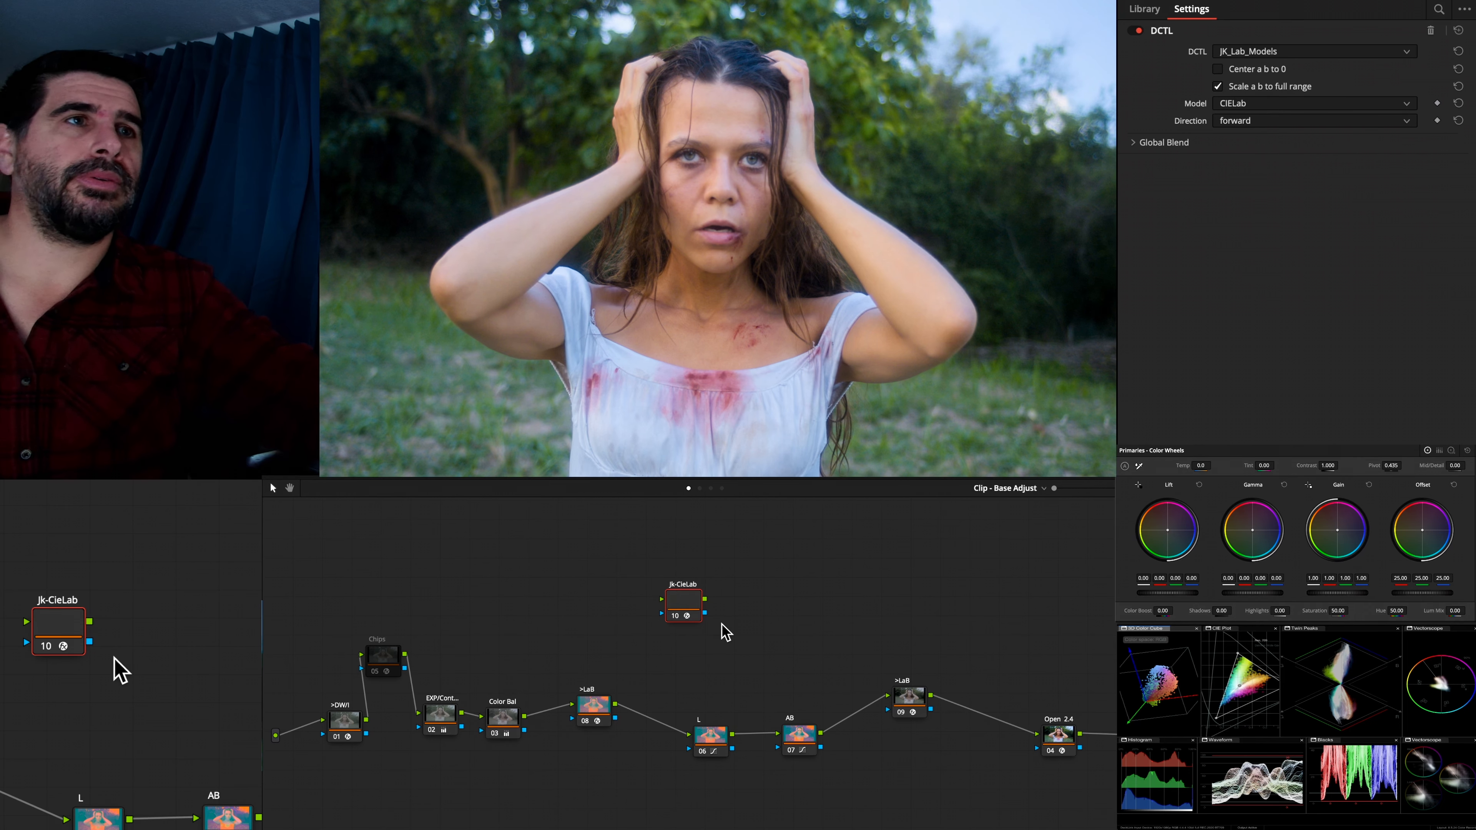
left_click_drag(683, 610, 696, 604)
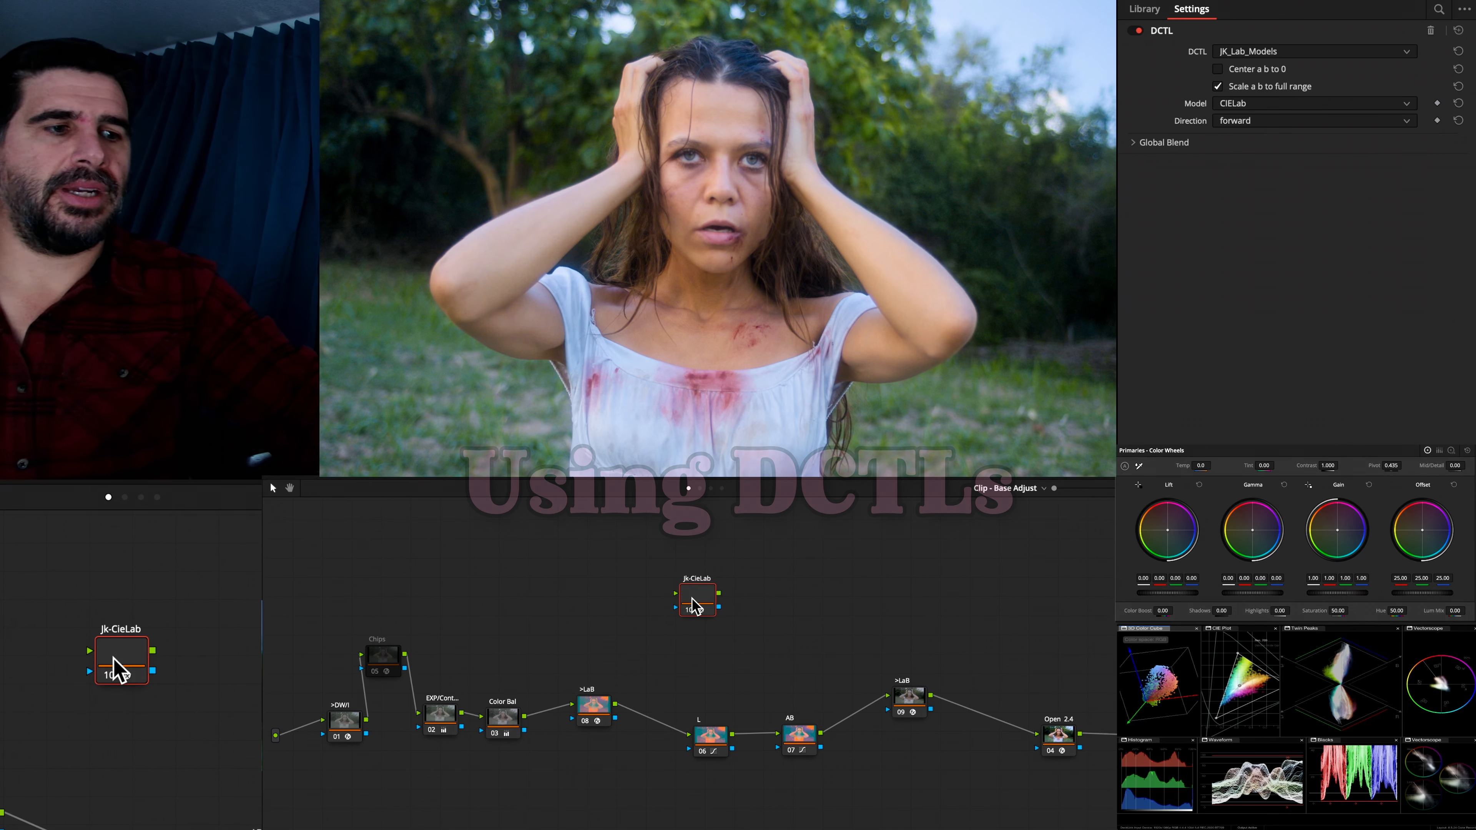
Add a serial node after Jk-CieLab, copy its DCTL grade onto it and set the copy's direction to inverse
key("alt+s")
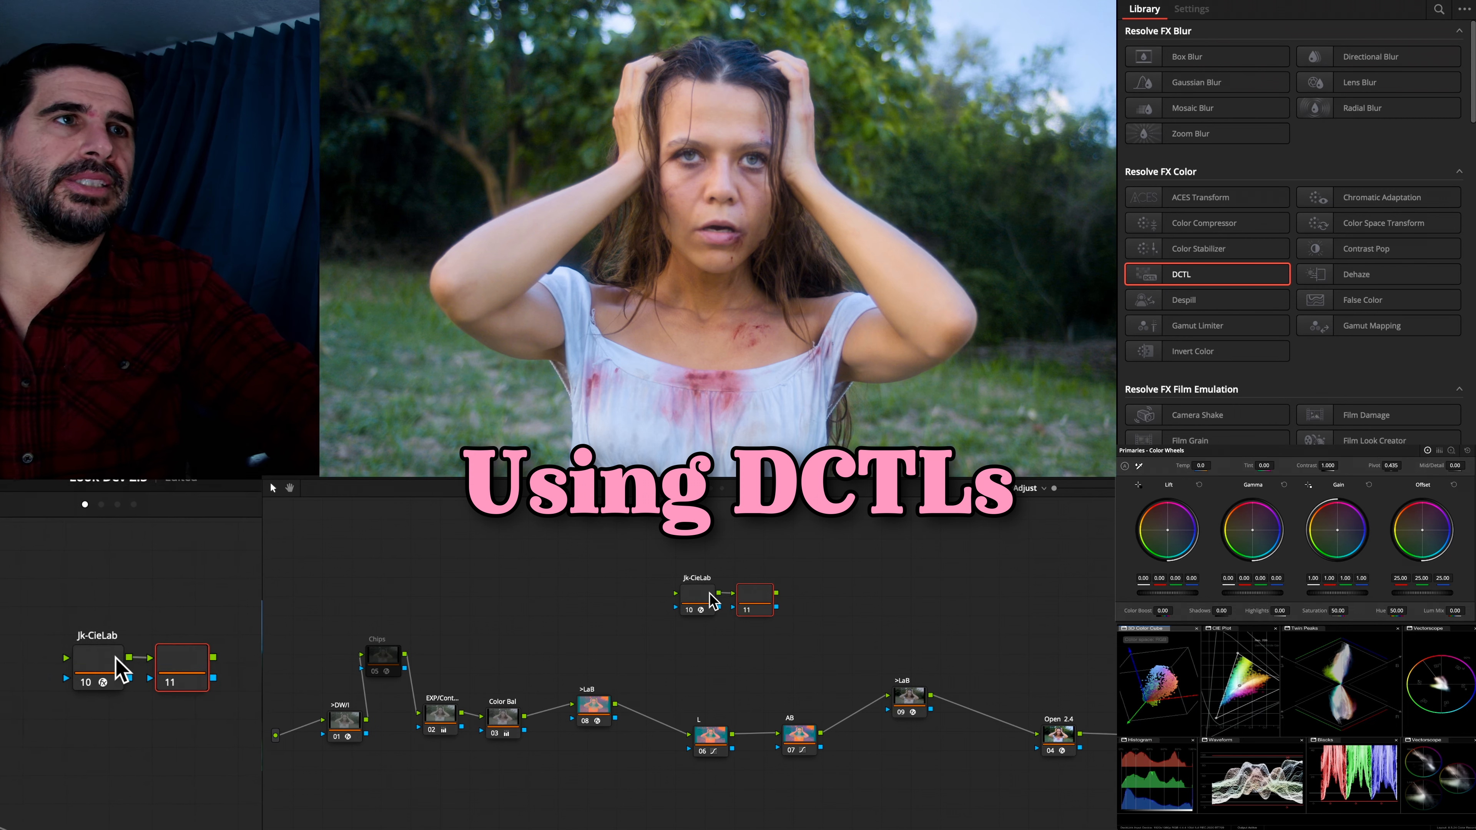
left_click(704, 602)
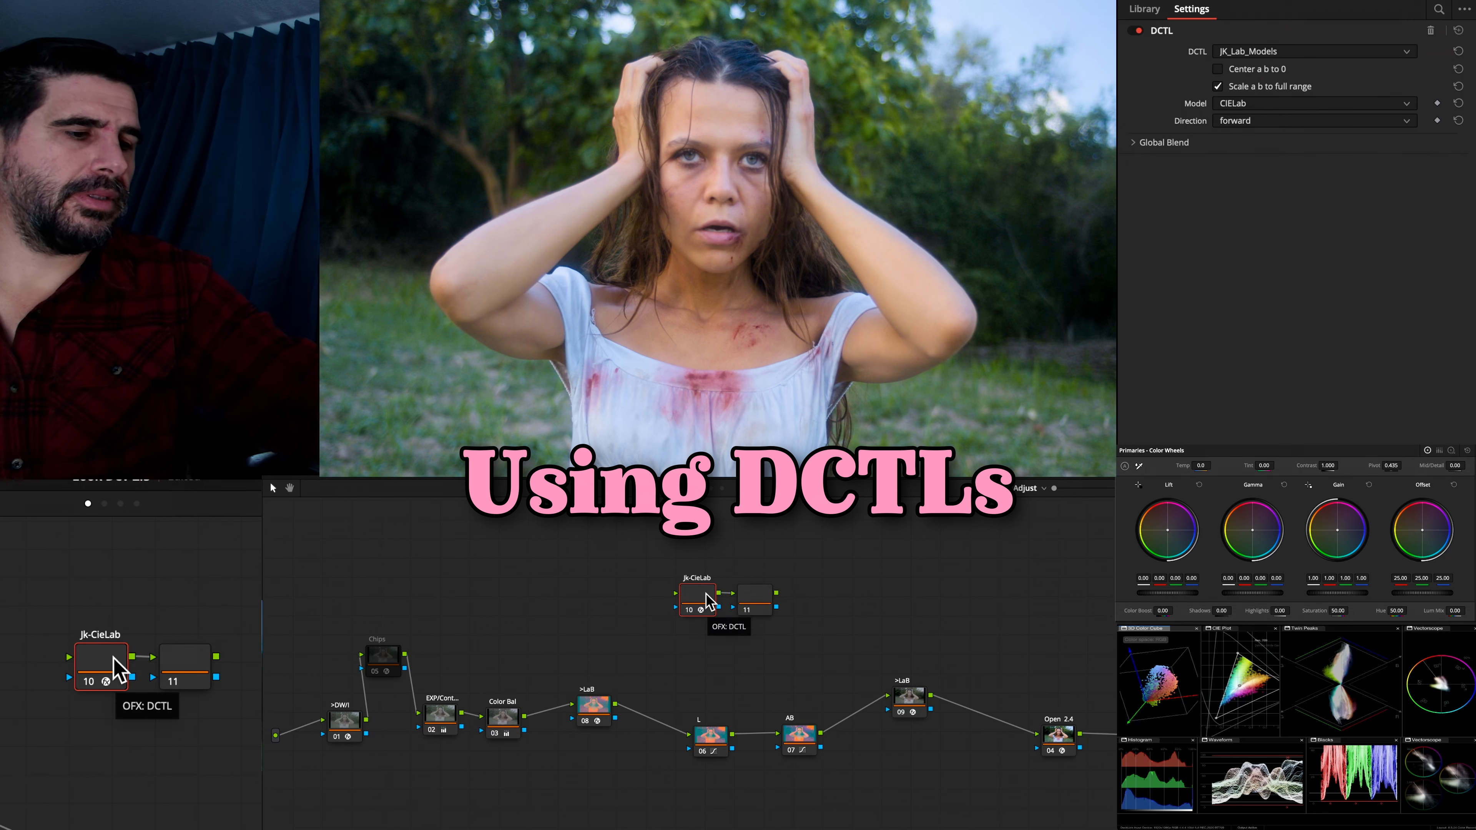
key("shift+apostrophe")
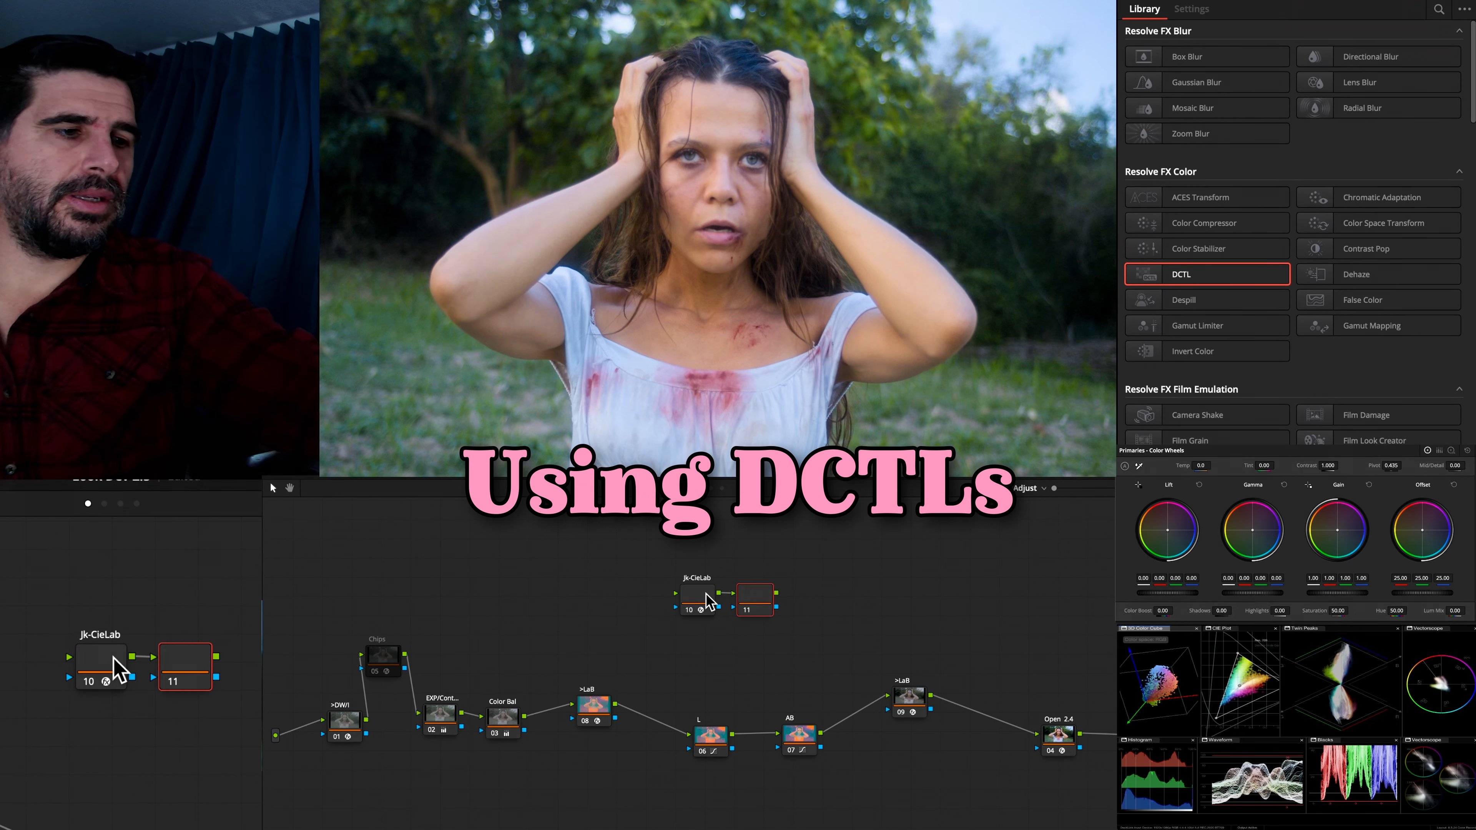
key("super+v")
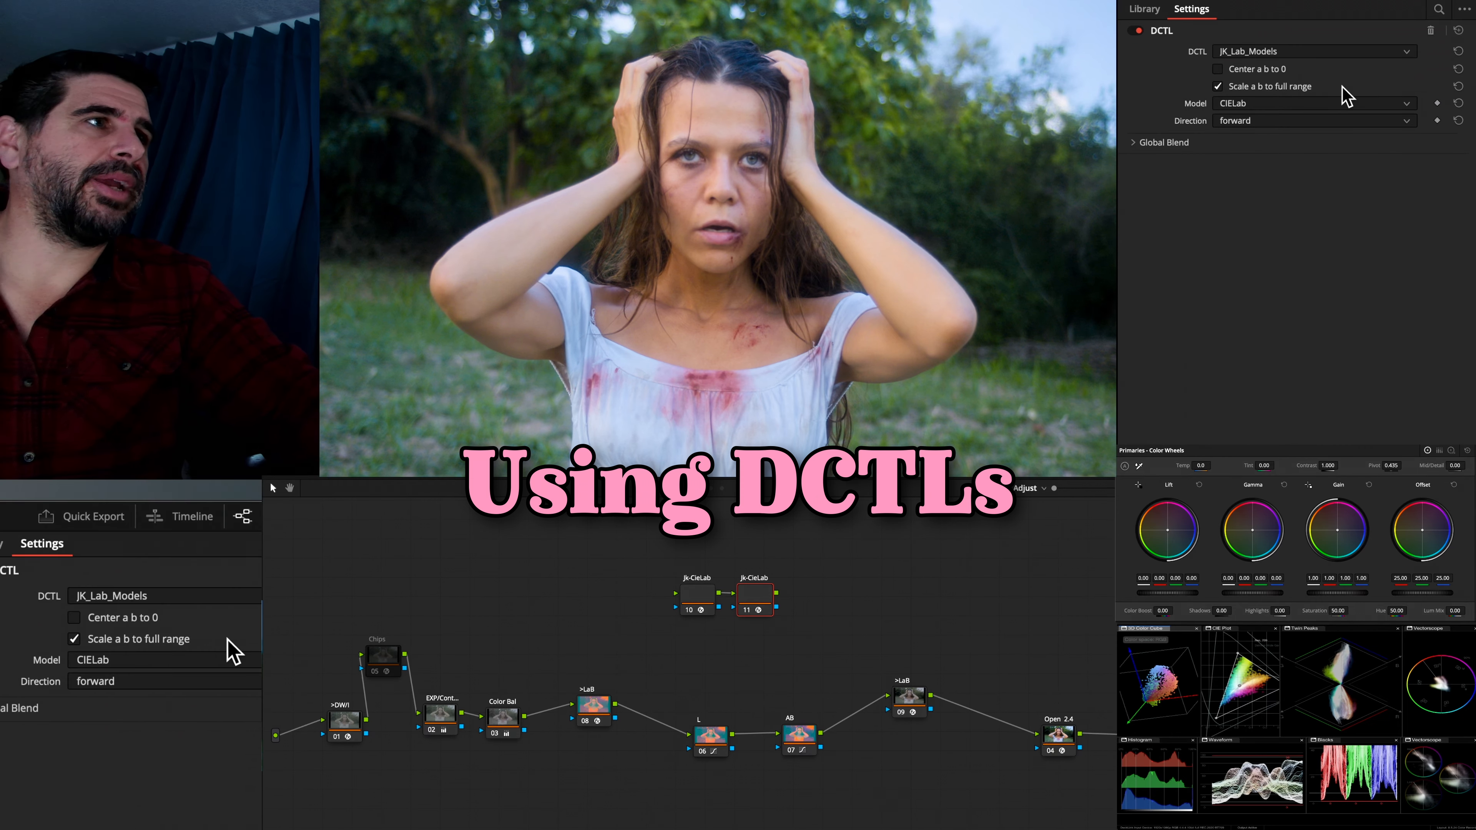
left_click(1281, 122)
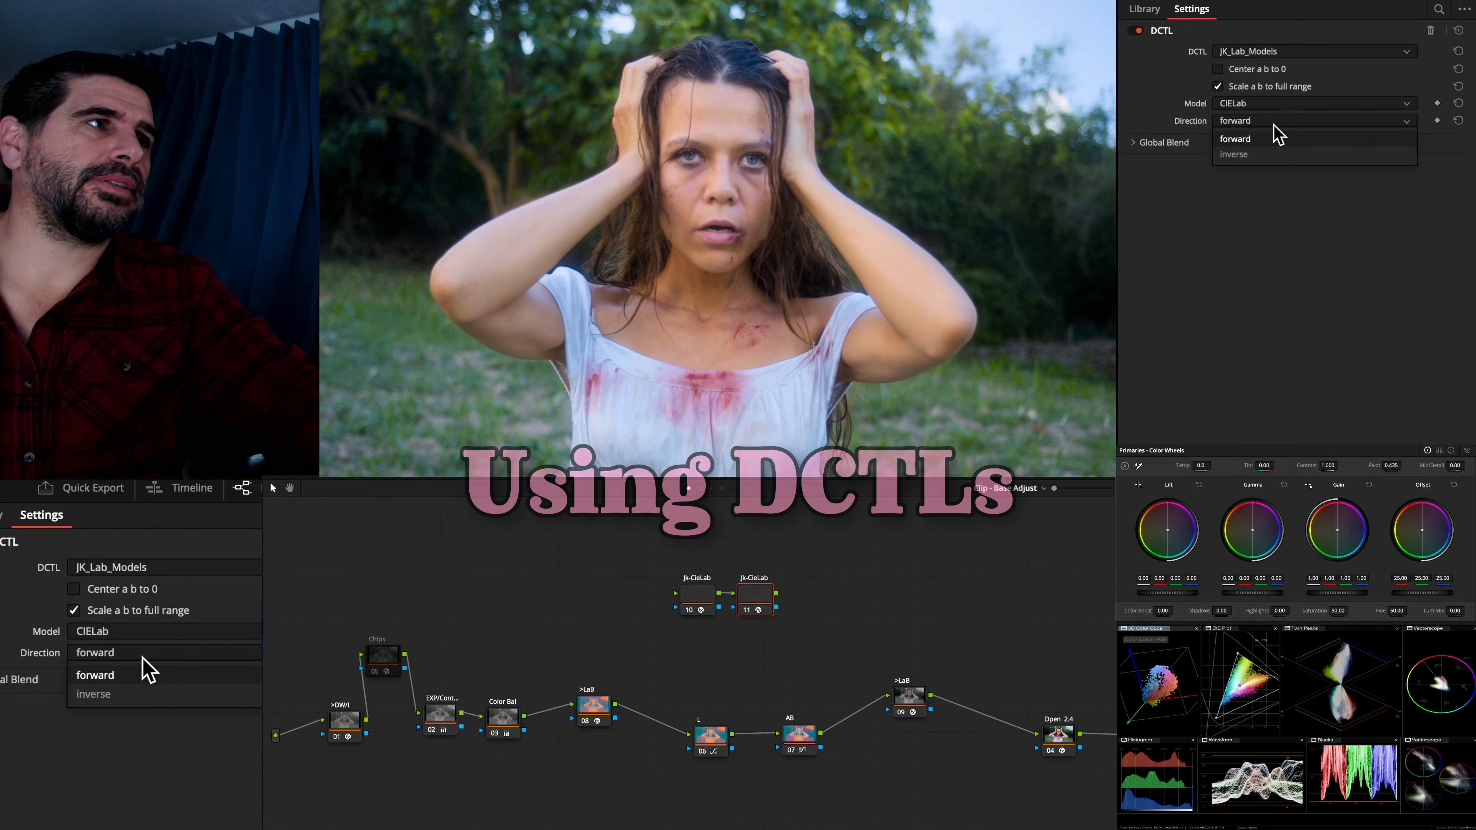
left_click(1273, 154)
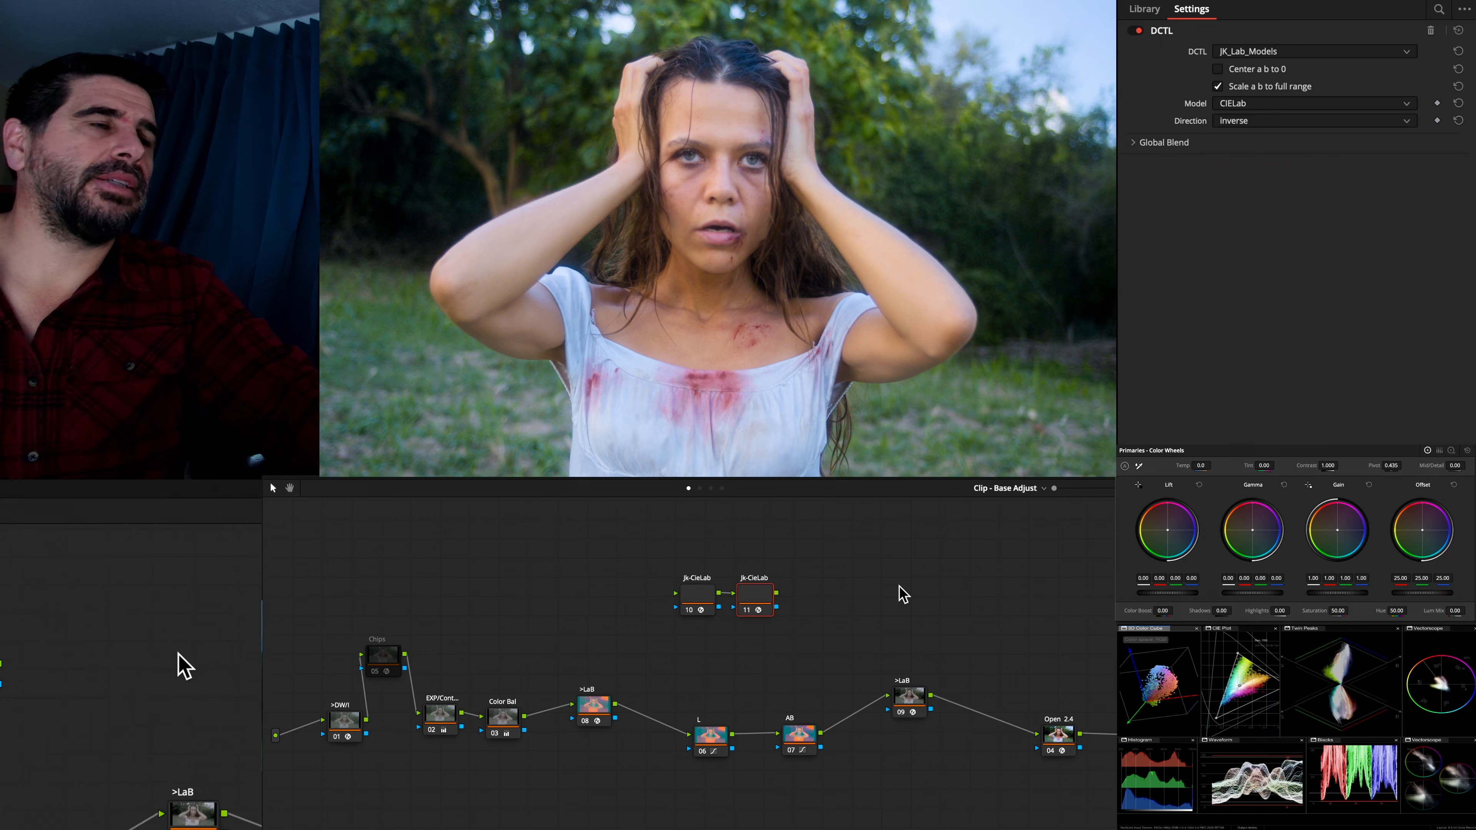
Spread the two Jk-CieLab nodes apart above L and AB, and lower the first >LaB node out of their way
left_click_drag(755, 602, 845, 595)
left_click(691, 605)
left_click_drag(692, 605, 634, 602)
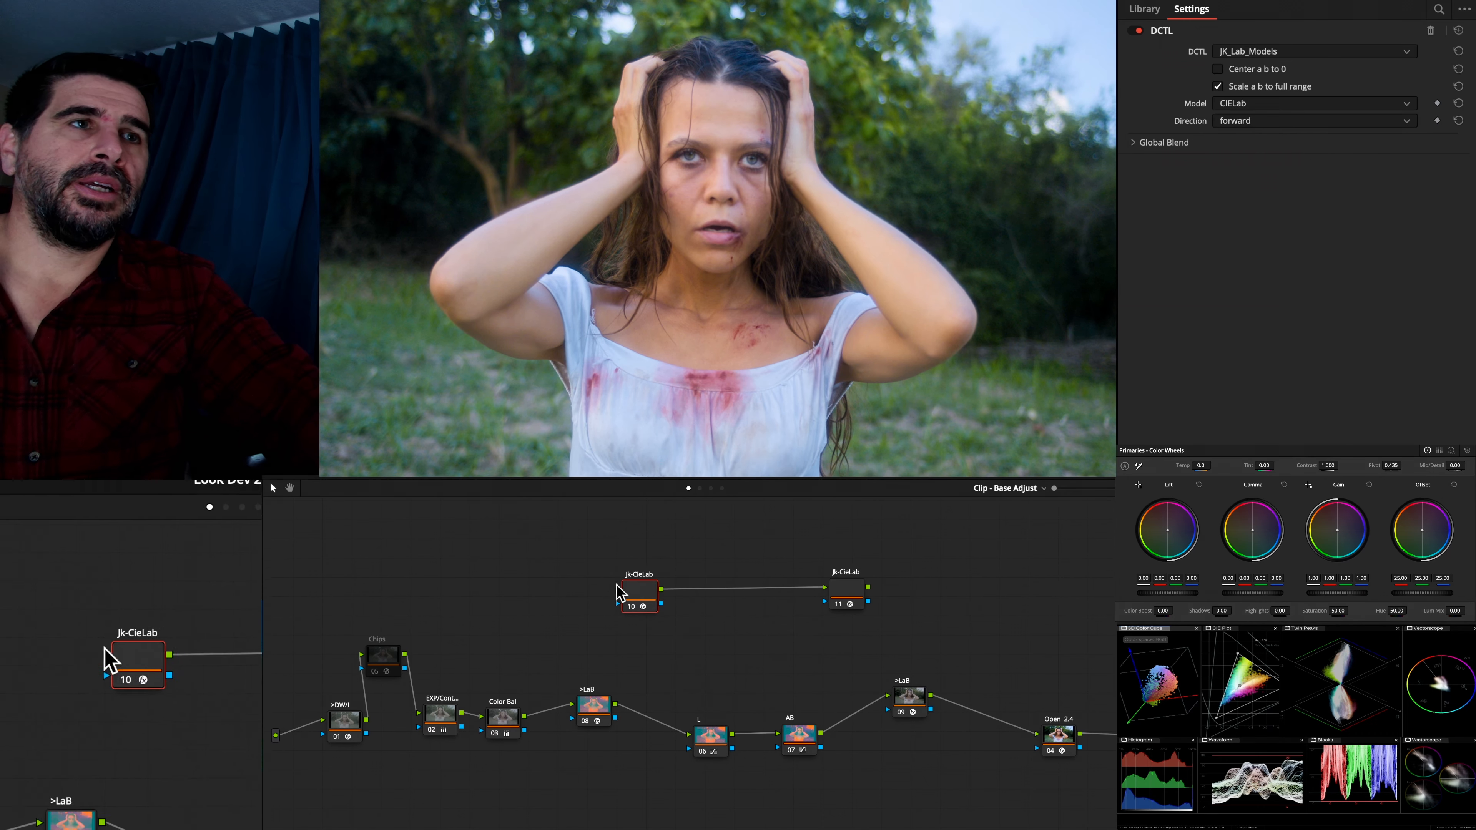
left_click_drag(638, 598, 619, 607)
left_click_drag(604, 720, 579, 773)
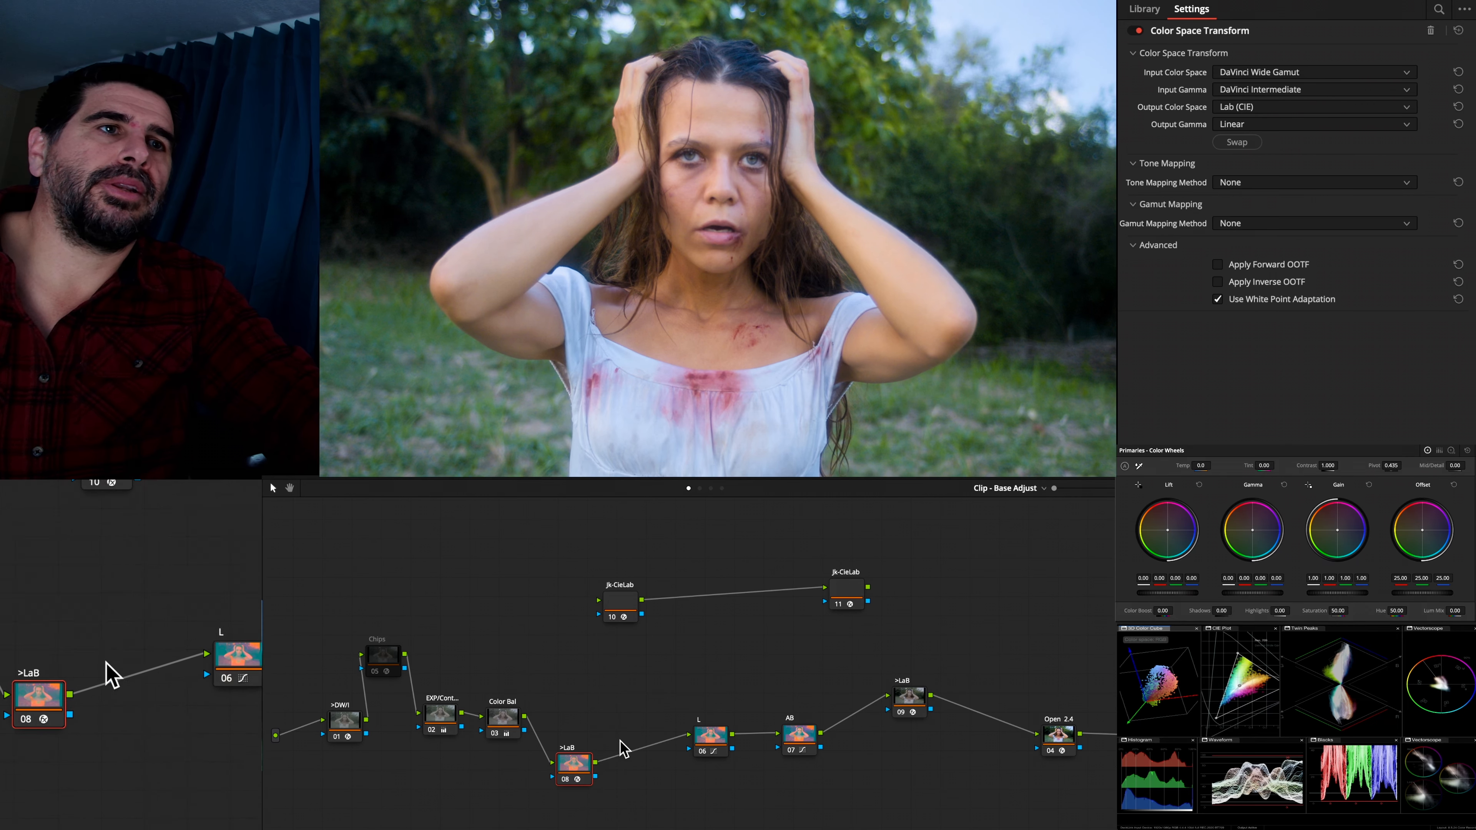
left_click_drag(595, 763, 600, 676)
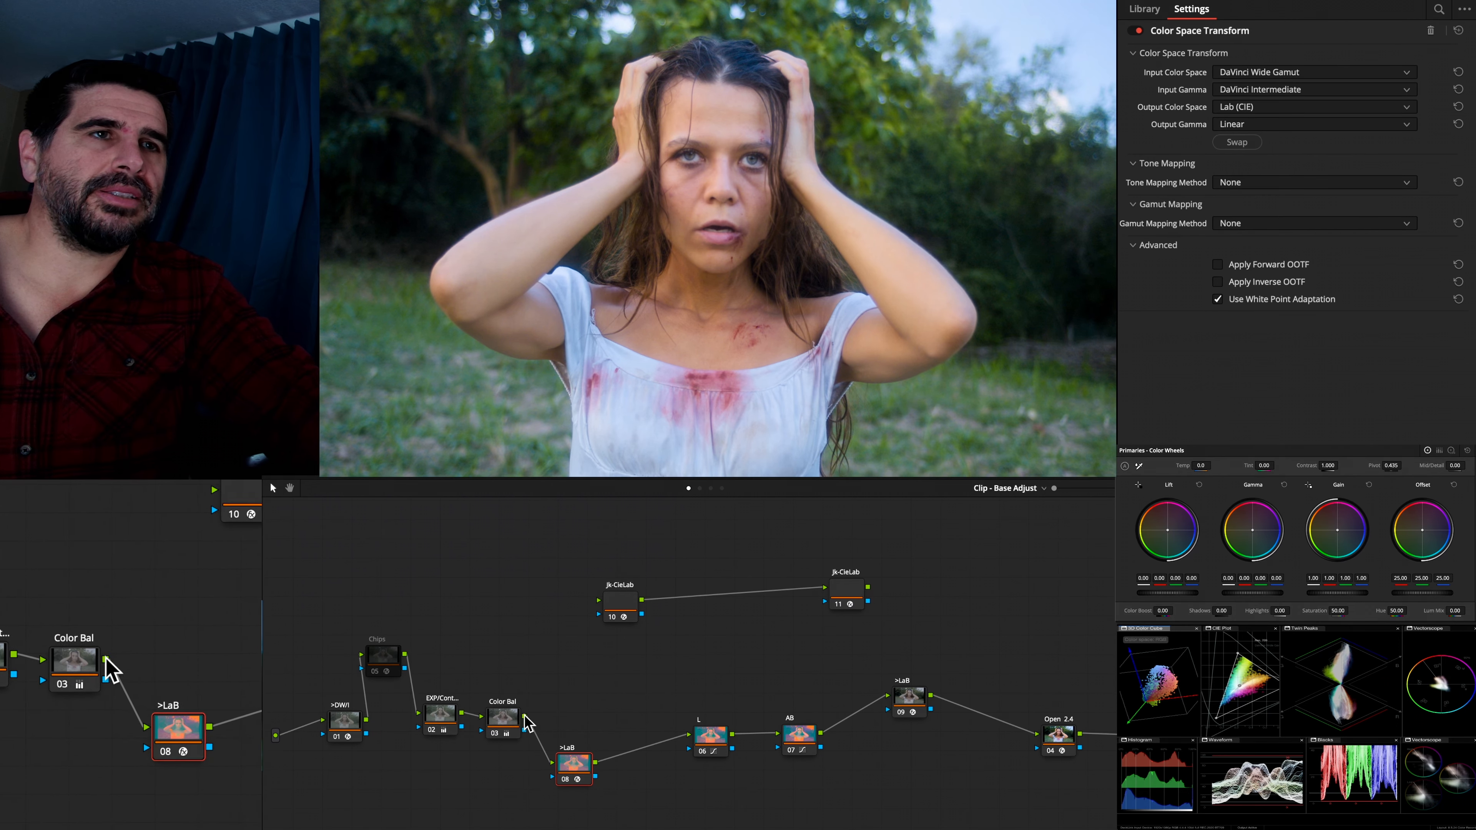
Space out the Lab section by lowering the first >LaB, L, AB, second >LaB and inverse Jk-CieLab nodes
left_click_drag(580, 770, 584, 789)
left_click_drag(677, 679, 871, 785)
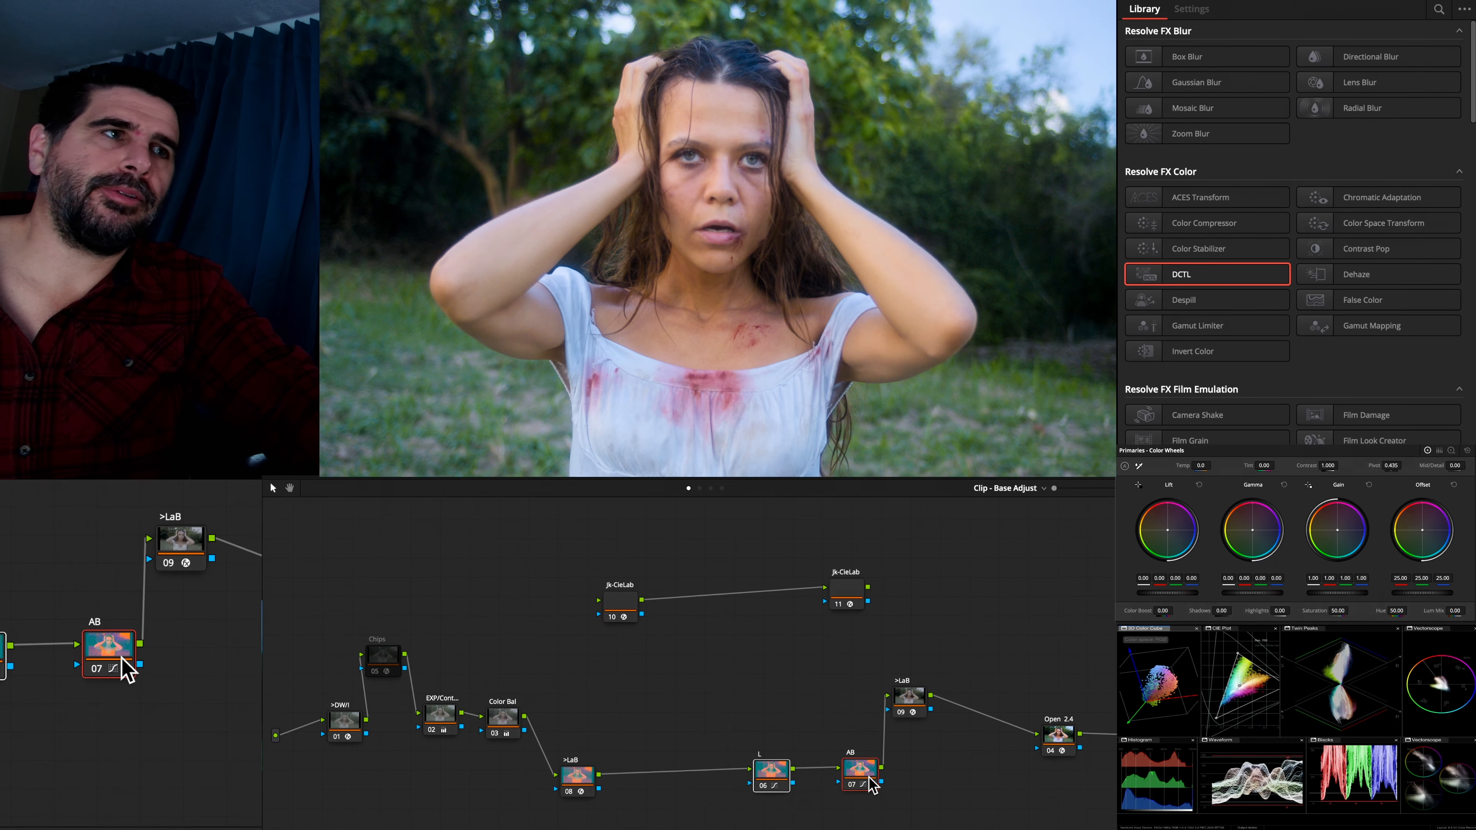
left_click_drag(905, 703, 969, 759)
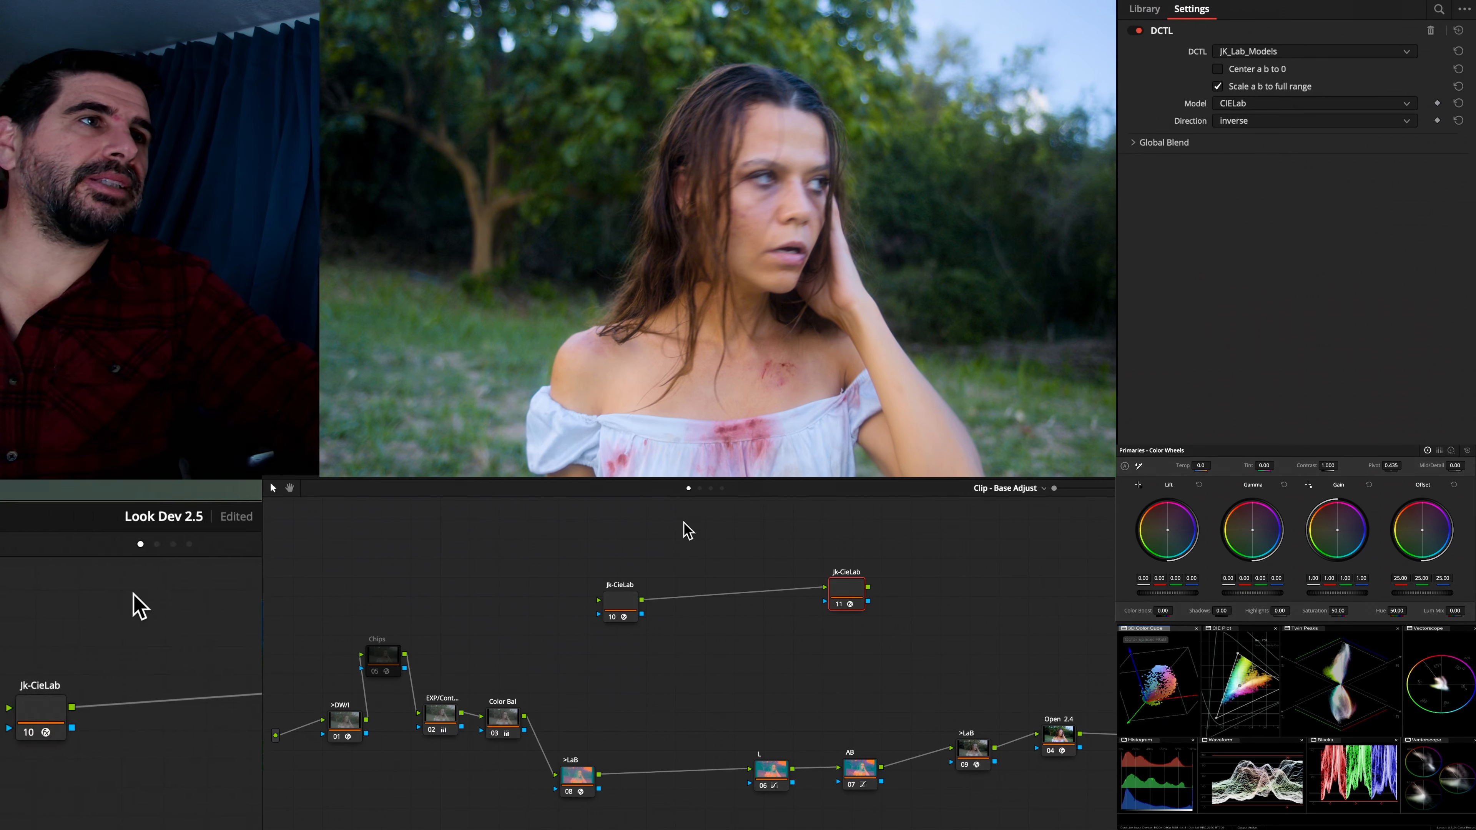
left_click_drag(854, 589, 858, 632)
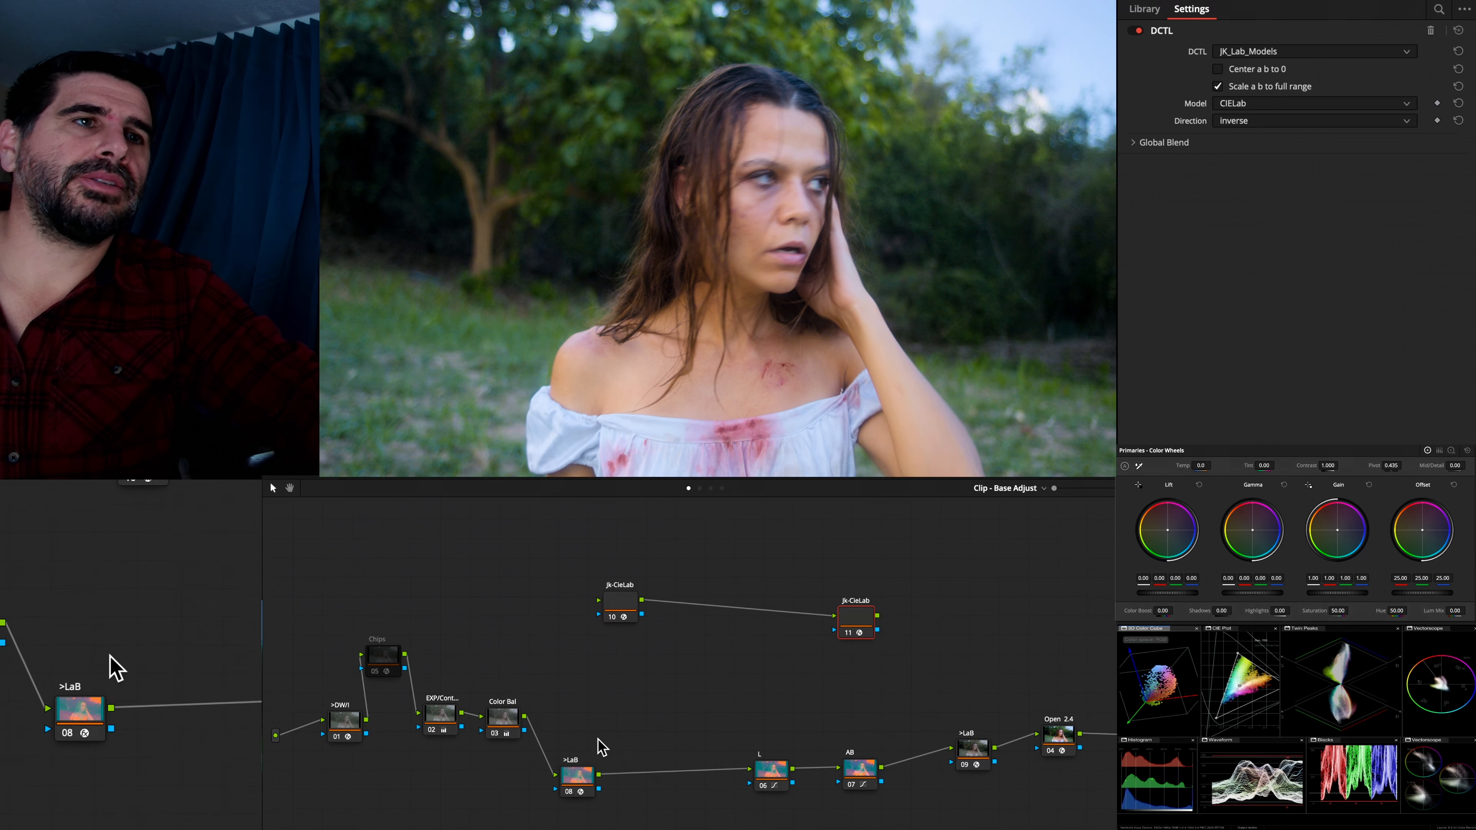
Set the first >LaB node's output color space to DaVinci Wide Gamut, with Linear output gamma
left_click(578, 774)
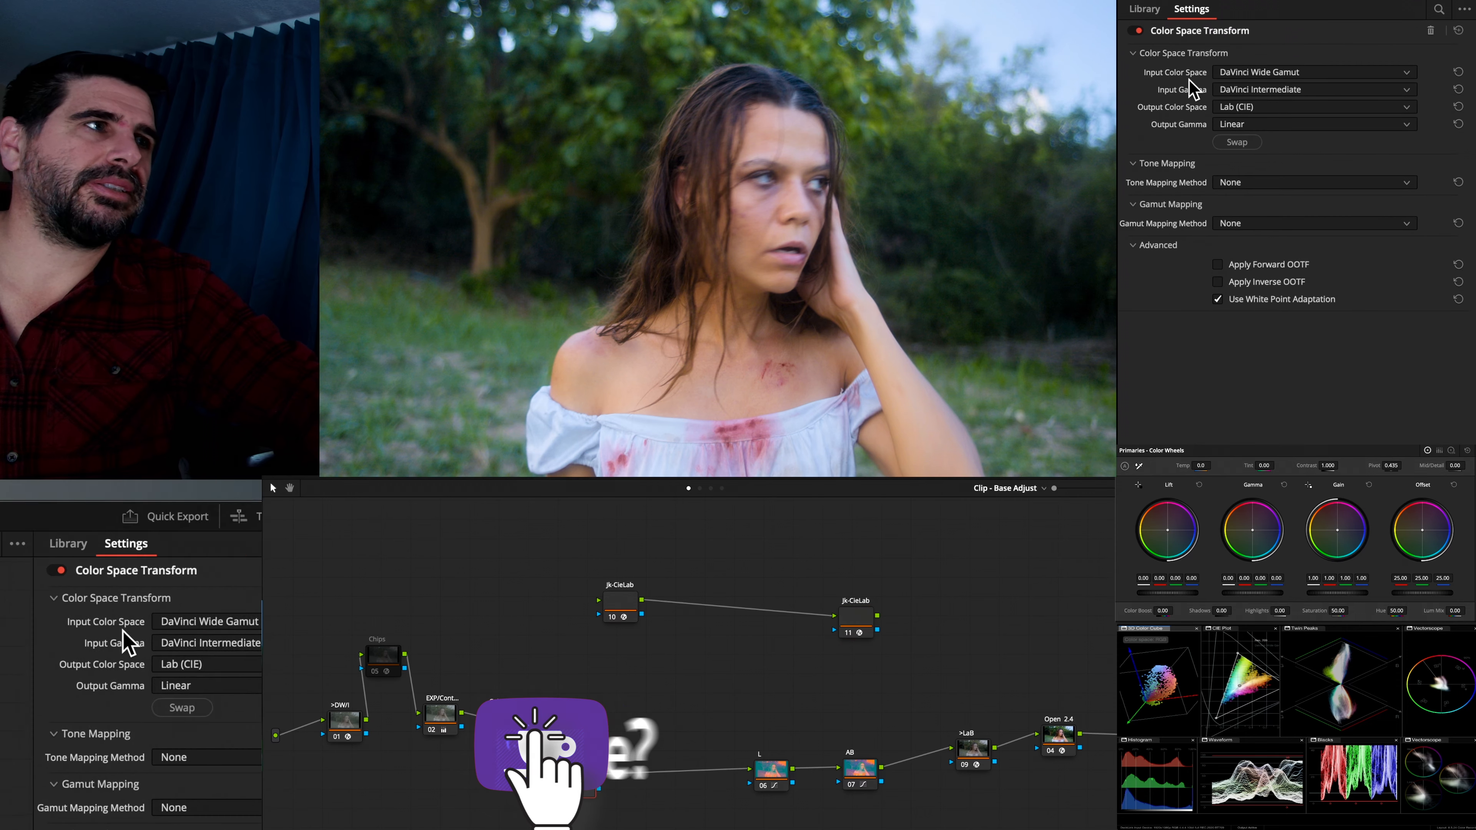
left_click(1235, 107)
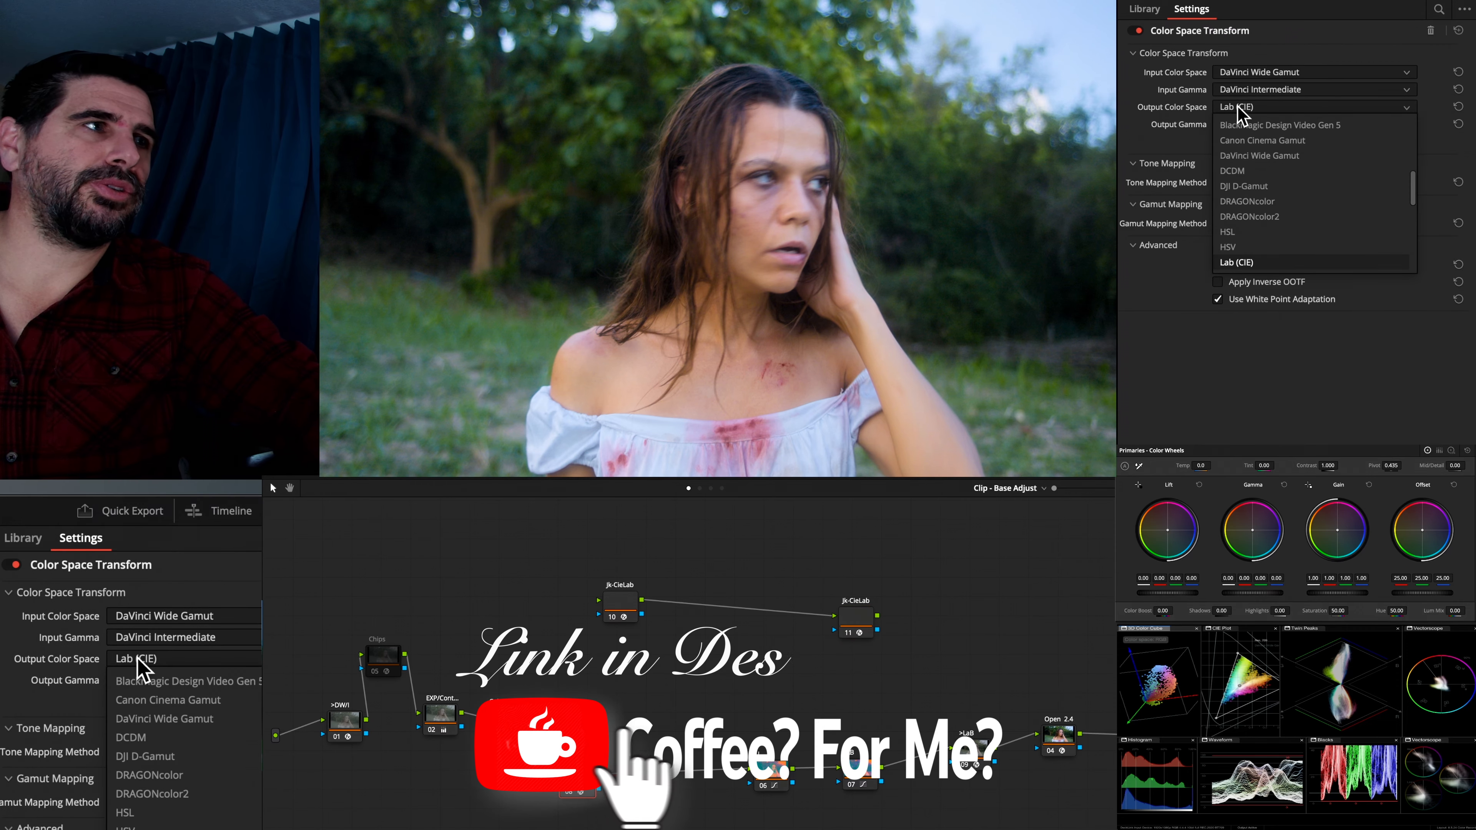
left_click(1254, 157)
left_click(1249, 127)
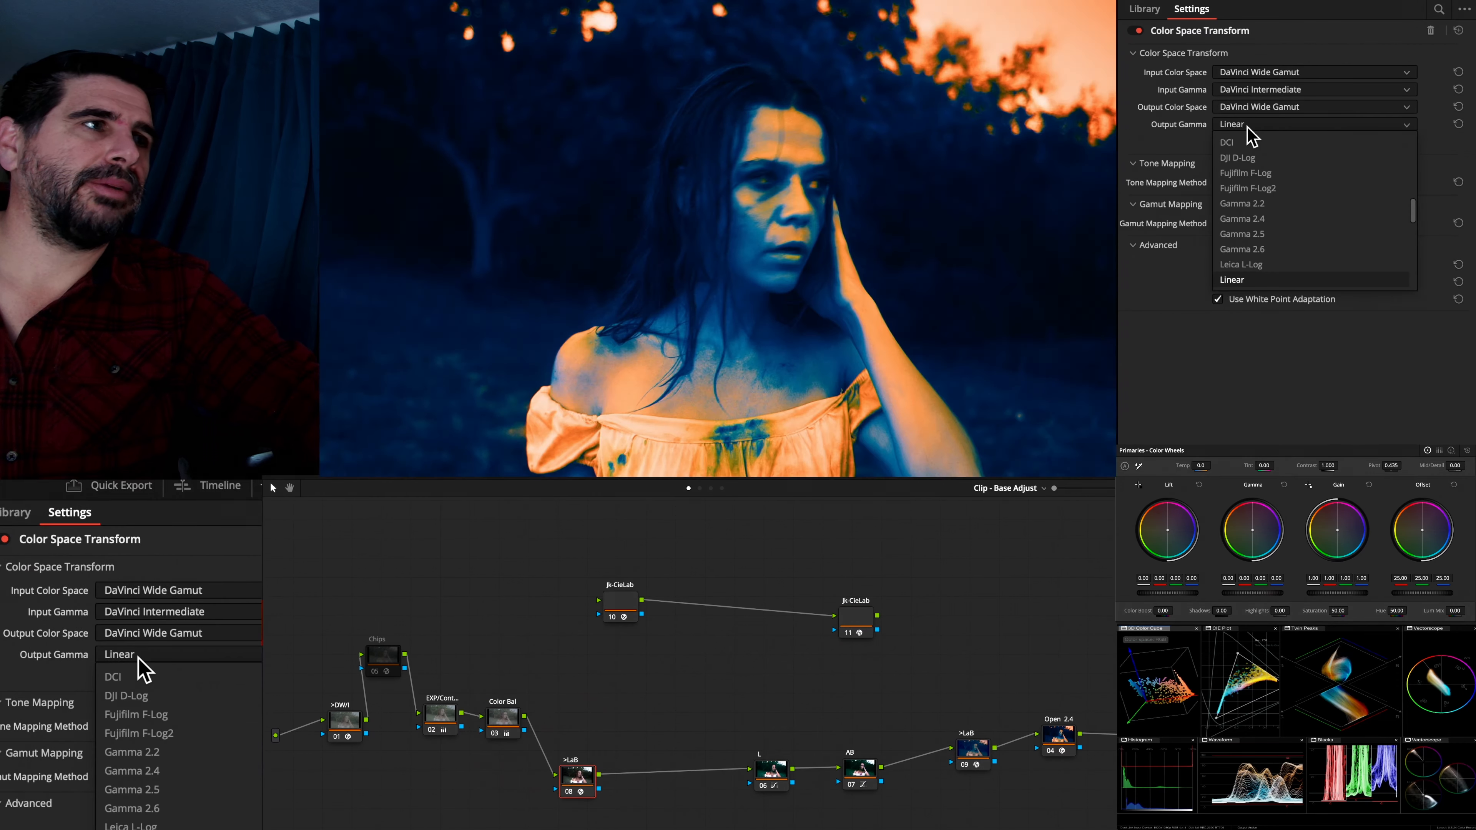
Rewire the chain from the first >LaB through the forward Jk-CieLab, L, AB and the inverse Jk-CieLab to the second >LaB
left_click_drag(598, 774, 750, 770)
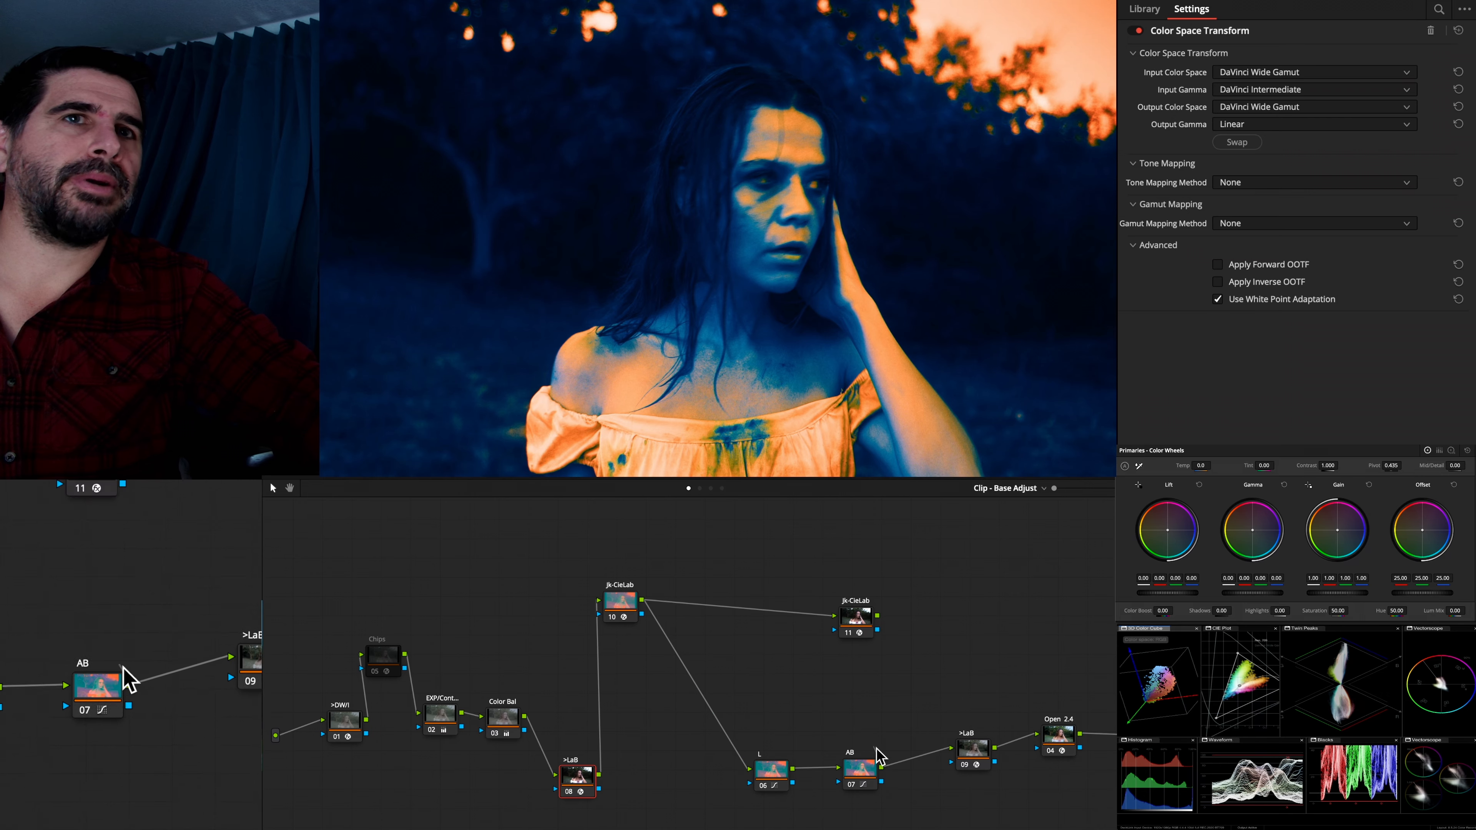
left_click_drag(881, 767, 843, 643)
left_click(858, 619)
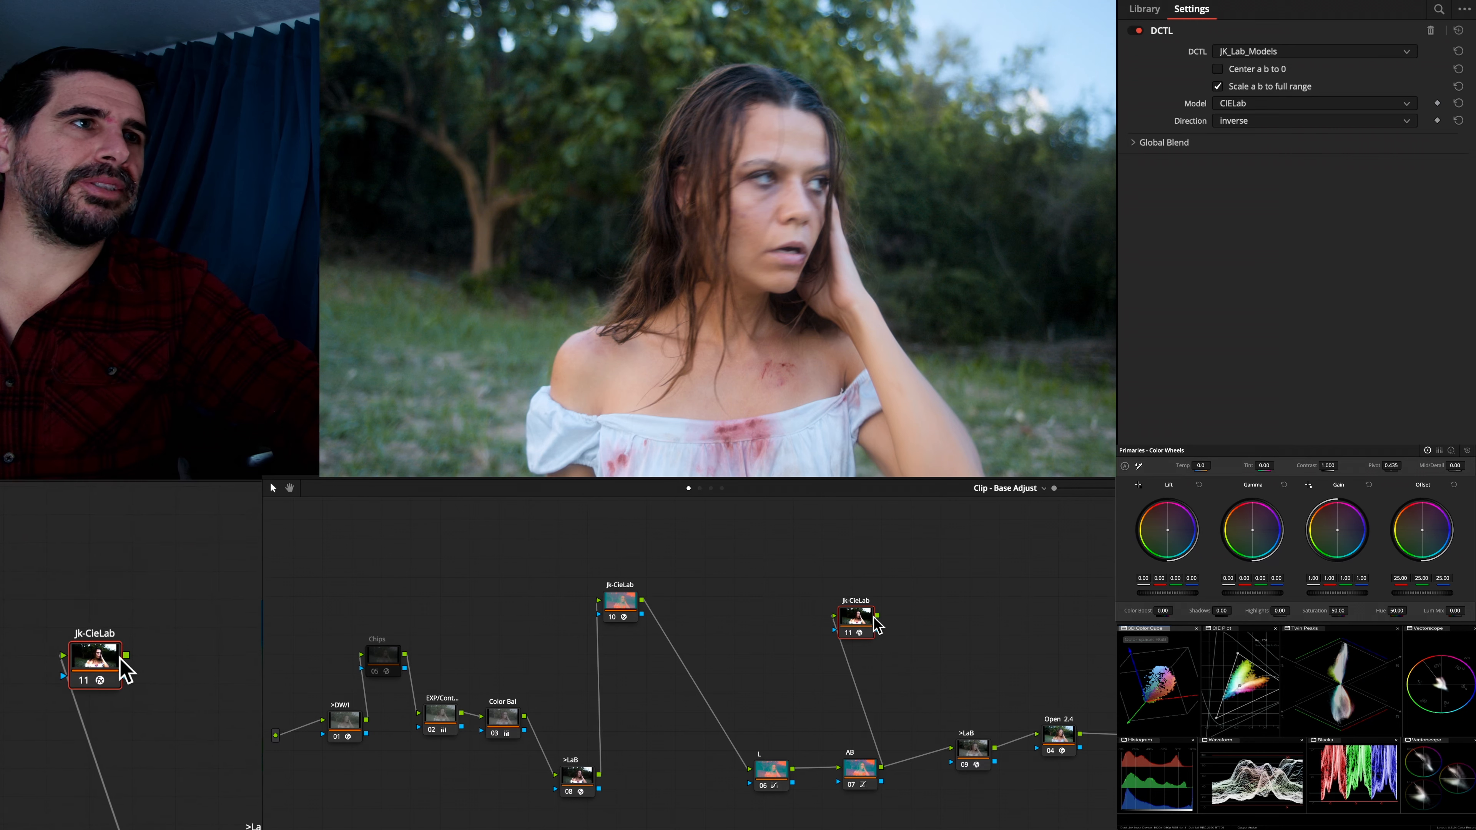
left_click_drag(877, 615, 952, 749)
Set the second >LaB node's input color space to DaVinci Wide Gamut
left_click(966, 755)
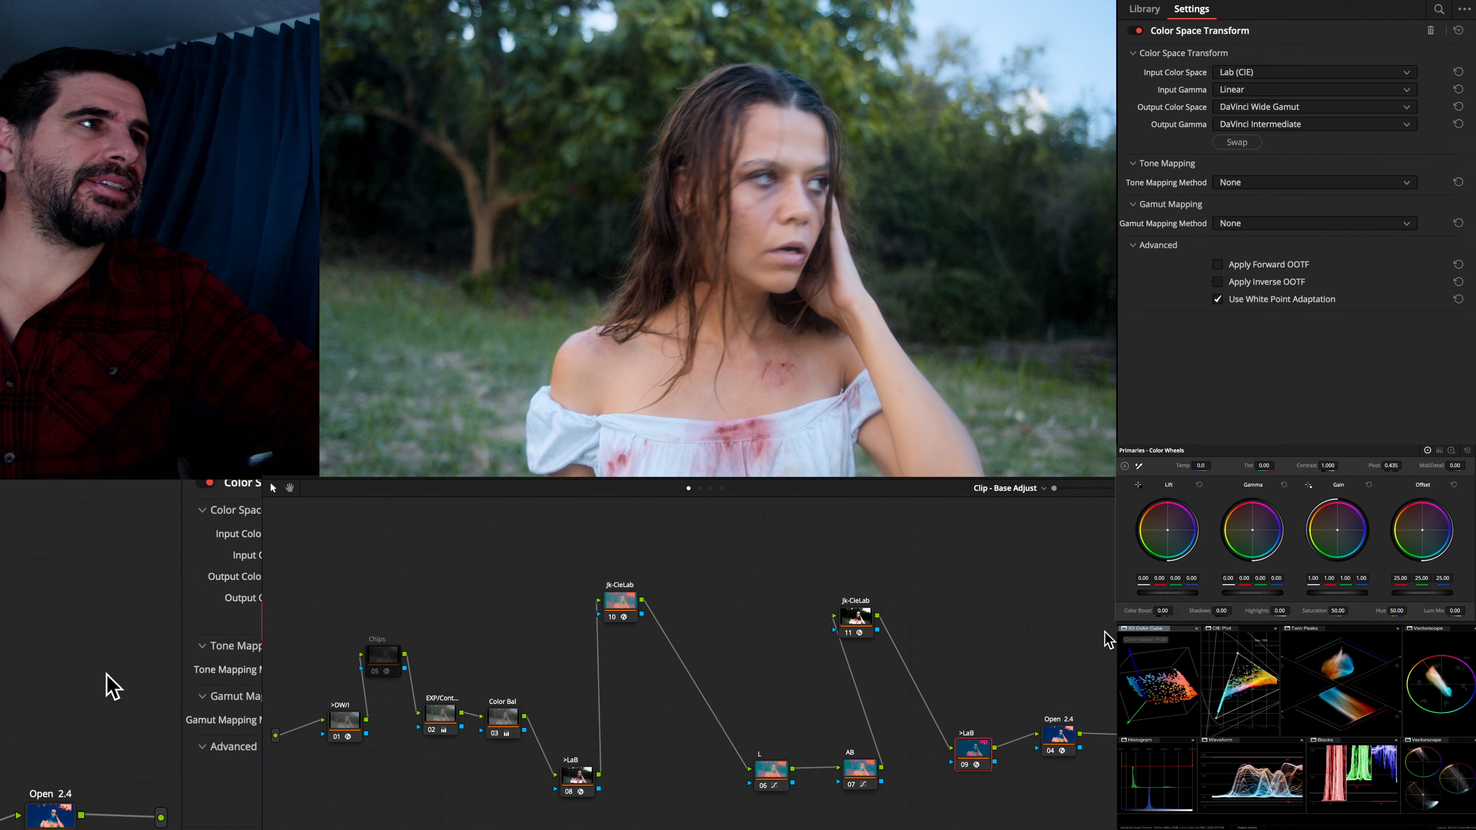
left_click(1256, 75)
left_click(1259, 120)
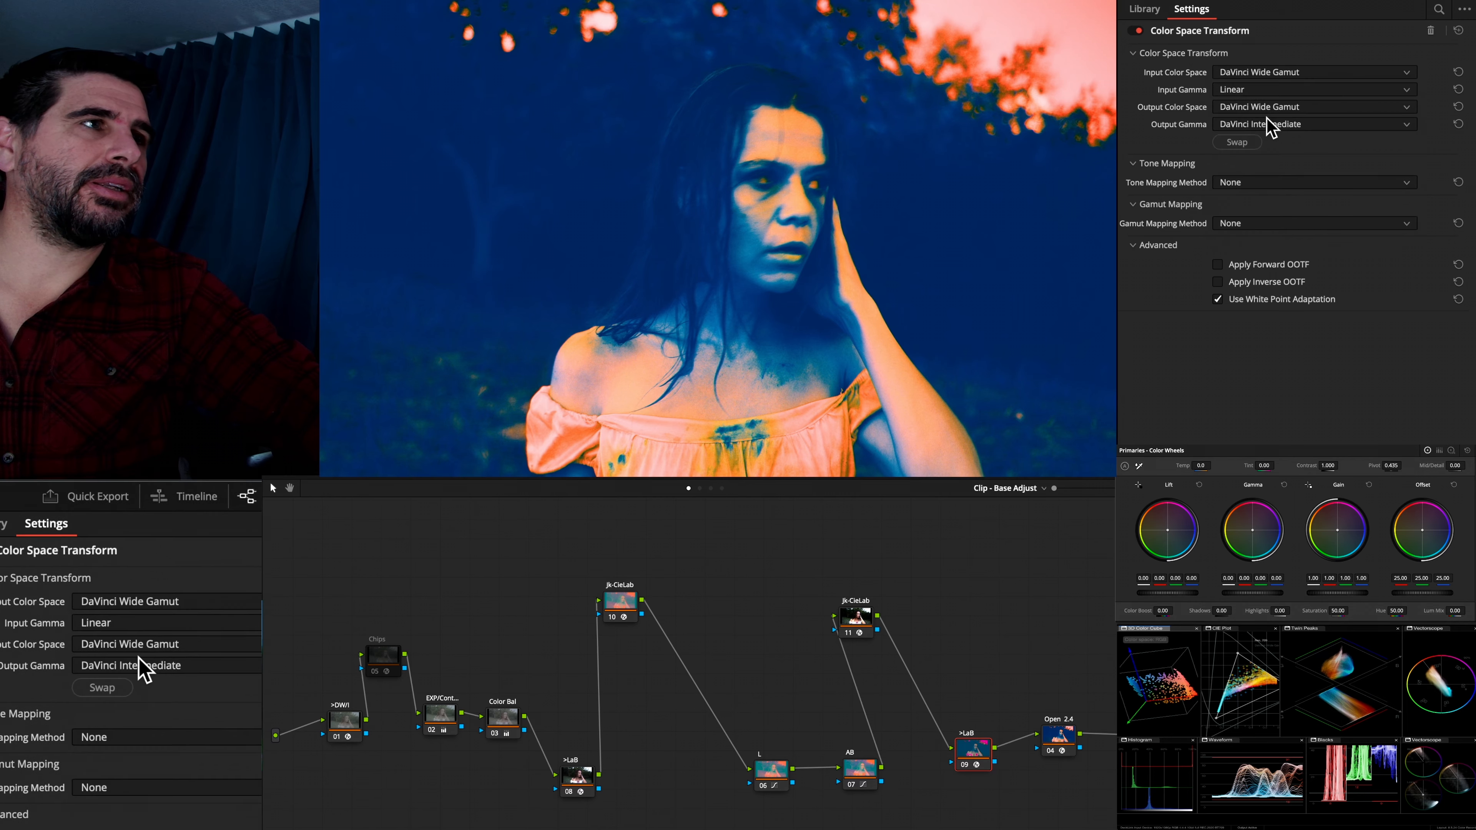
Reposition the L and AB nodes together between the two Jk-CieLab nodes, and tidy both Jk-CieLab nodes above them
left_click_drag(885, 829, 766, 747)
left_click_drag(854, 771, 796, 764)
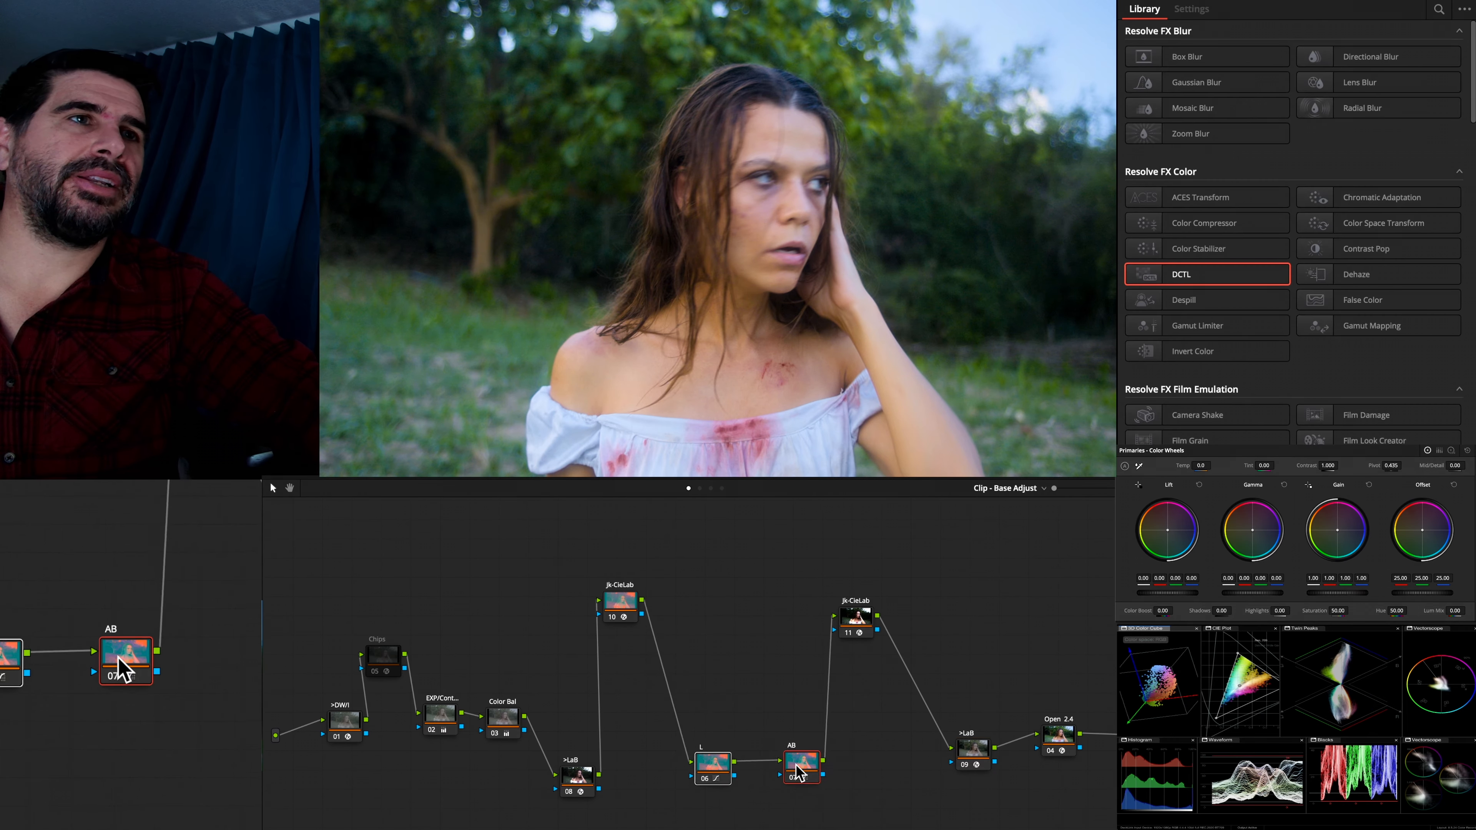
left_click(856, 620)
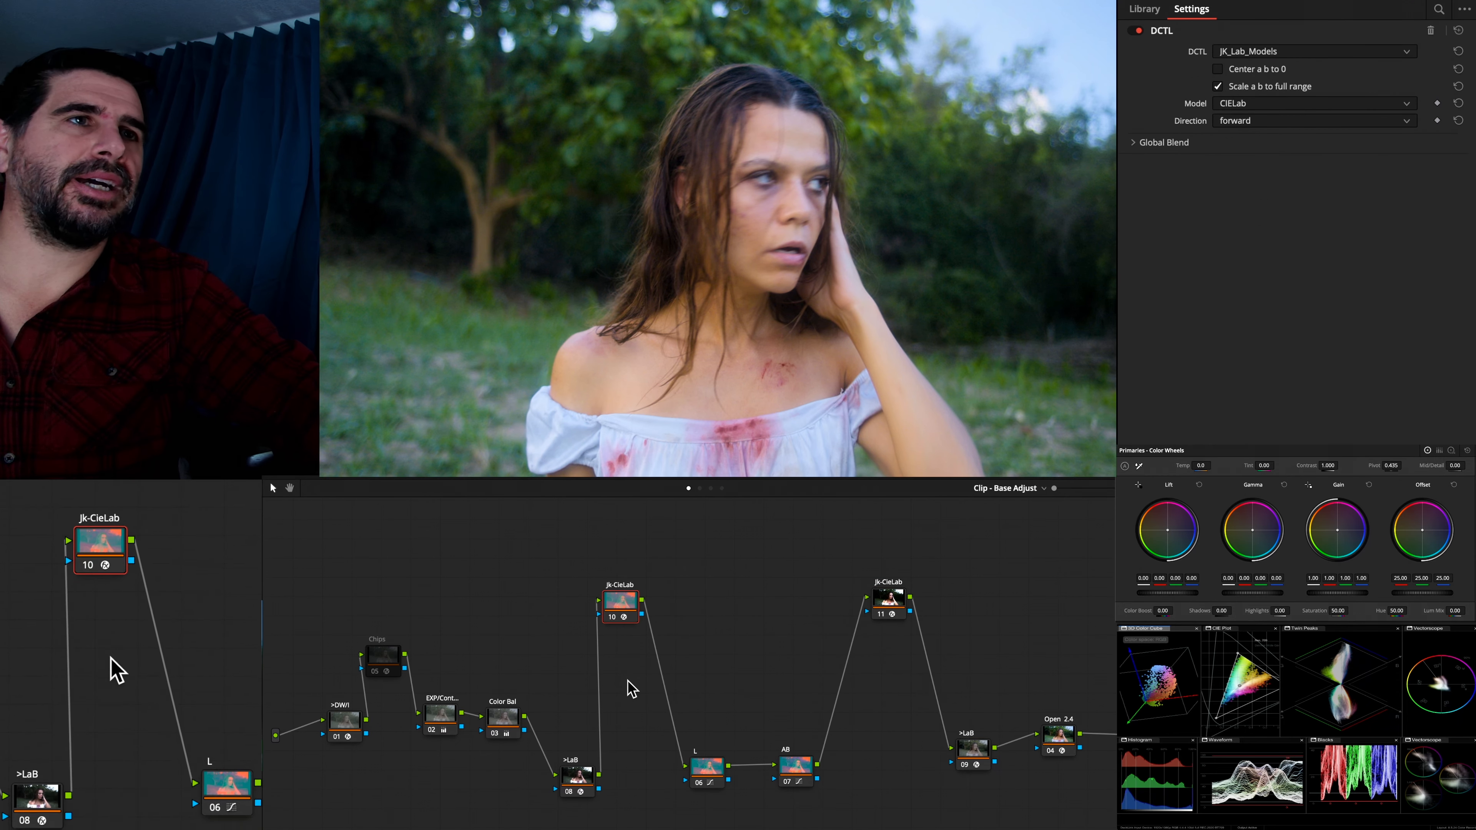
left_click_drag(617, 609, 631, 656)
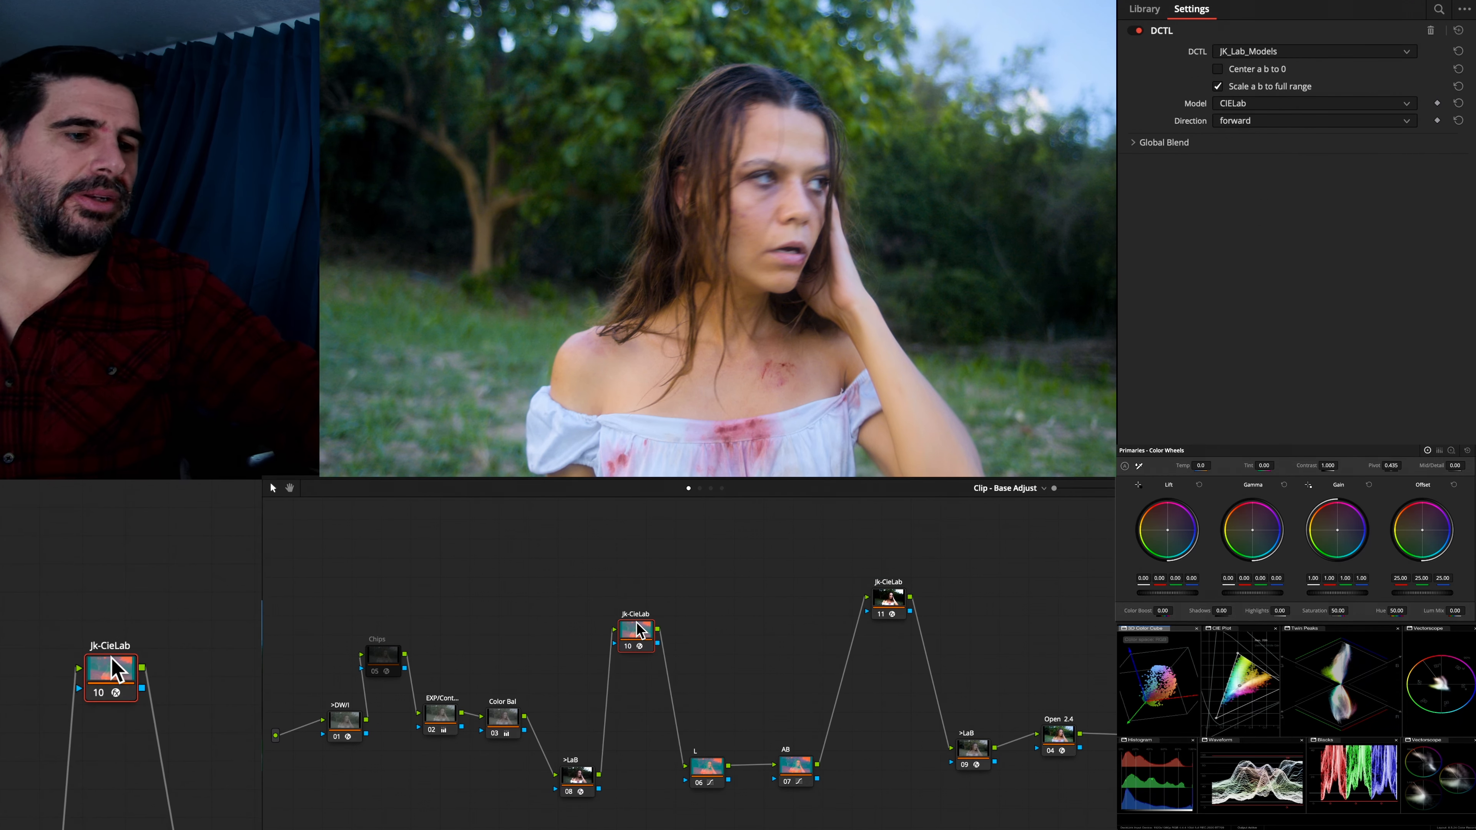
Turn on the reference wipe and step frame by frame to match the clip to the reference still for comparison
key("super+w")
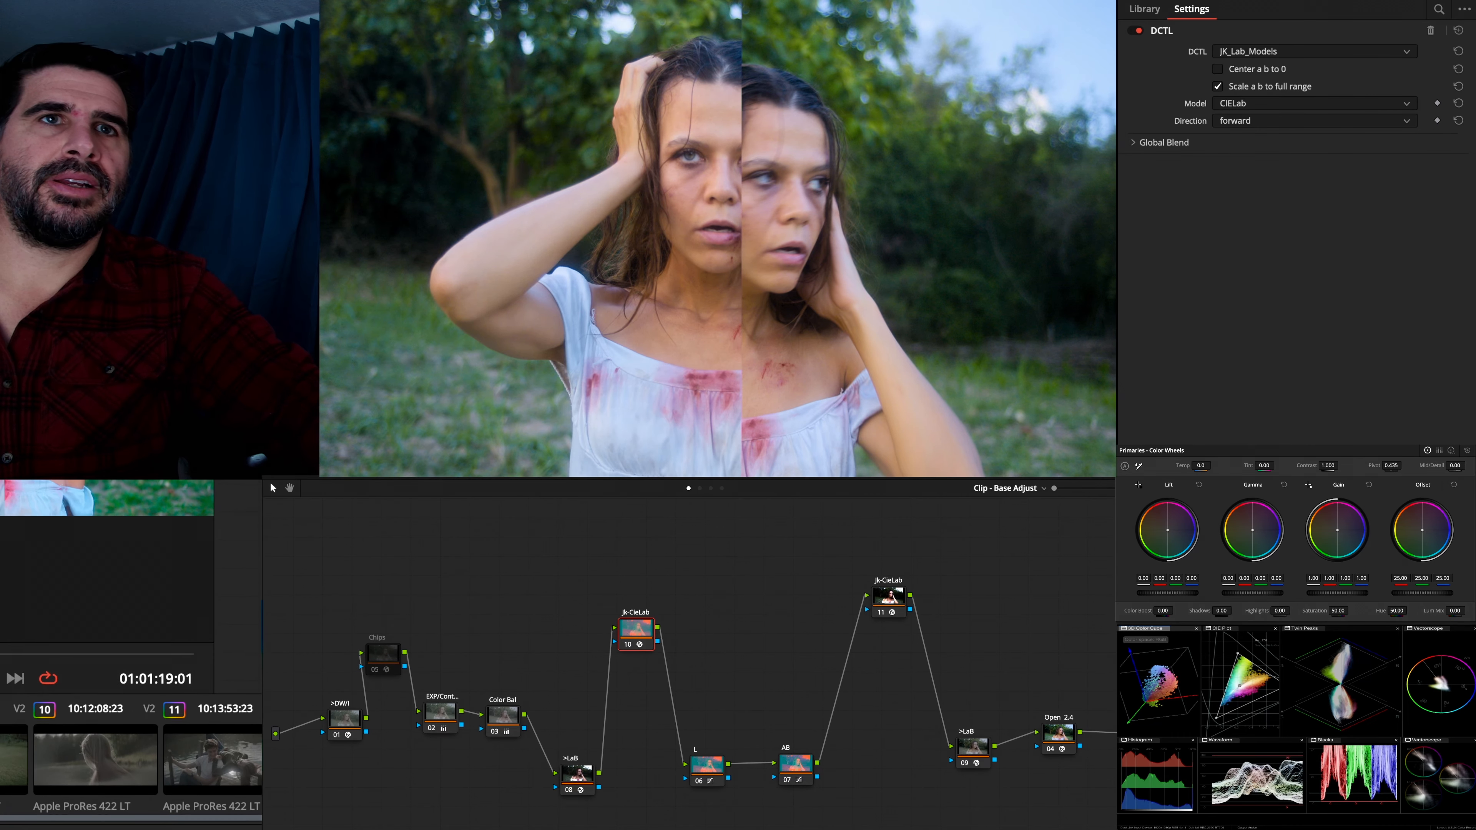
key("Left")
key("Left")
key("Left")
key("Left")
key("Left")
key("Left")
key("Right")
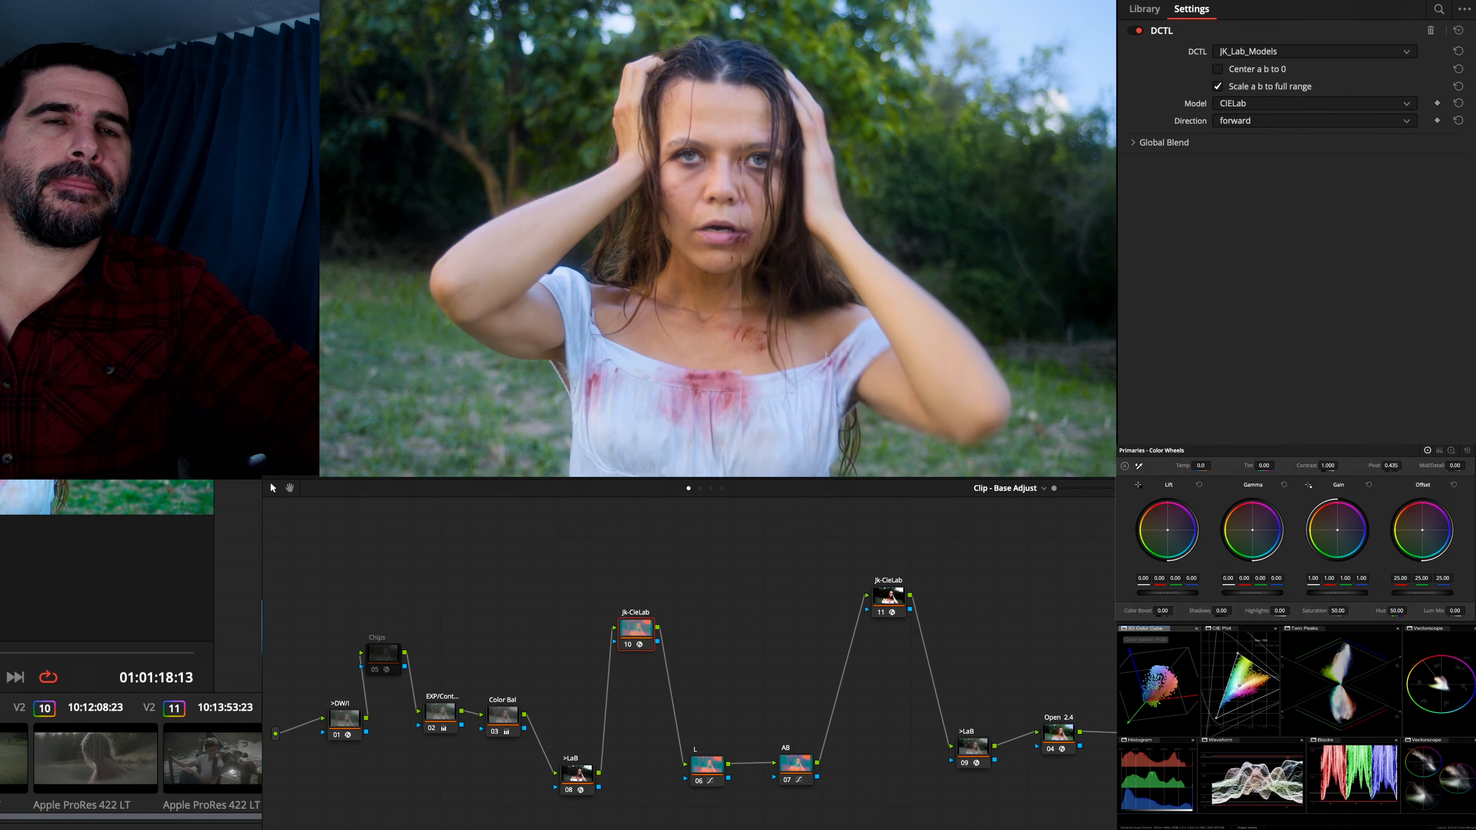
key("Right")
key("Right")
key("Right")
key("Right")
key("Right")
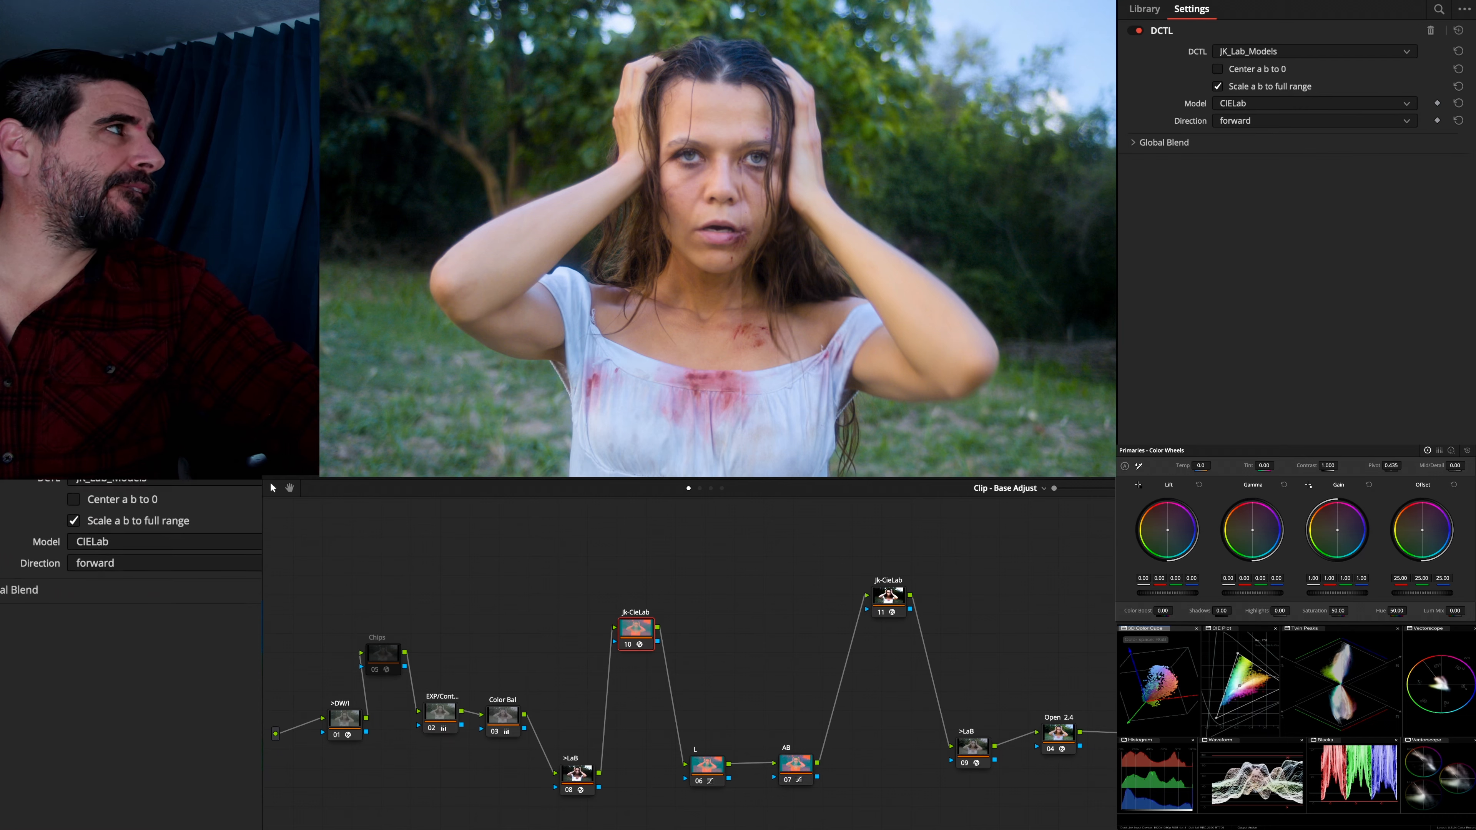
key("Left")
key("Left")
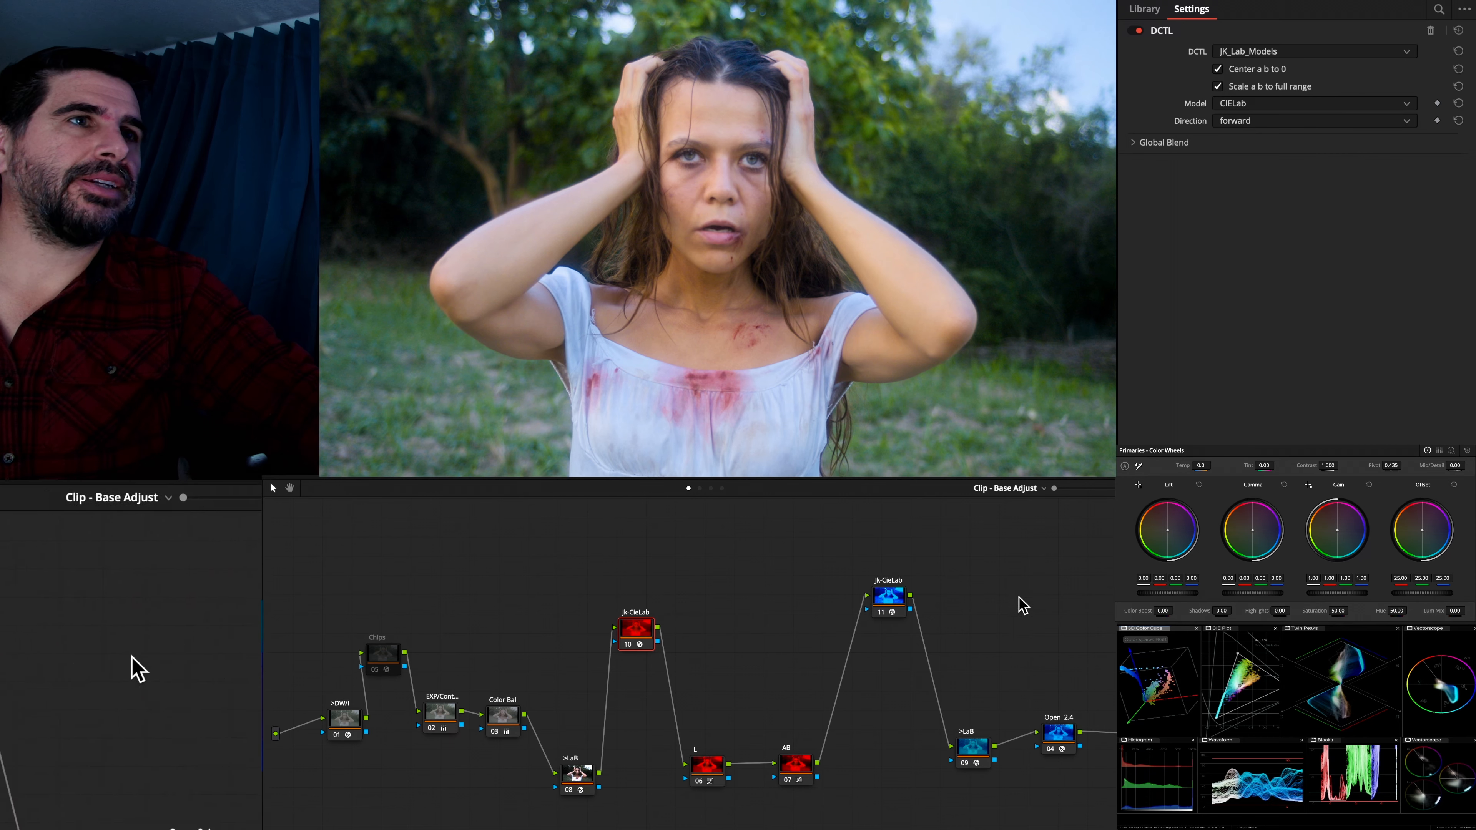
Turn on Center a b to 0 on the inverse Jk-CieLab node, and try the OKLab model on both DCTL nodes against the wipe
left_click(886, 604)
left_click(1217, 84)
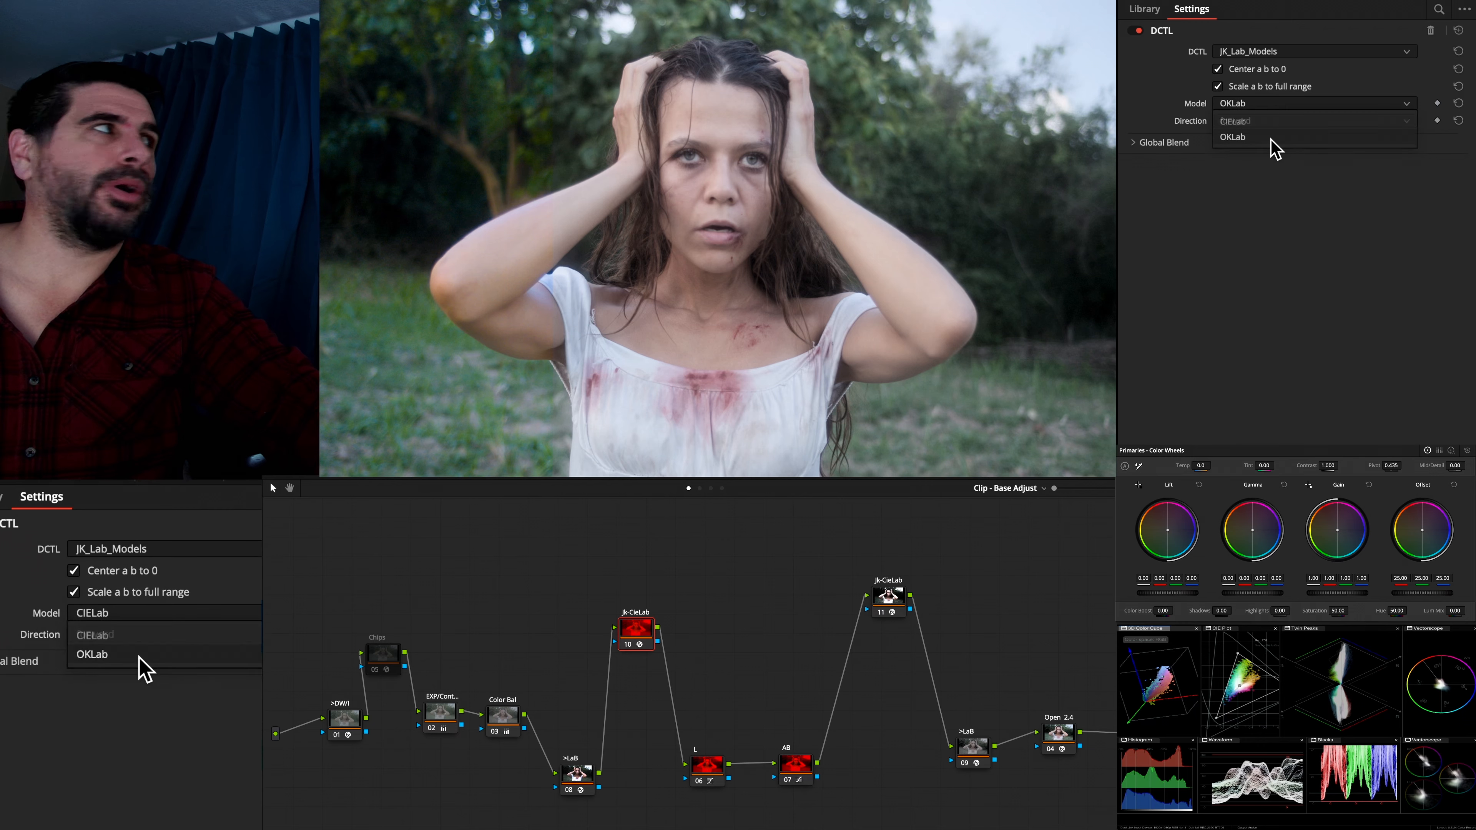
left_click(1272, 139)
left_click(907, 604)
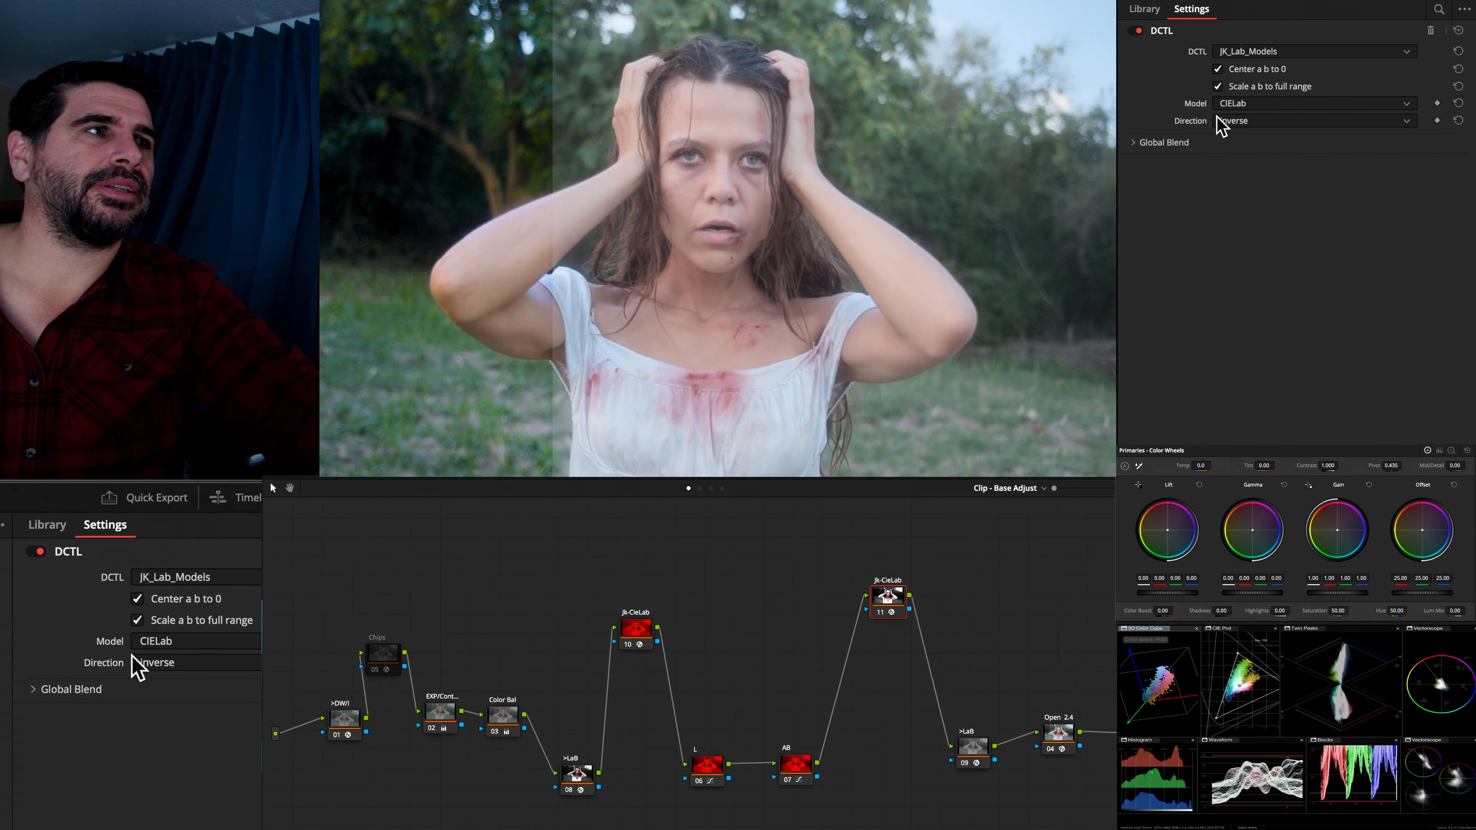
left_click(1237, 137)
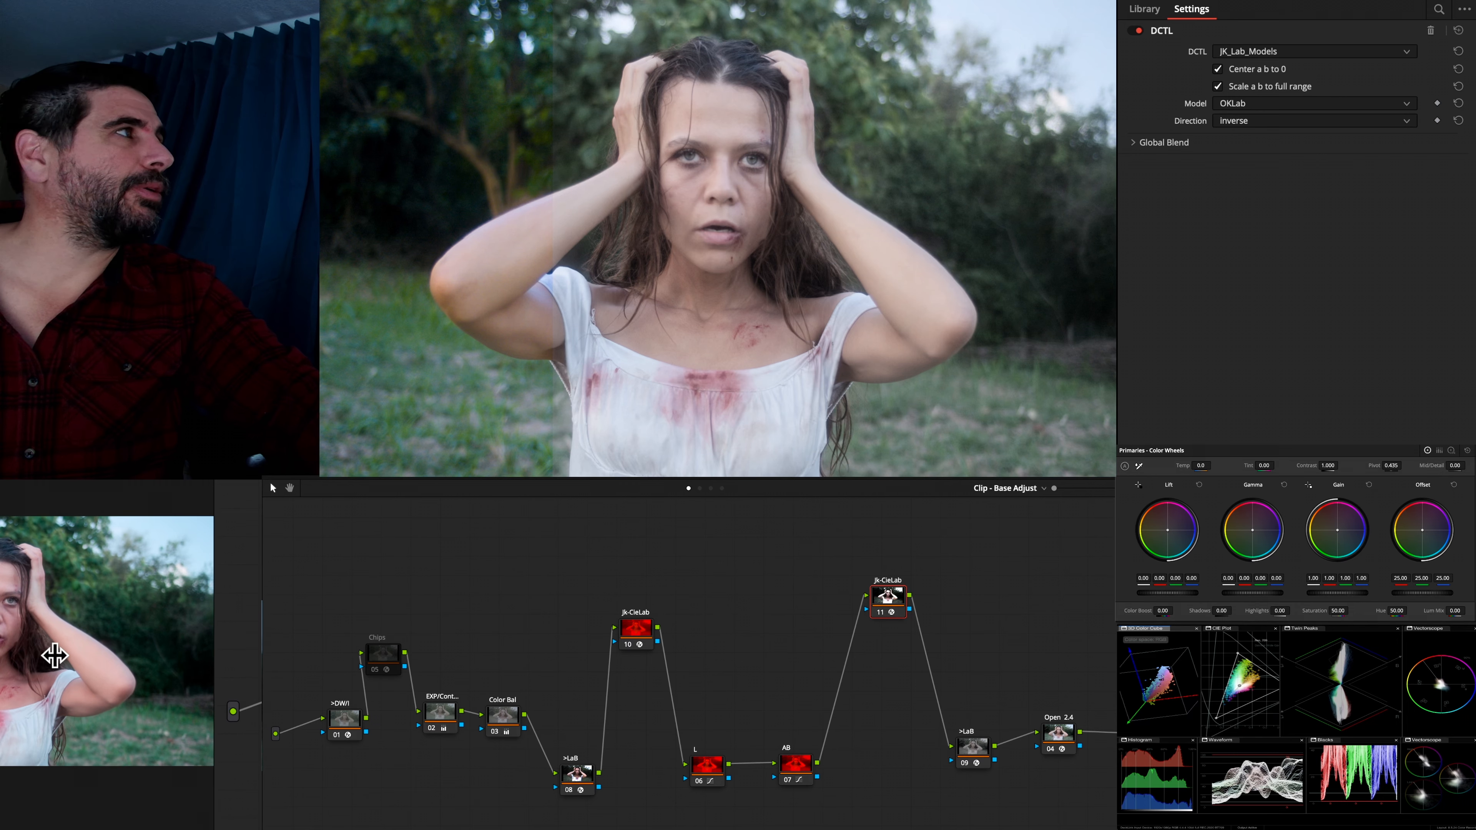
left_click_drag(55, 656, 93, 658)
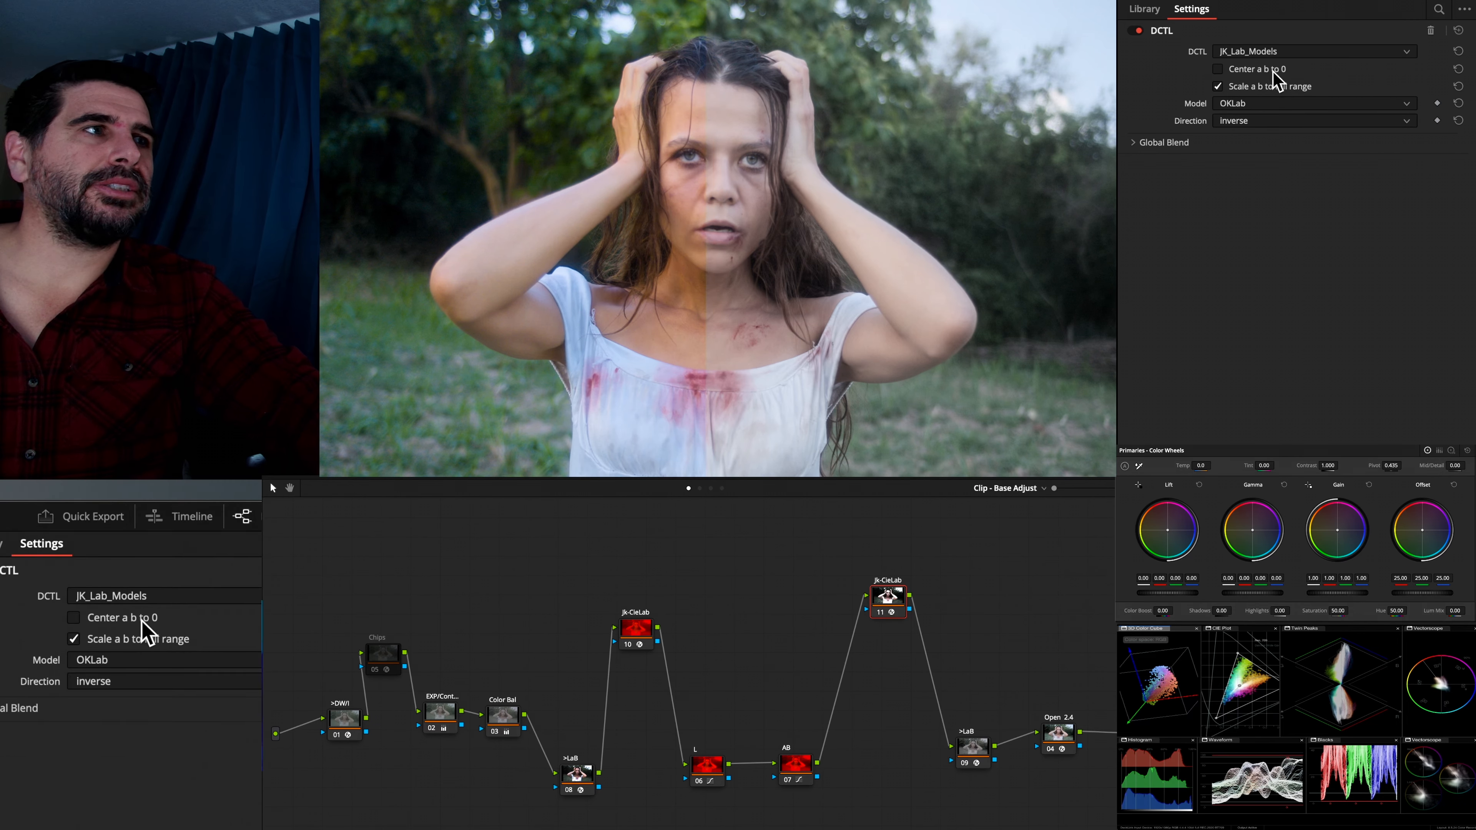
Turn off Center a b to 0 on the forward Jk-CieLab node and return its model to CIELab after comparing it with OKLab
left_click(633, 628)
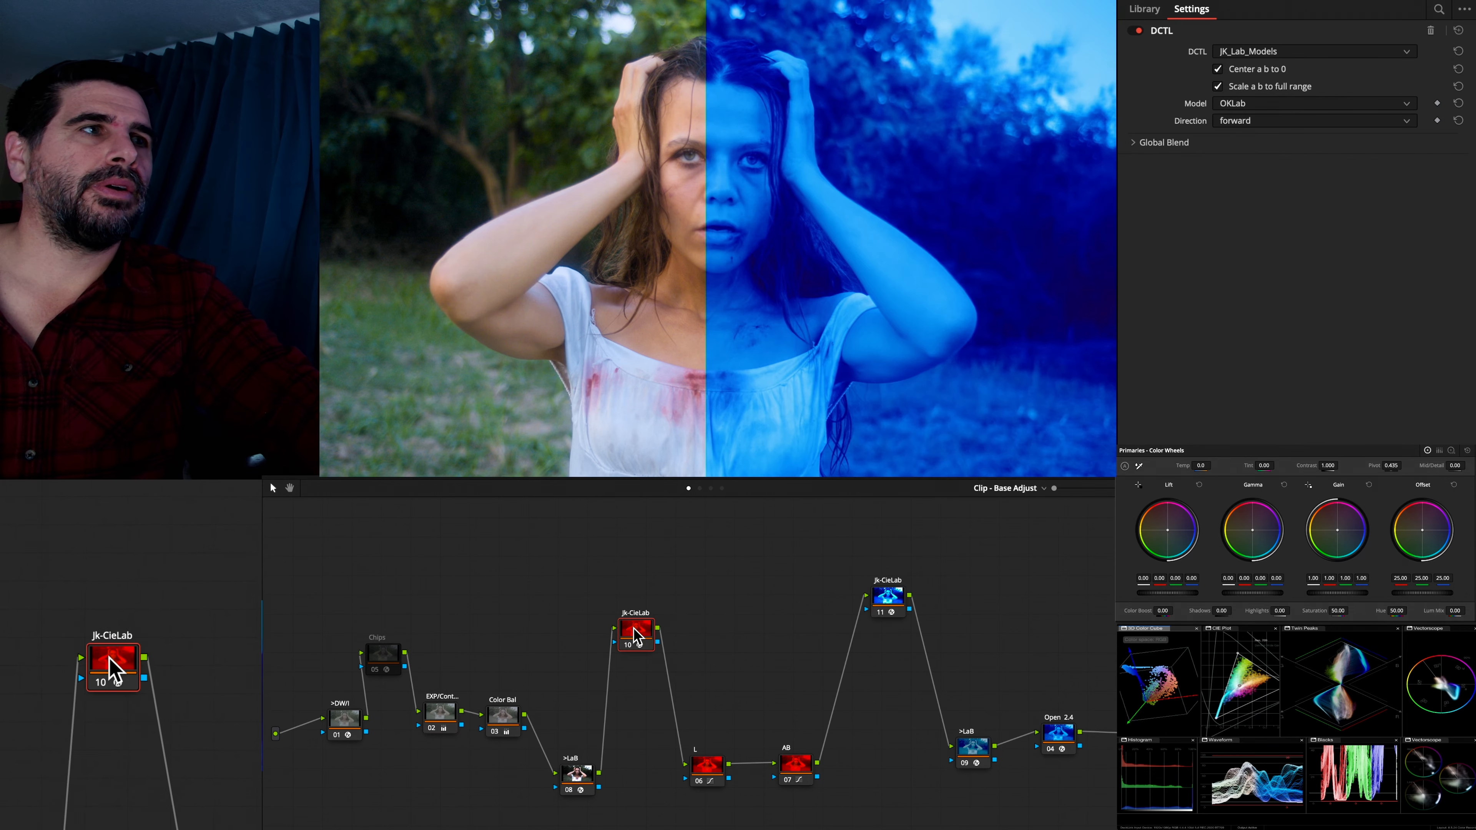
left_click(1249, 75)
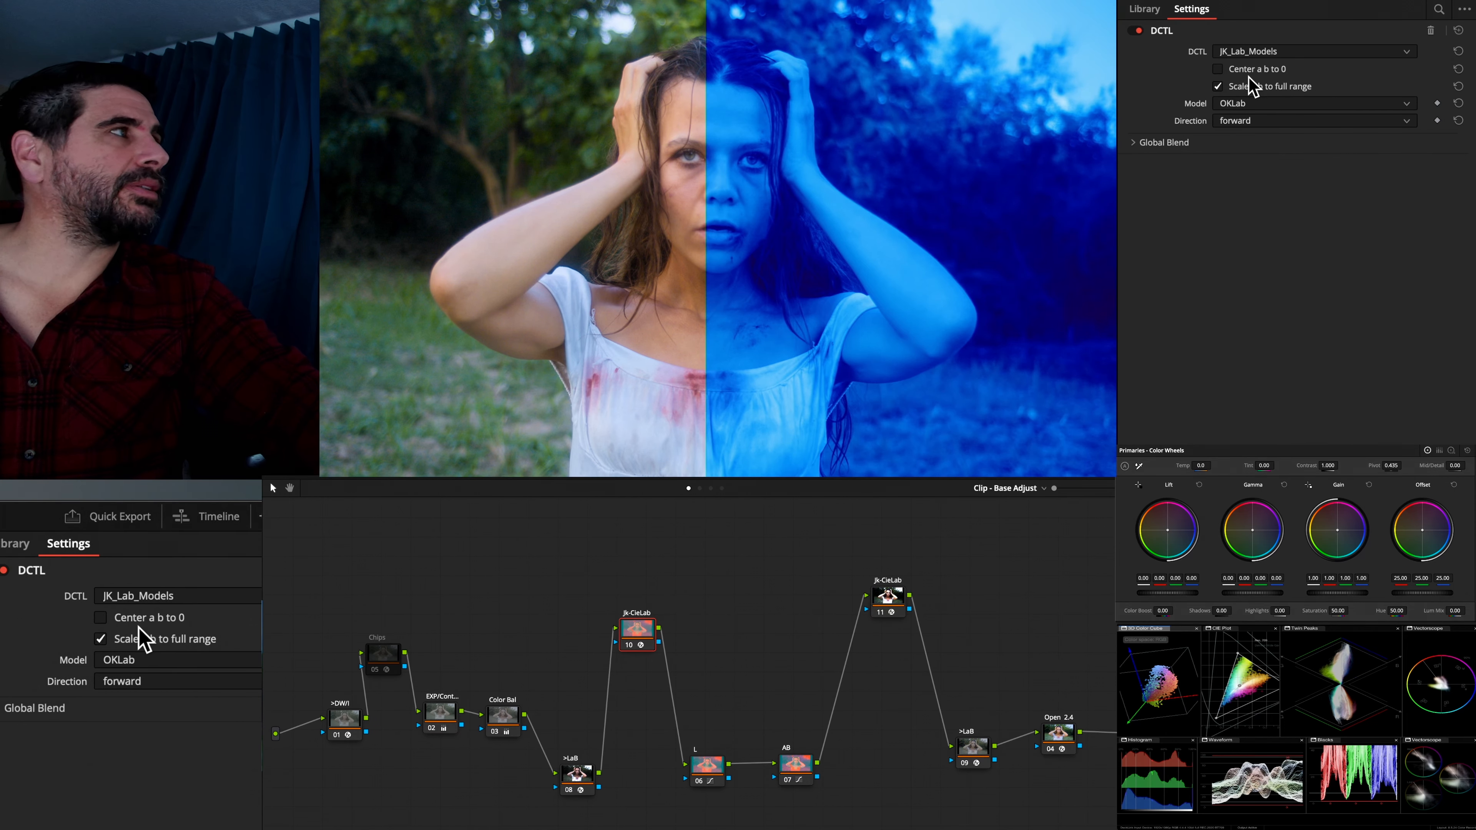
left_click(1242, 104)
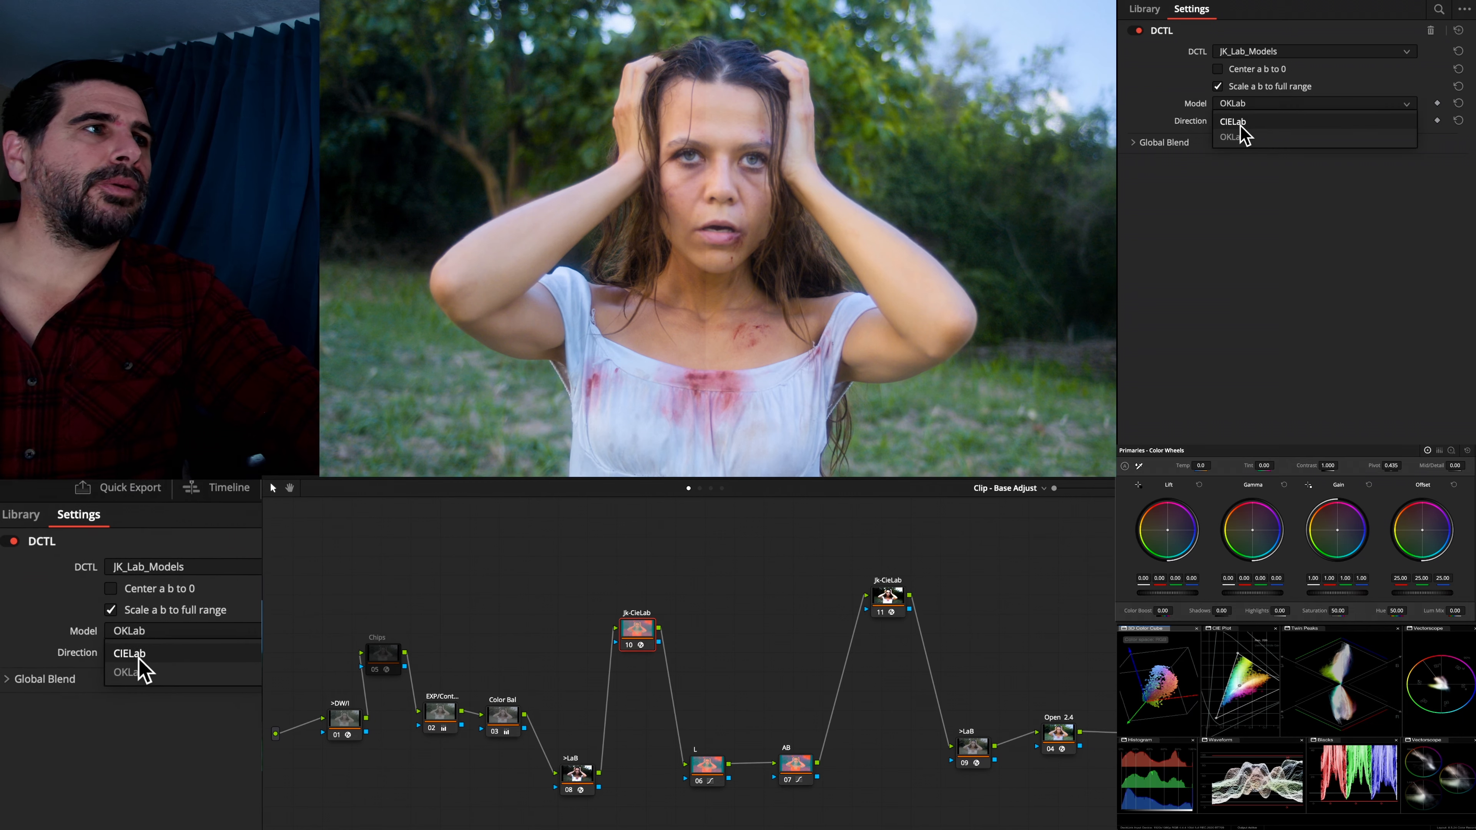
left_click(1236, 122)
left_click(1261, 121)
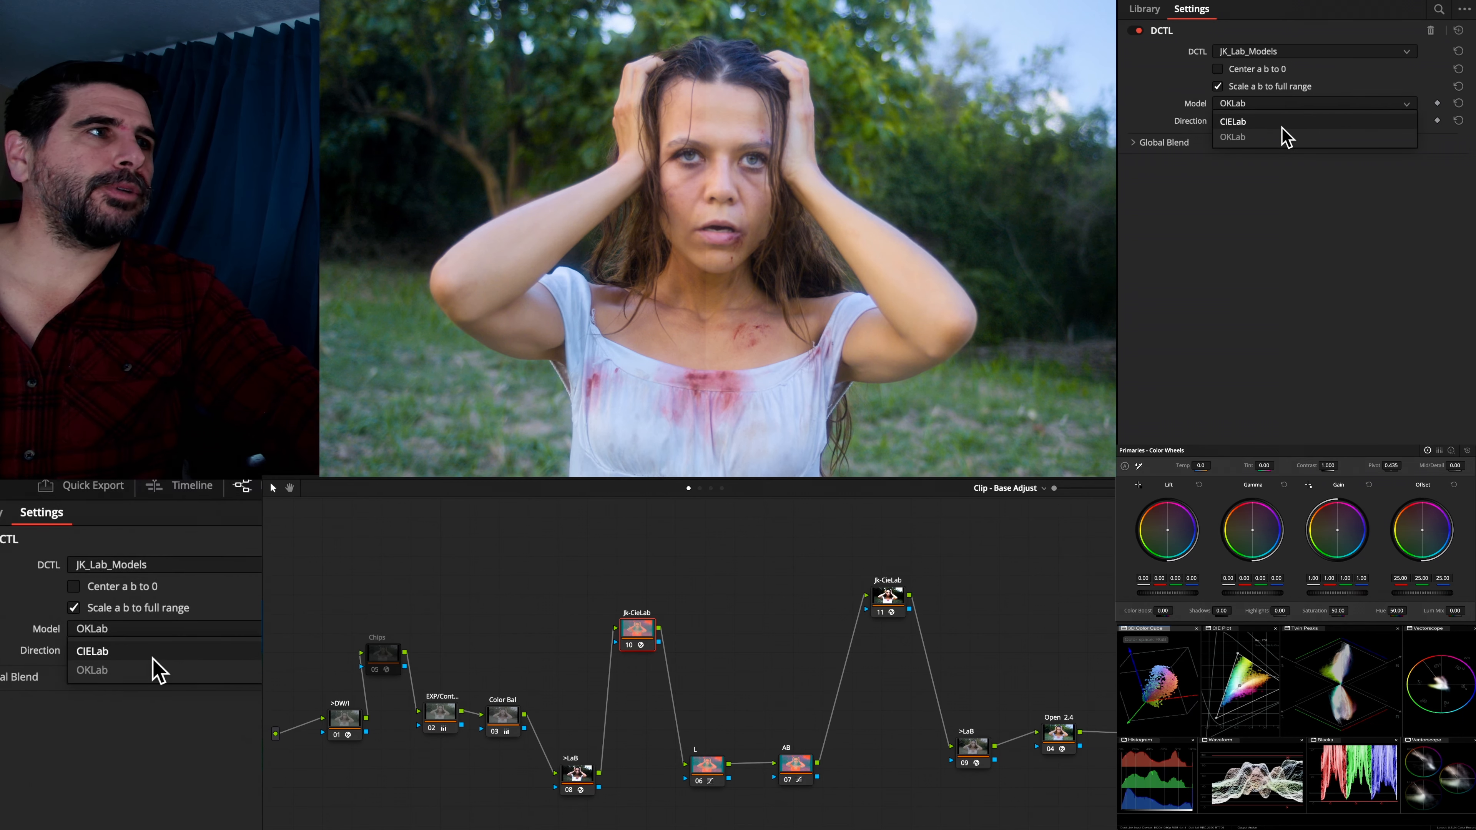
left_click(1260, 137)
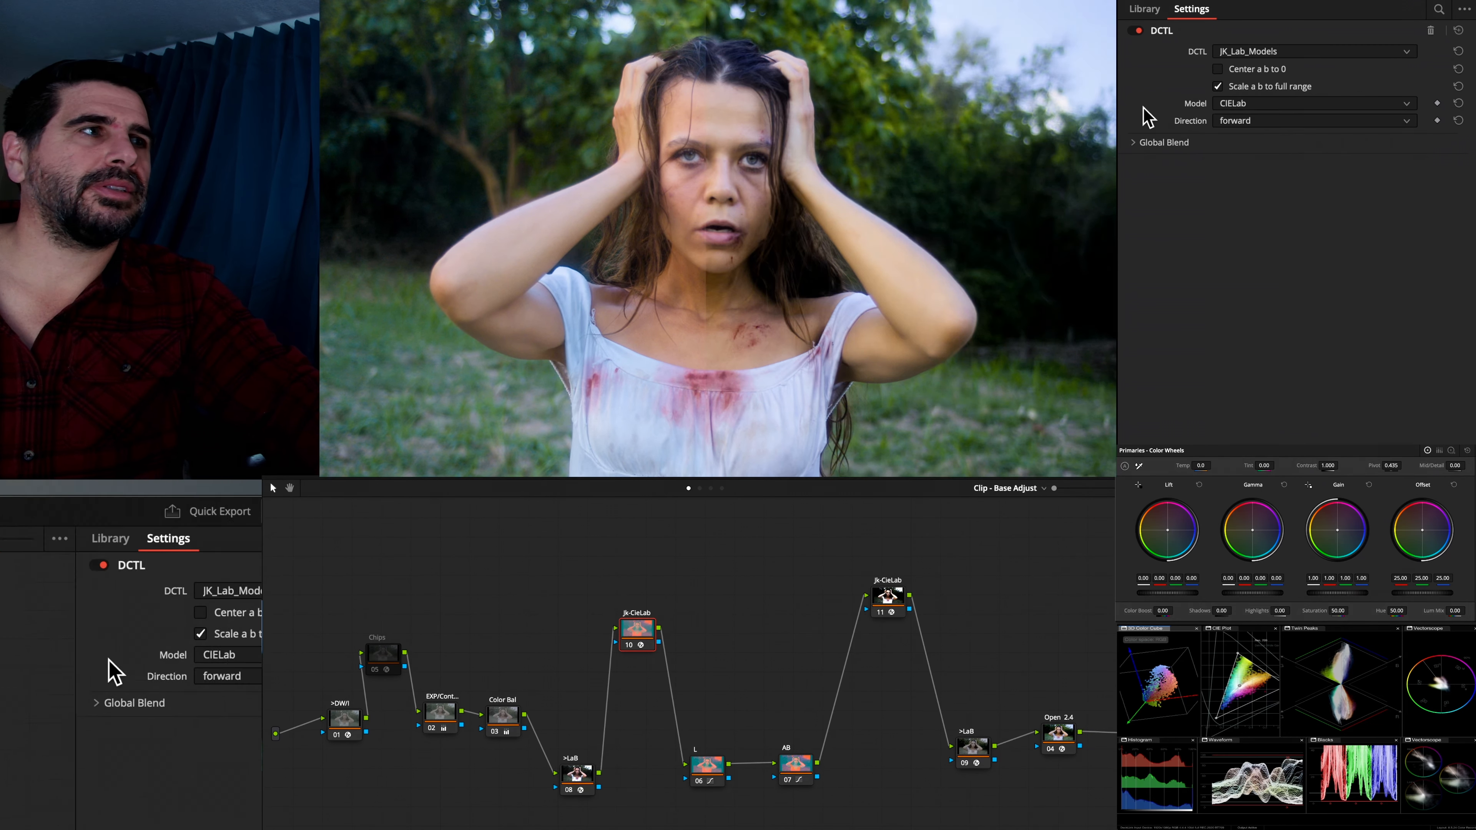
left_click(1242, 104)
left_click(1242, 121)
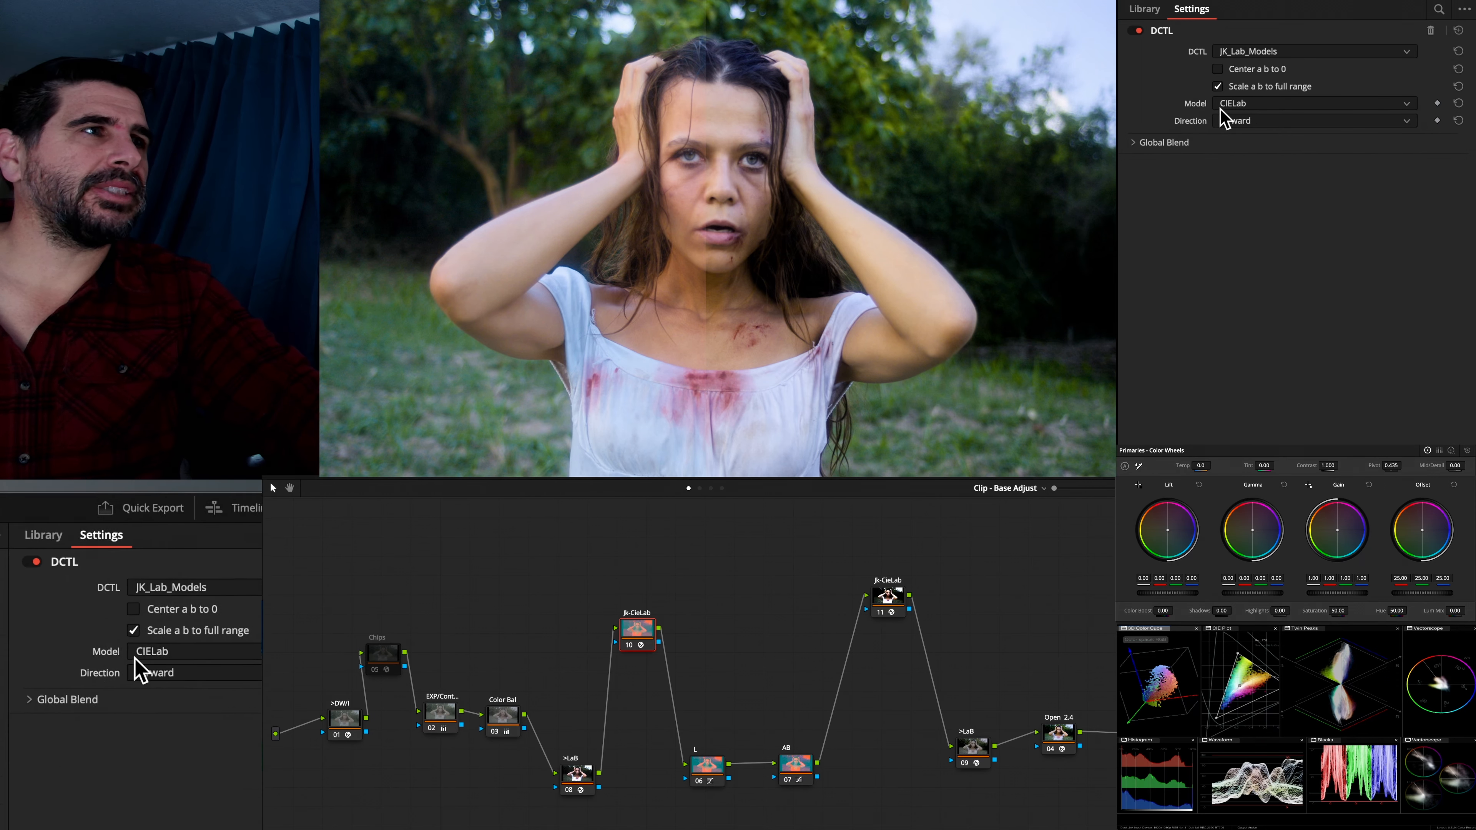
Return the inverse Jk-CieLab node's model to CIELab
left_click(906, 603)
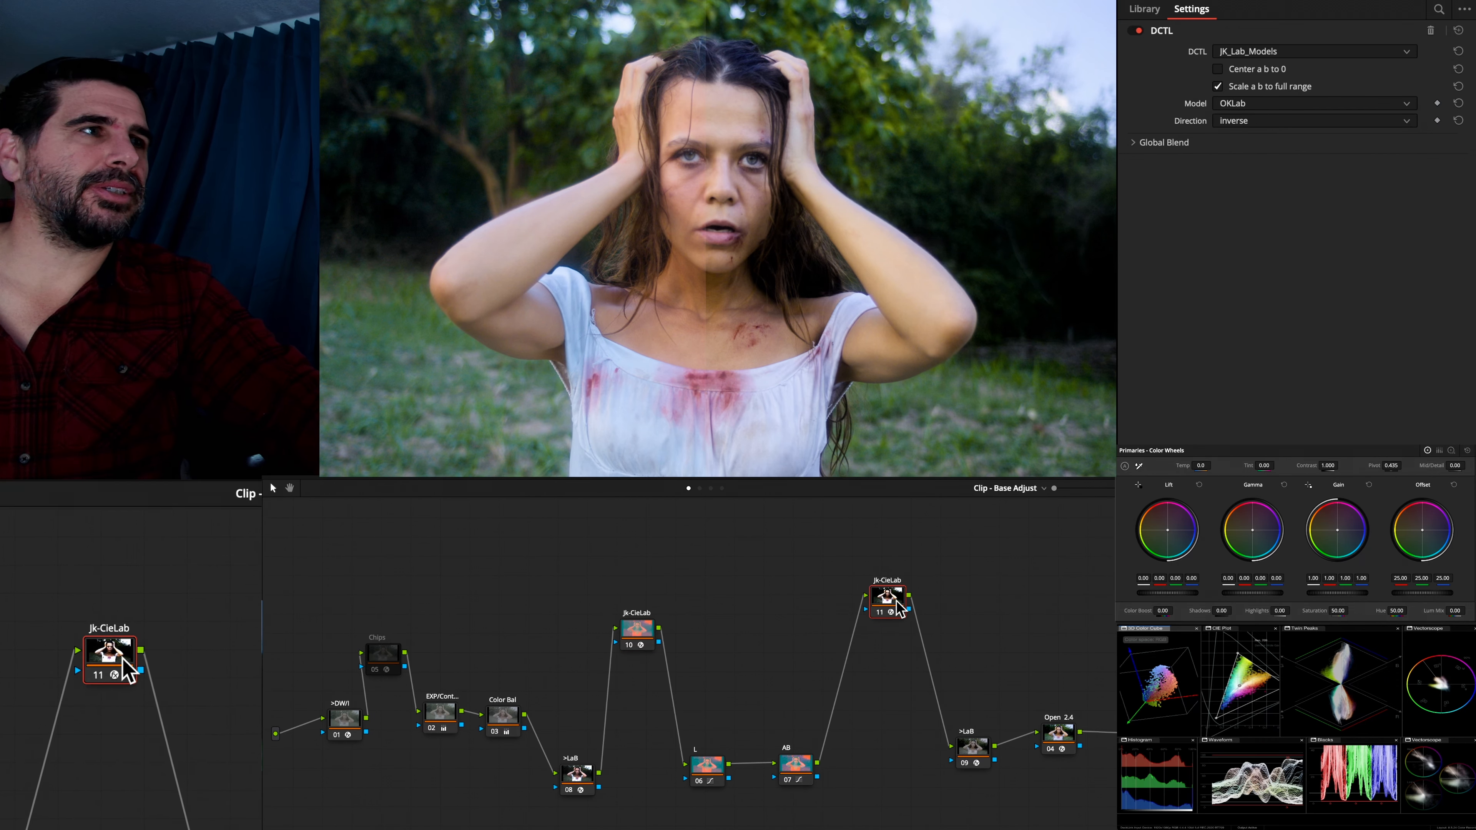
left_click(1292, 105)
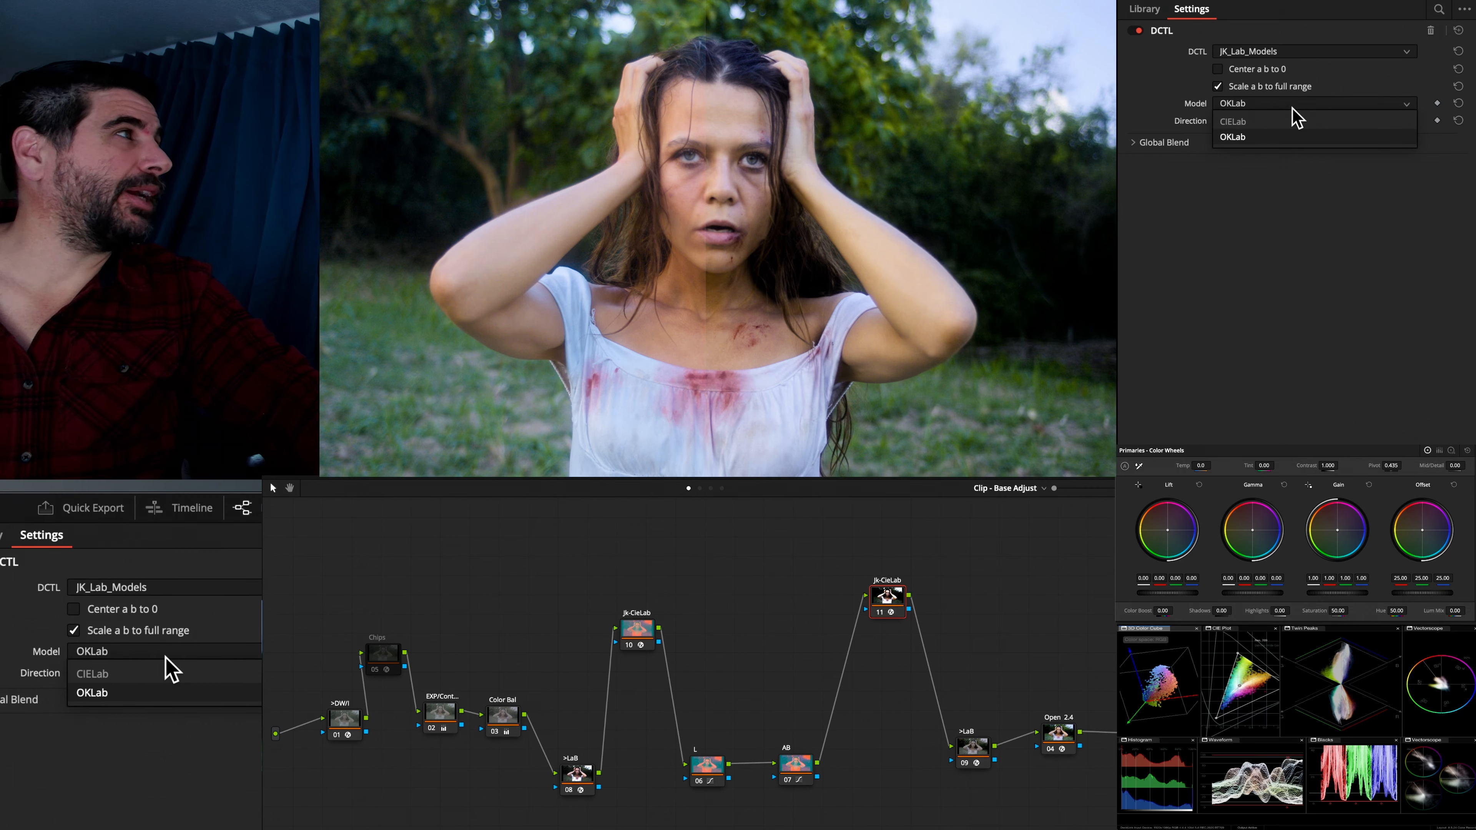
left_click(1288, 120)
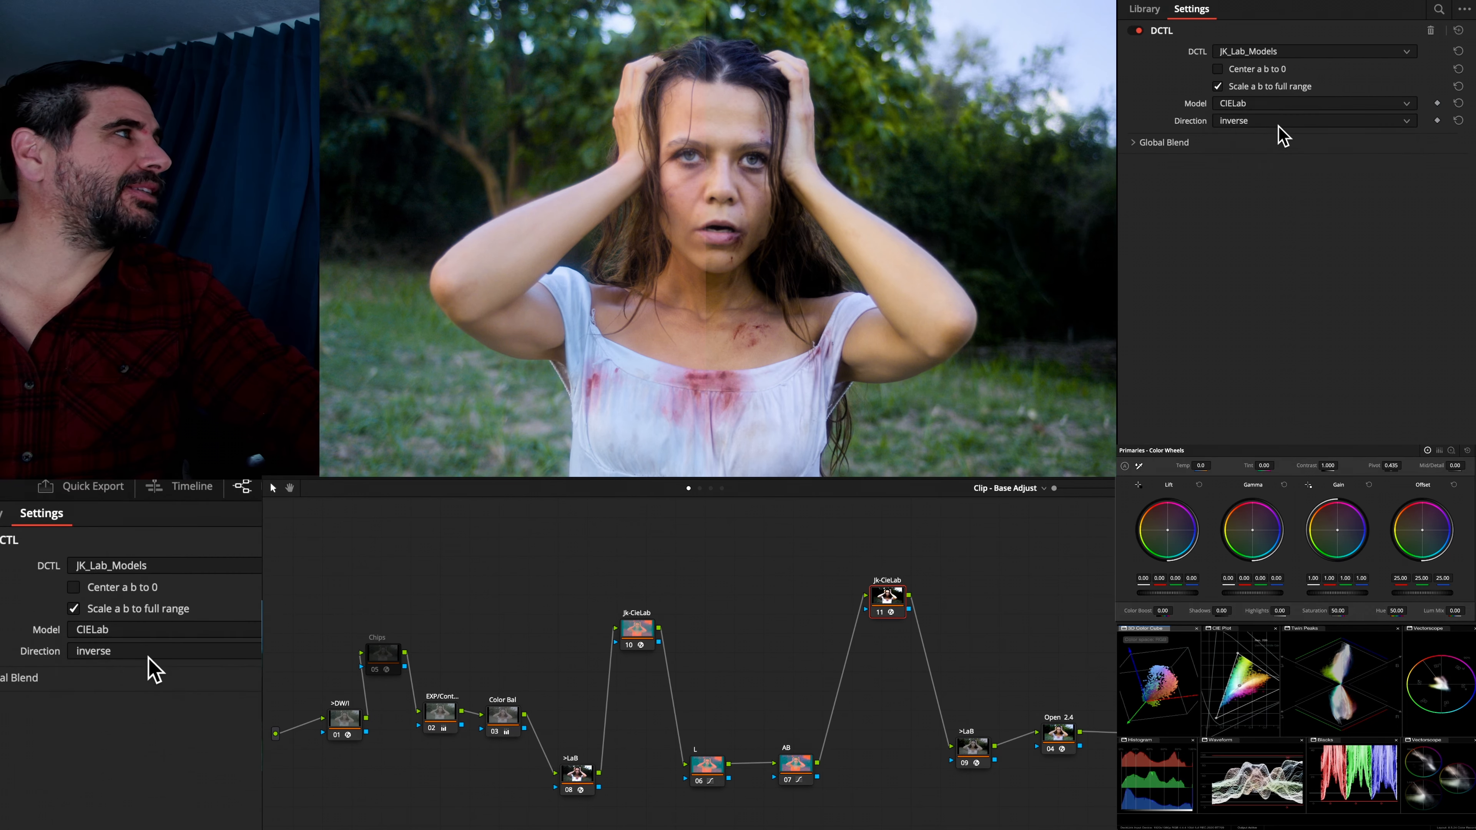
Align the two Jk-CieLab nodes more evenly and raise the first >LaB node slightly
left_click_drag(883, 592, 886, 619)
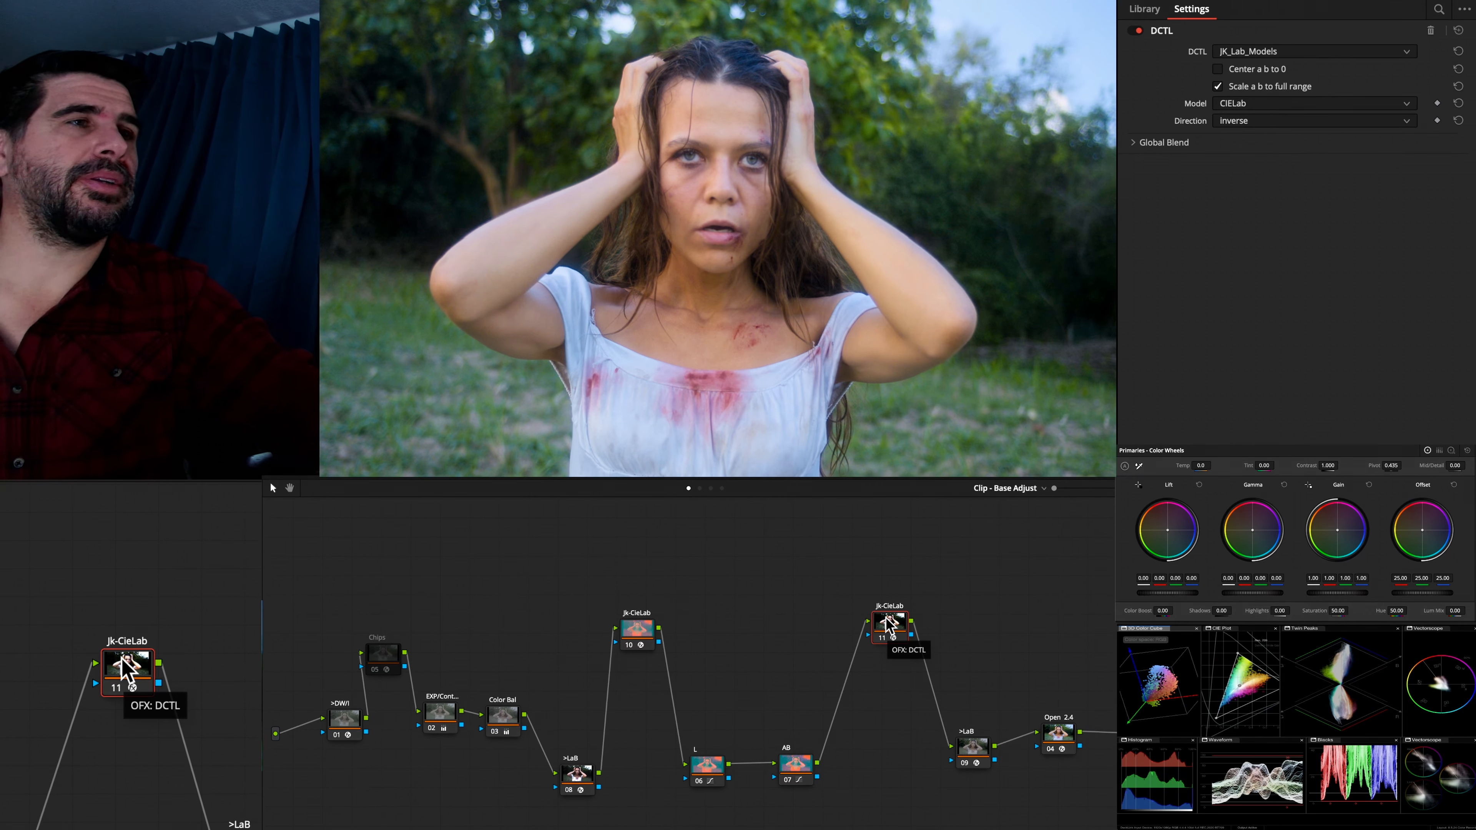
left_click(637, 629)
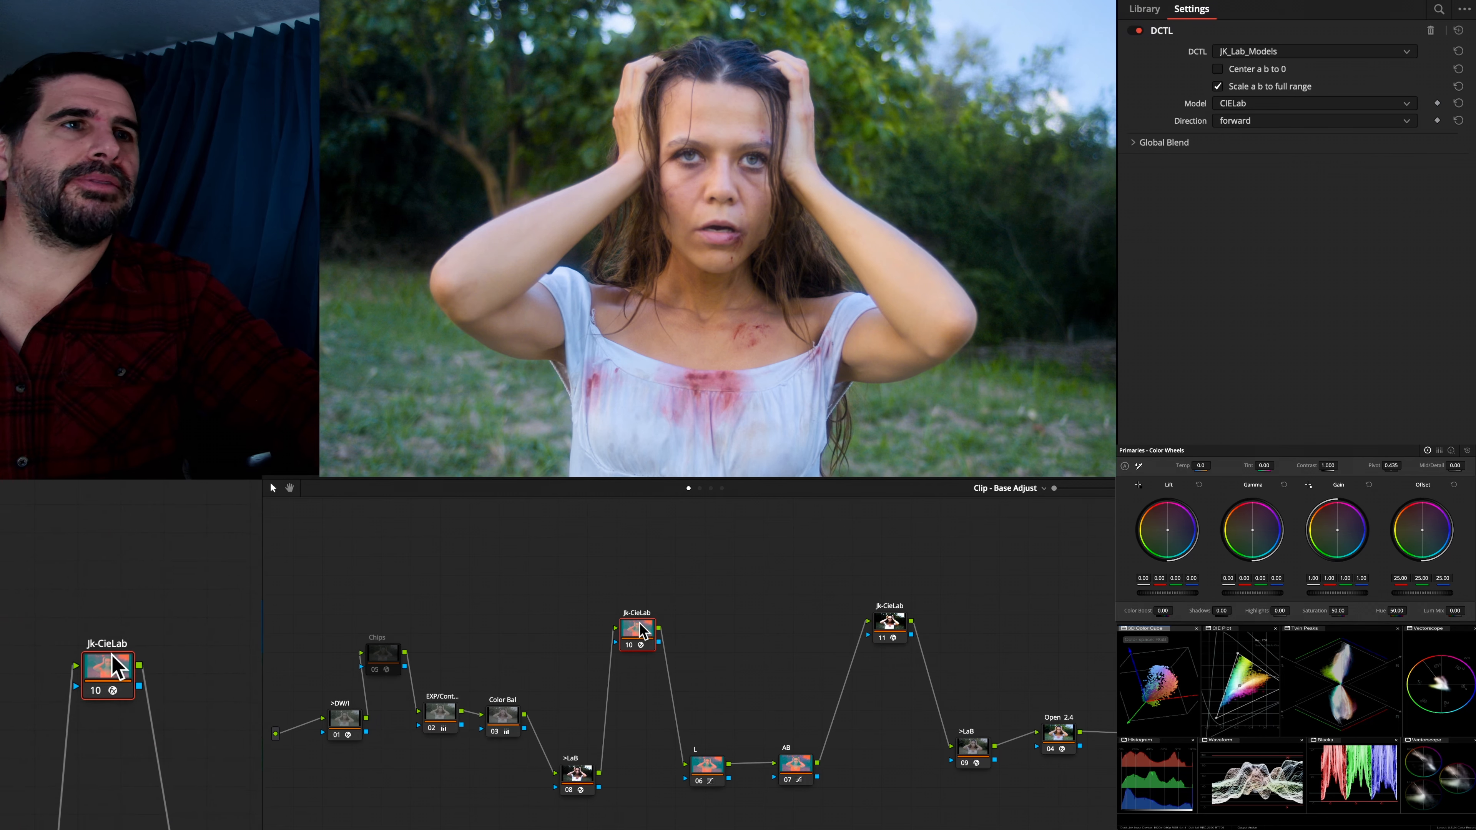
left_click_drag(593, 755, 592, 737)
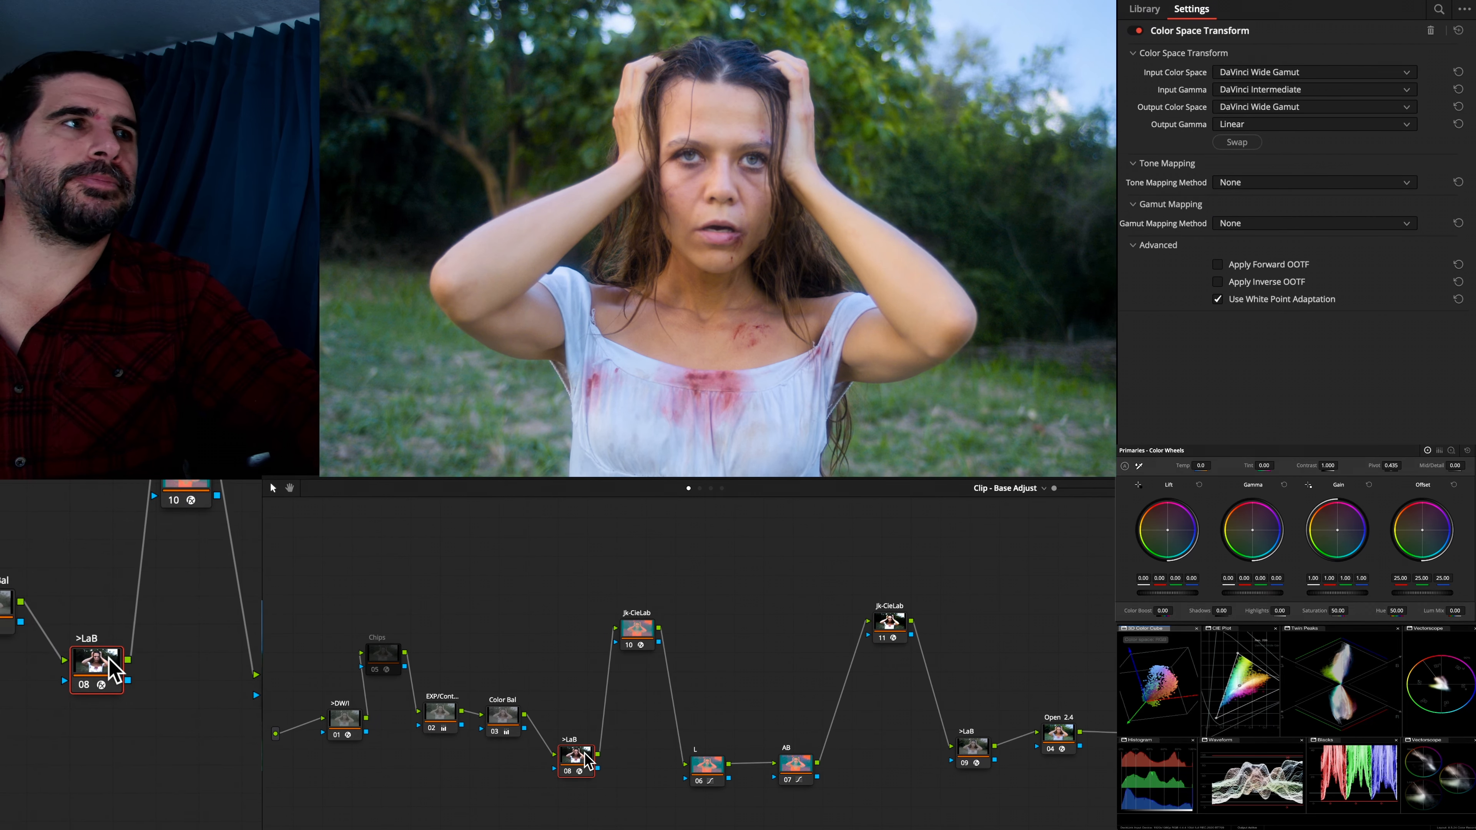
left_click(644, 636)
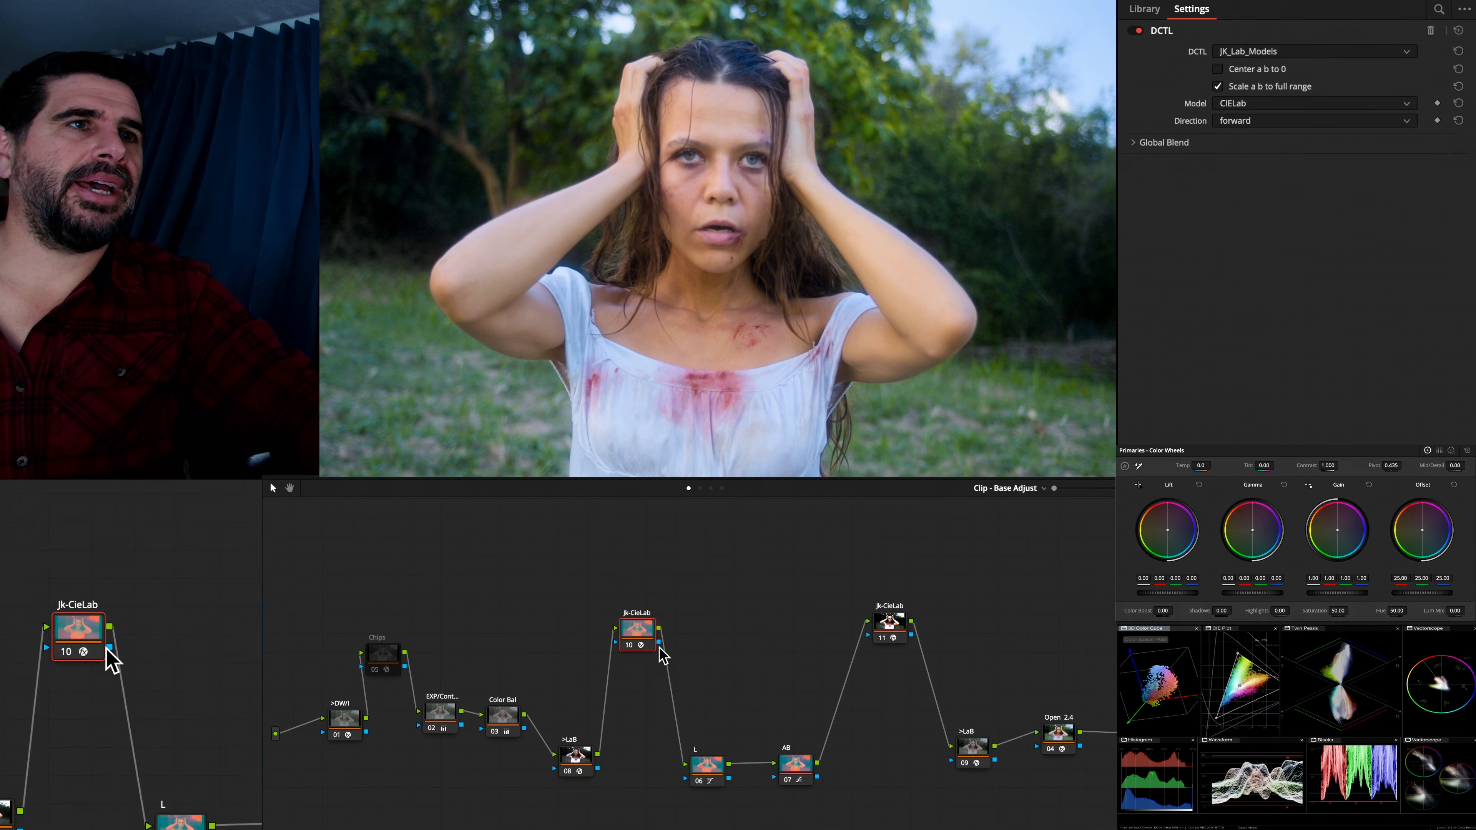
left_click_drag(643, 636, 652, 637)
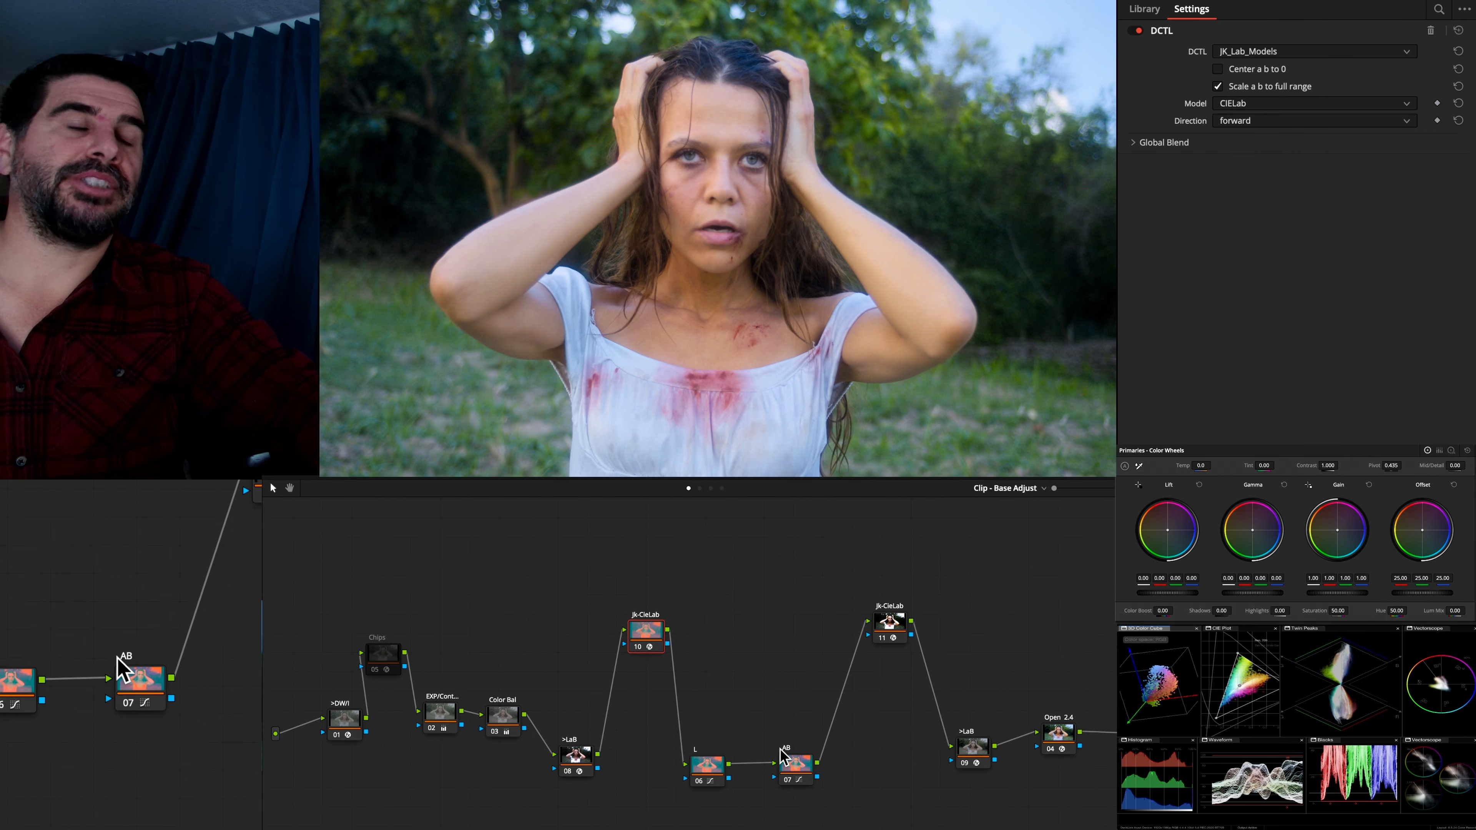
Raise the forward and inverse Jk-CieLab nodes slightly above the L and AB nodes in the node graph
left_click(796, 745)
left_click_drag(785, 710, 724, 781)
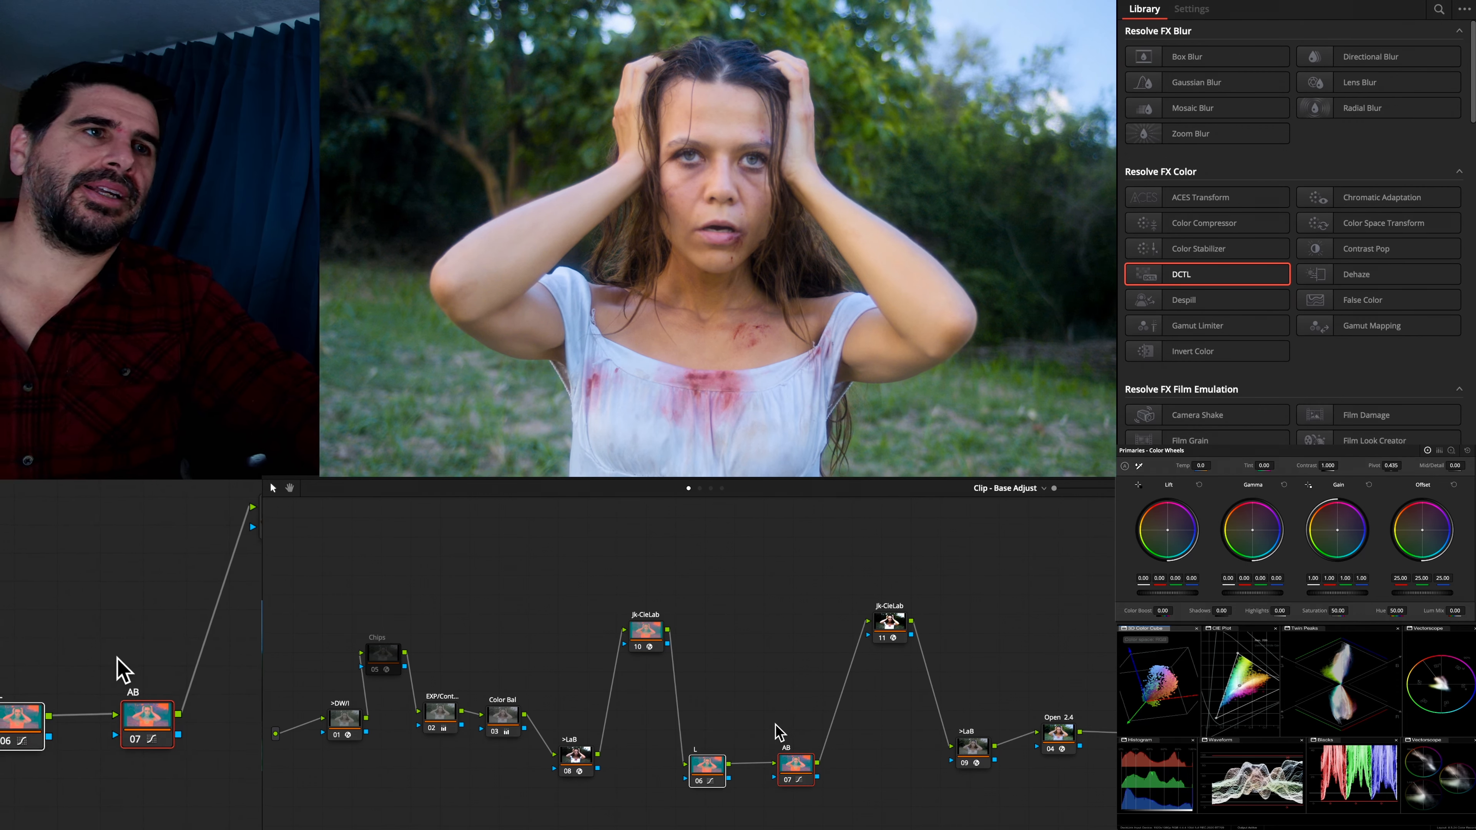
left_click_drag(658, 634, 659, 617)
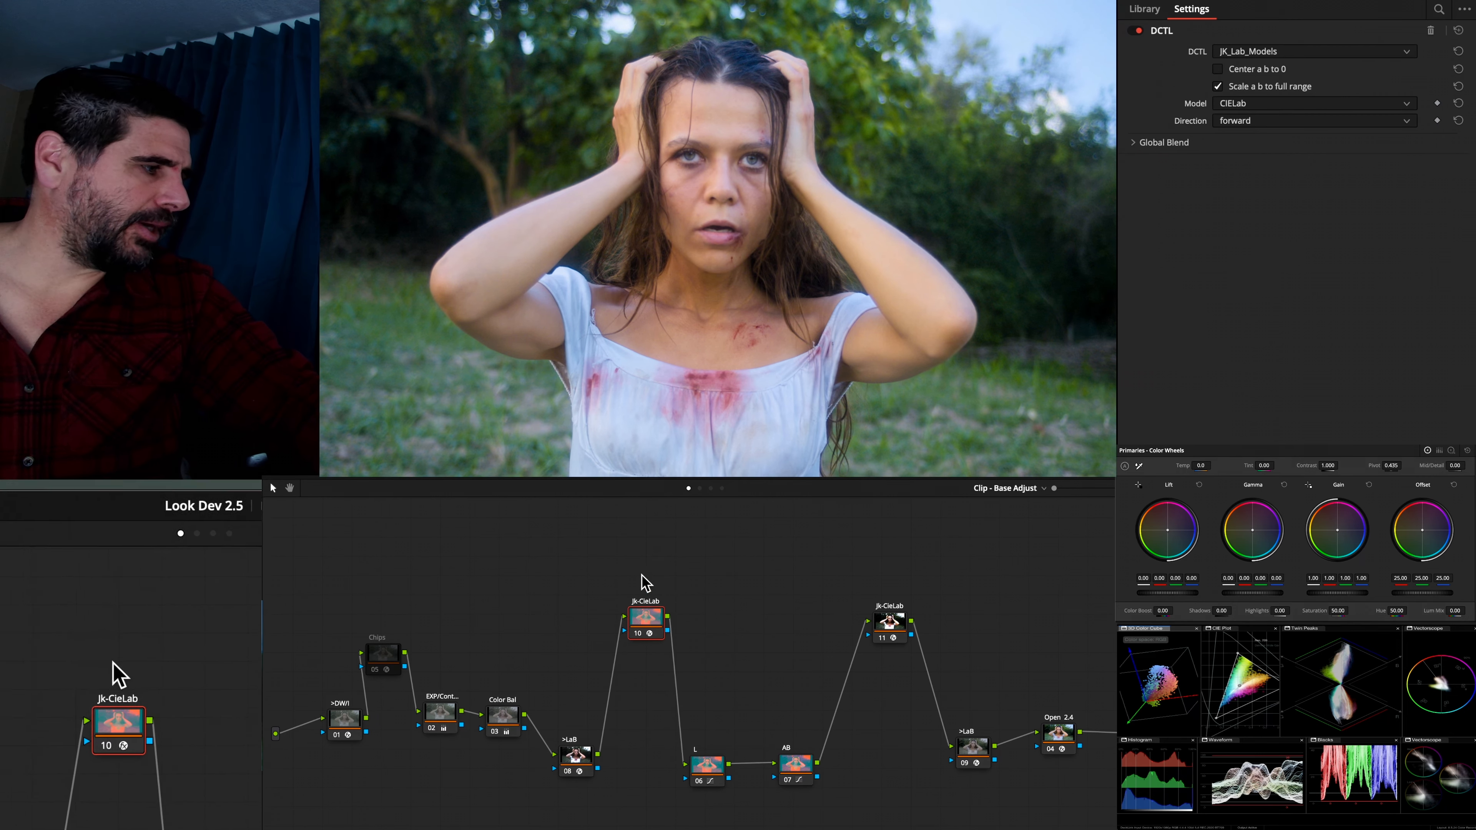
left_click_drag(889, 625, 878, 616)
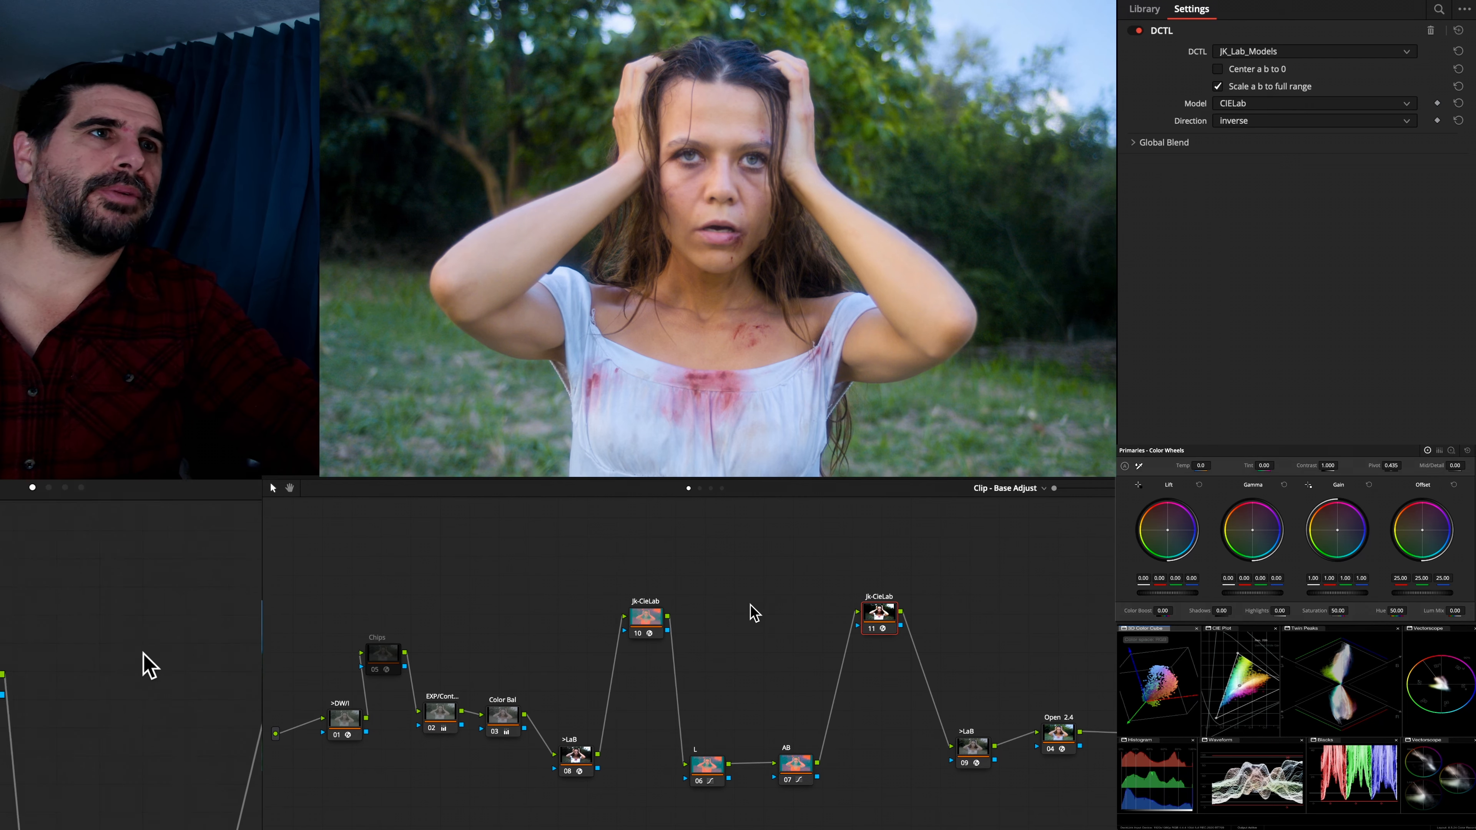
Set the model to OKLab on both the forward and the inverse Jk-CieLab nodes
left_click(645, 617)
left_click(1268, 103)
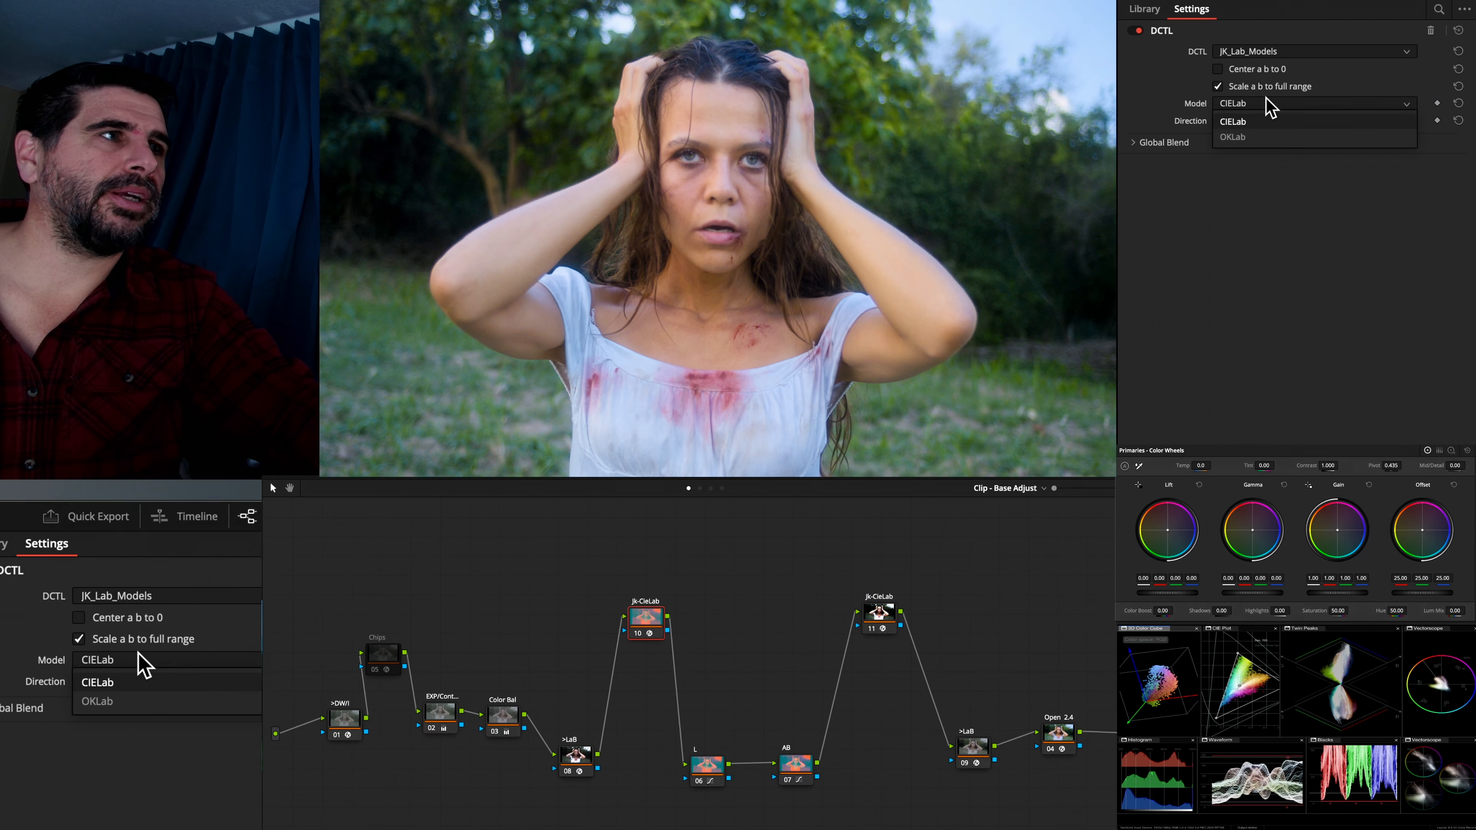
left_click(1268, 140)
left_click(885, 617)
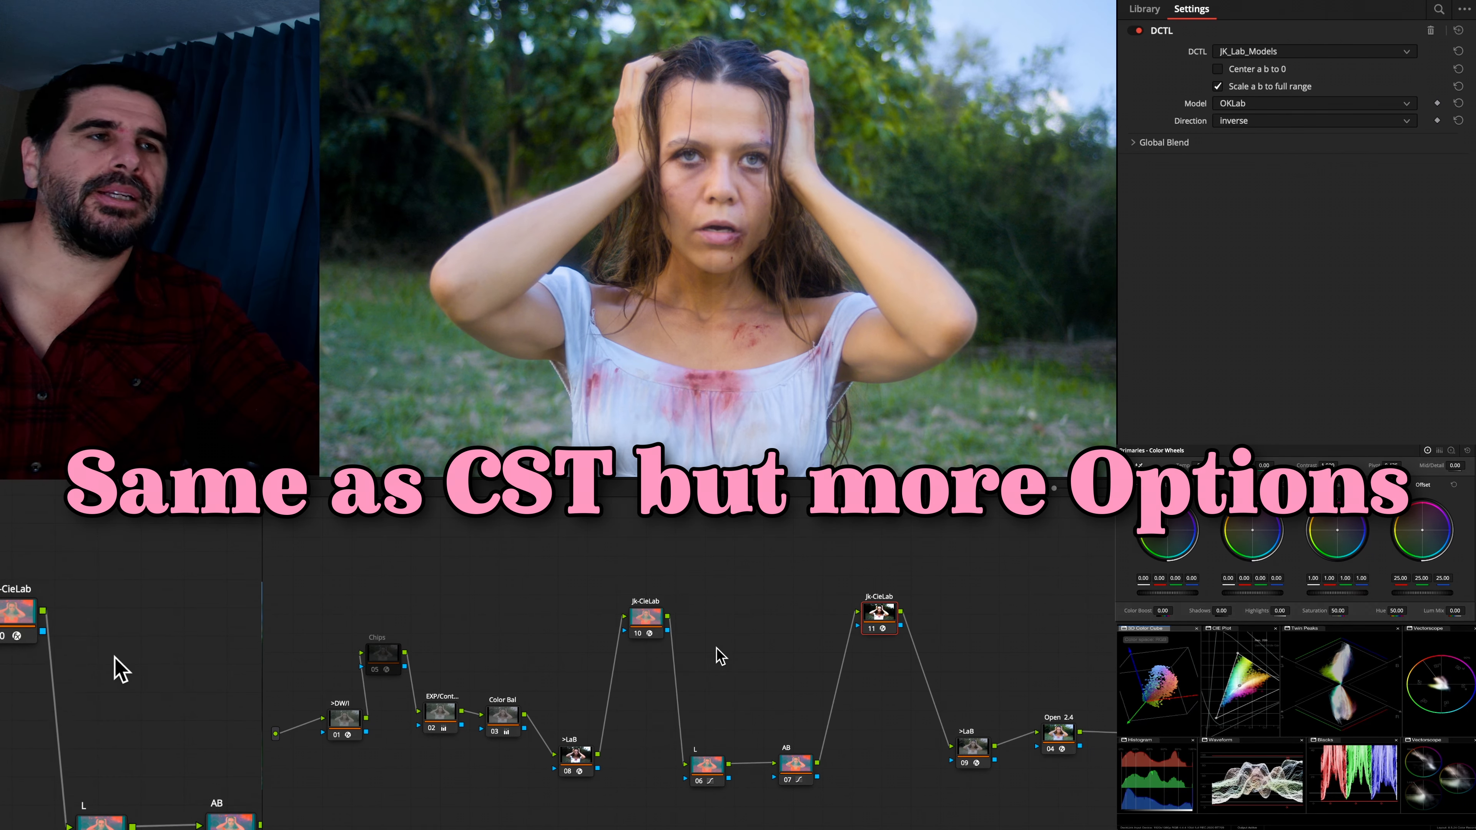
Lower both Jk-CieLab nodes, placing the inverse one between AB and the second >LaB node
left_click_drag(646, 618, 626, 613)
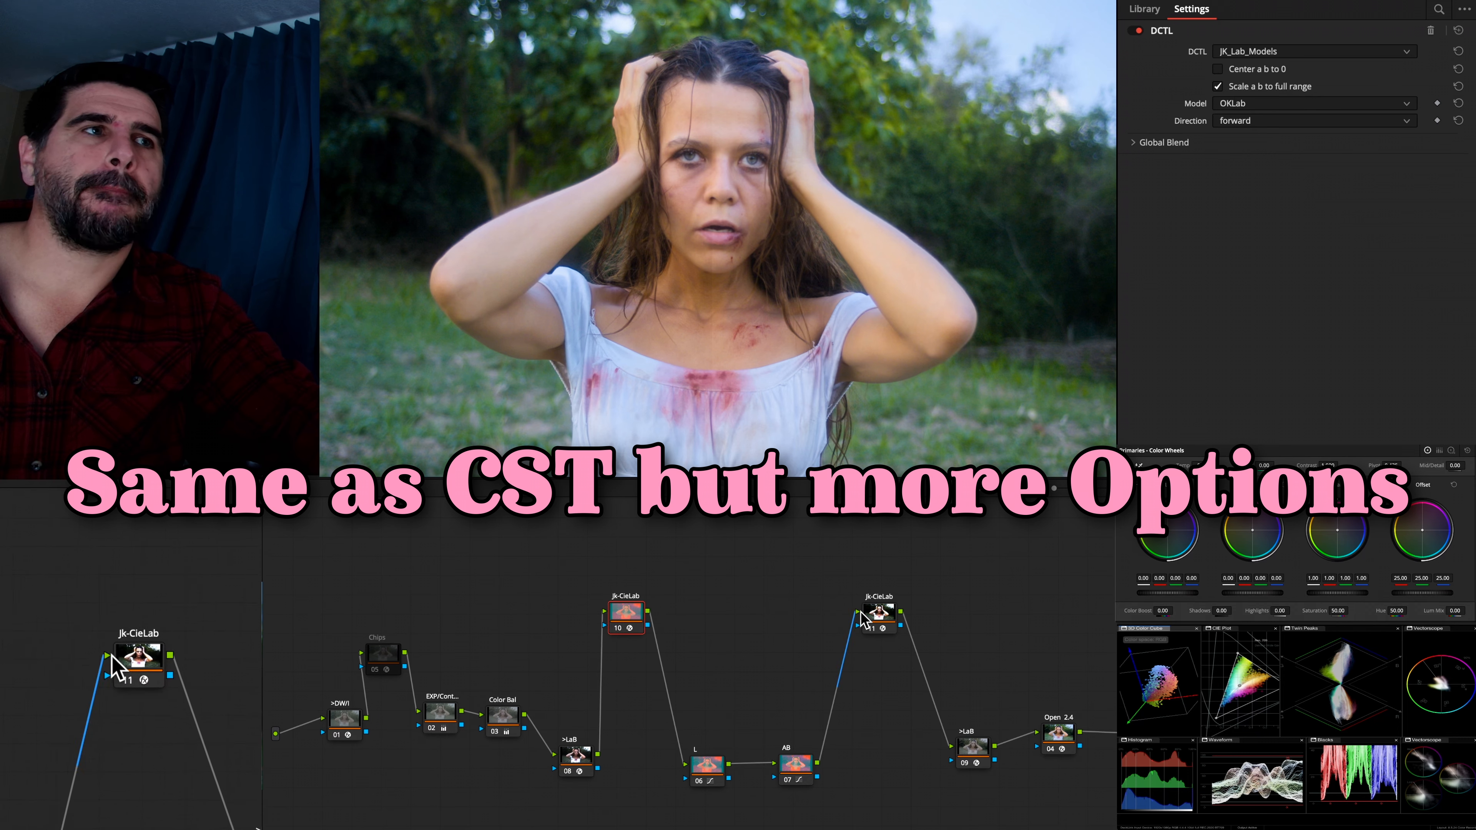
left_click_drag(878, 611, 886, 710)
left_click_drag(626, 612, 630, 654)
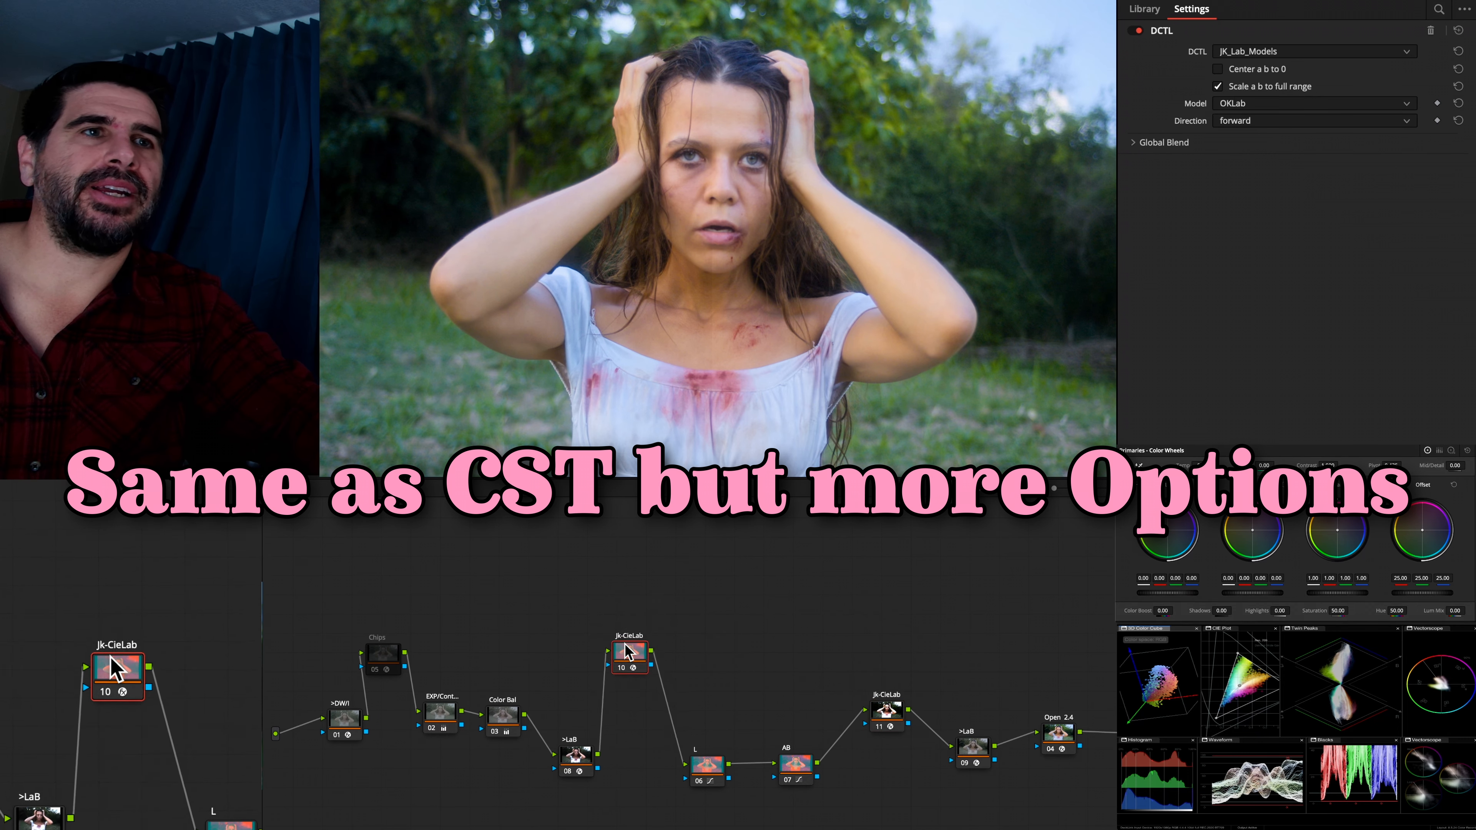
Clear the curve adjustments from the L and AB nodes and turn off the wipe comparison
left_click(692, 766)
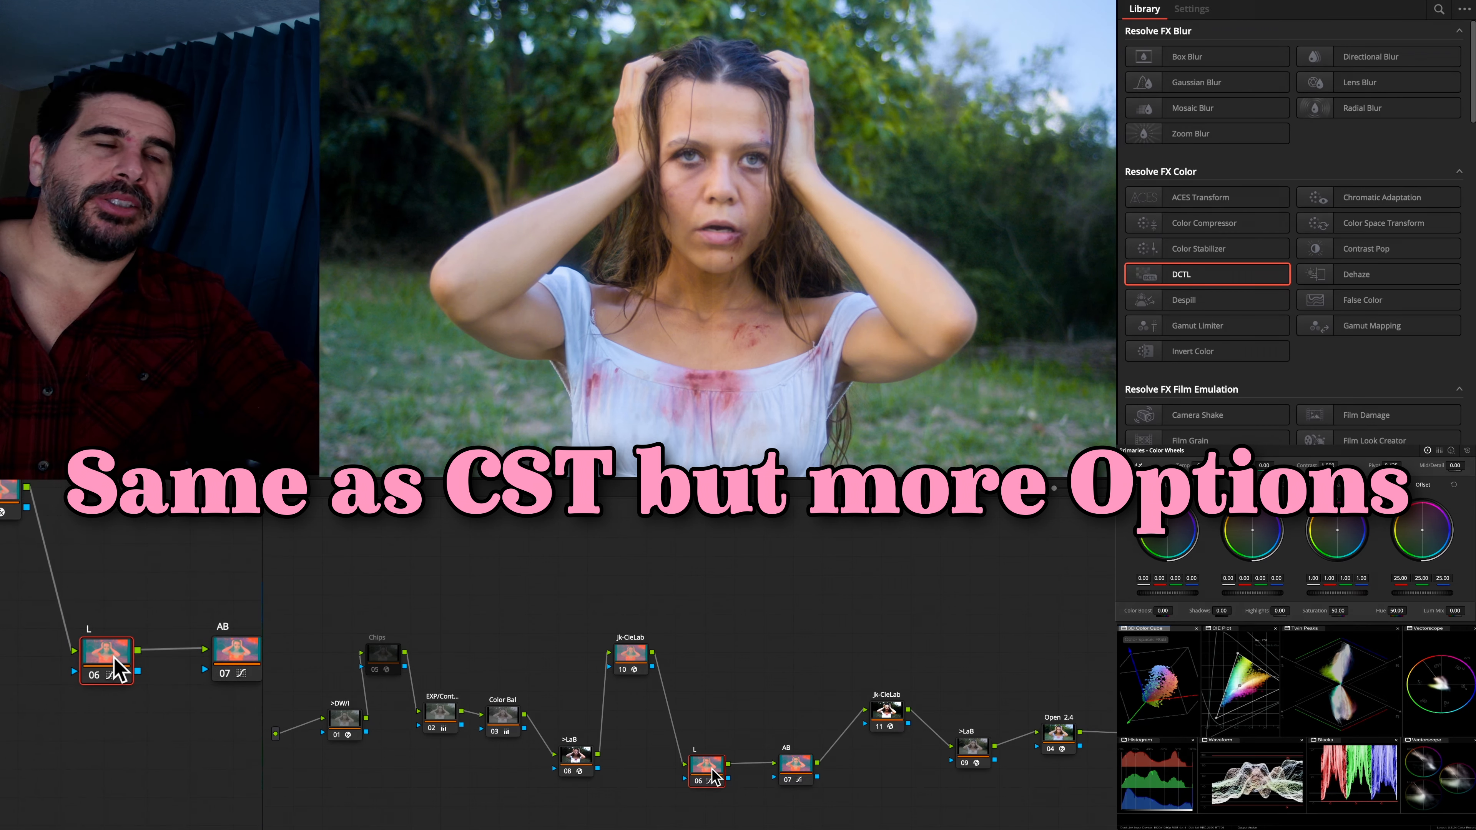
left_click(793, 764)
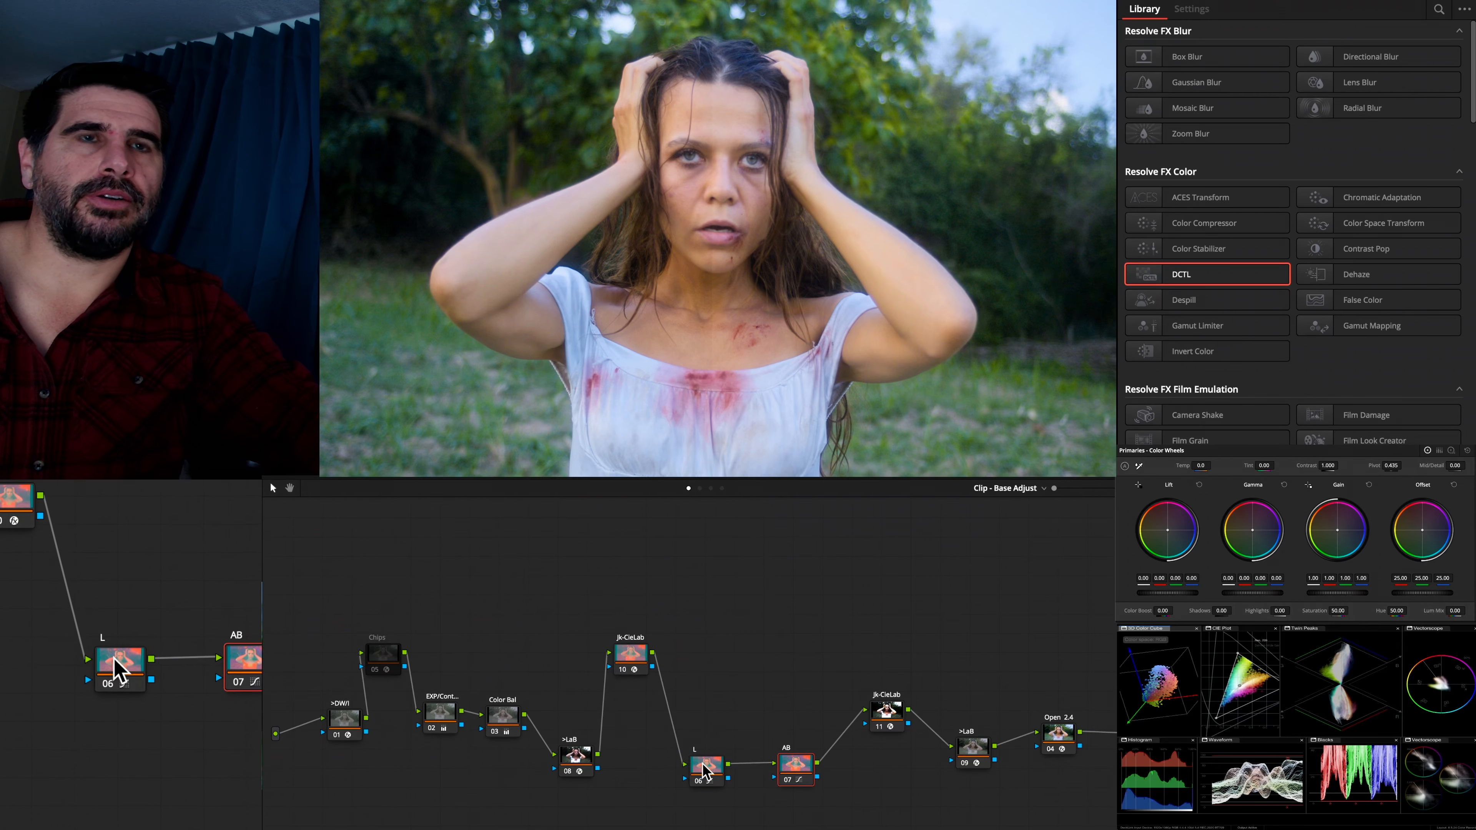
left_click(631, 654)
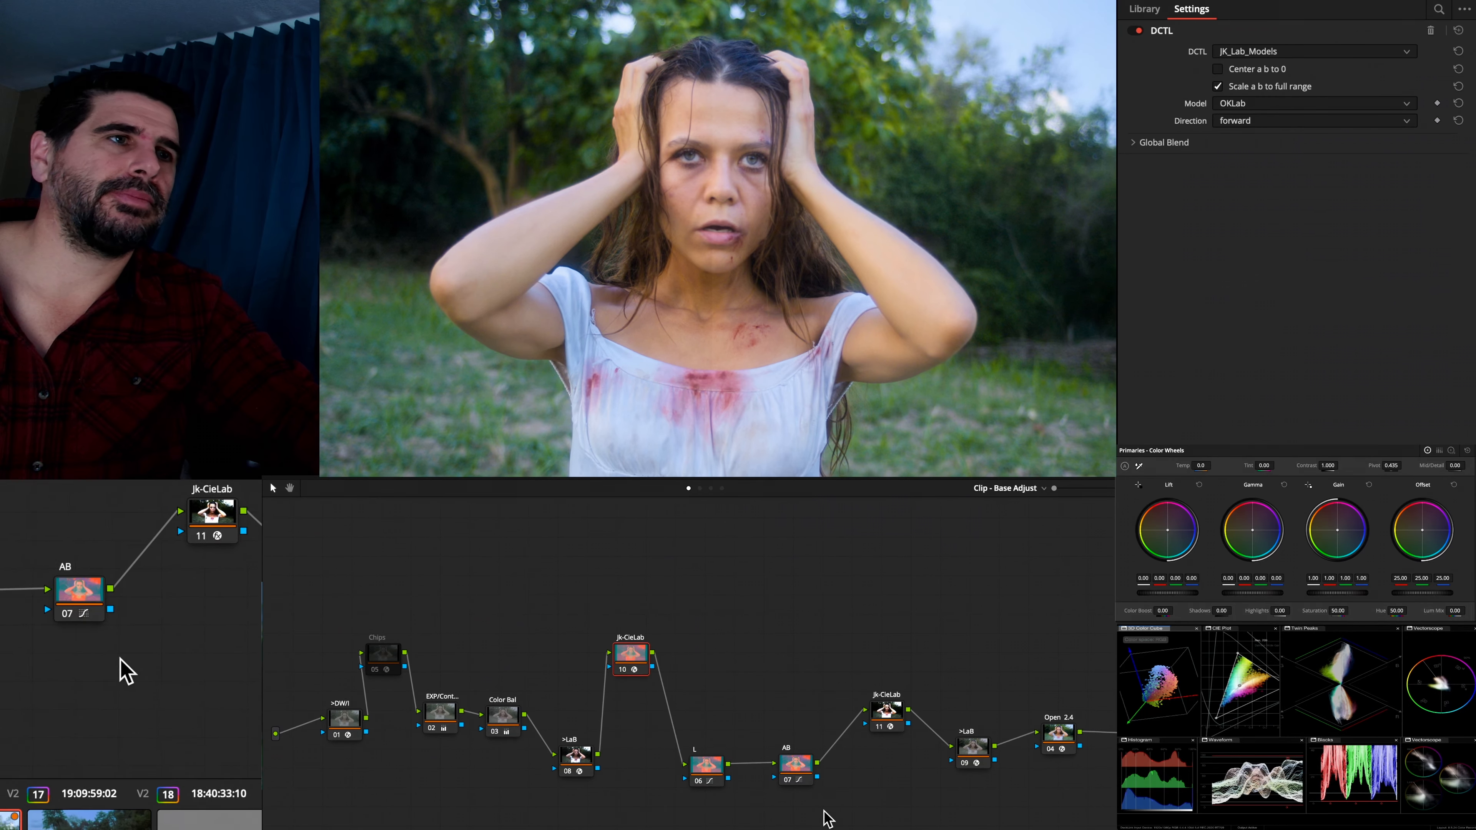
left_click(702, 779)
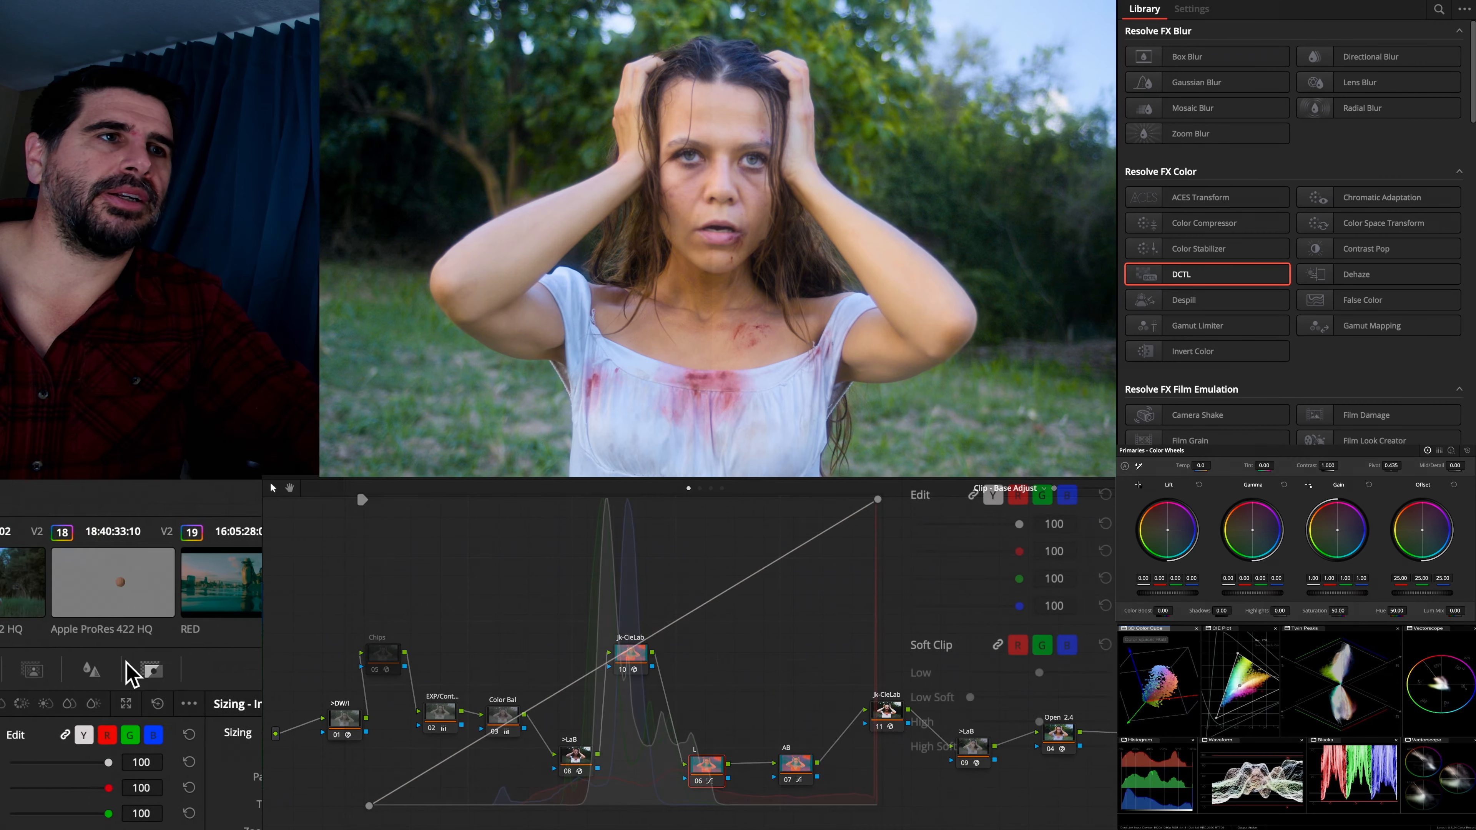
left_click(793, 776)
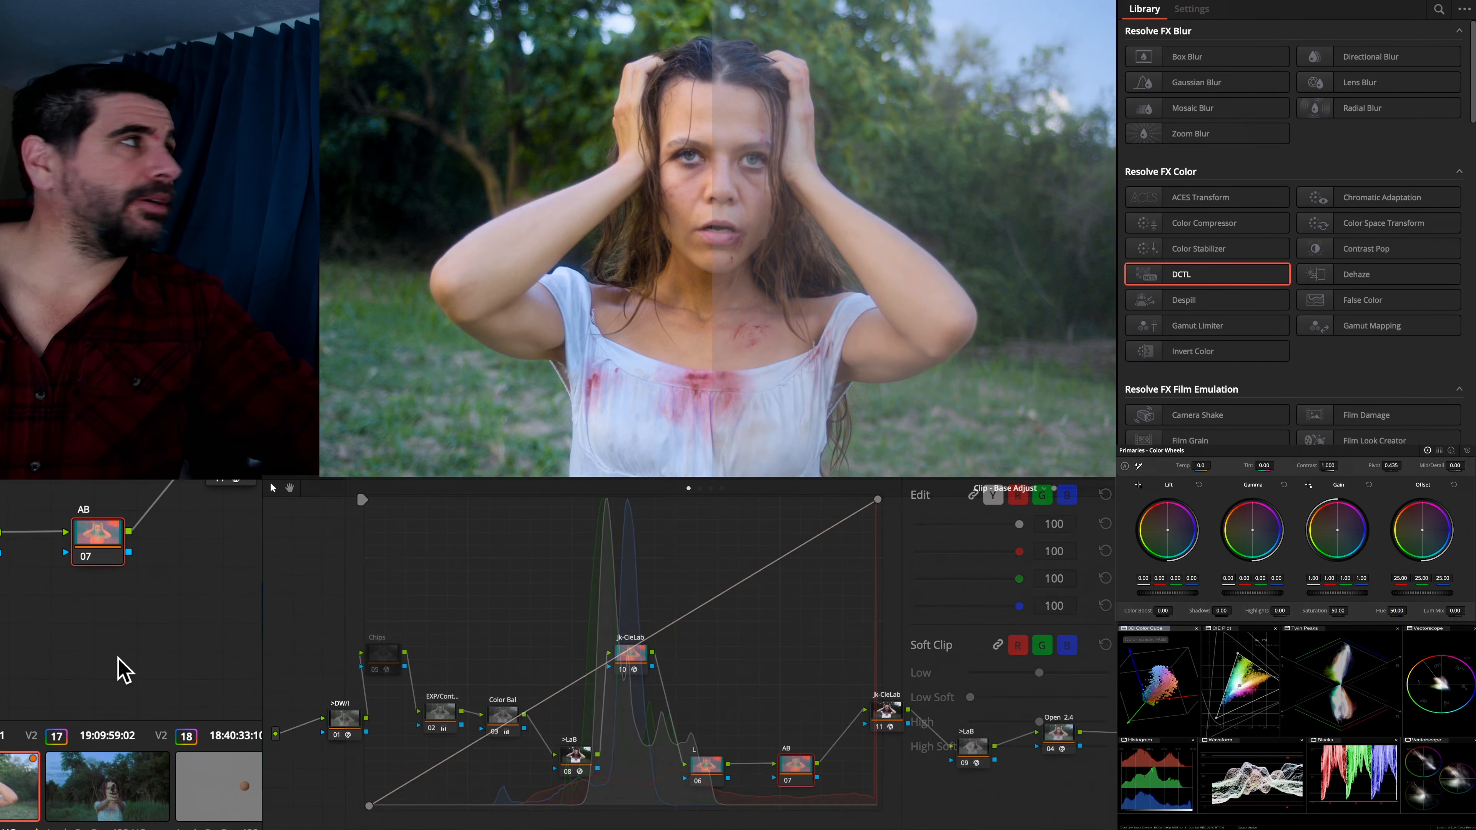
key("super+w")
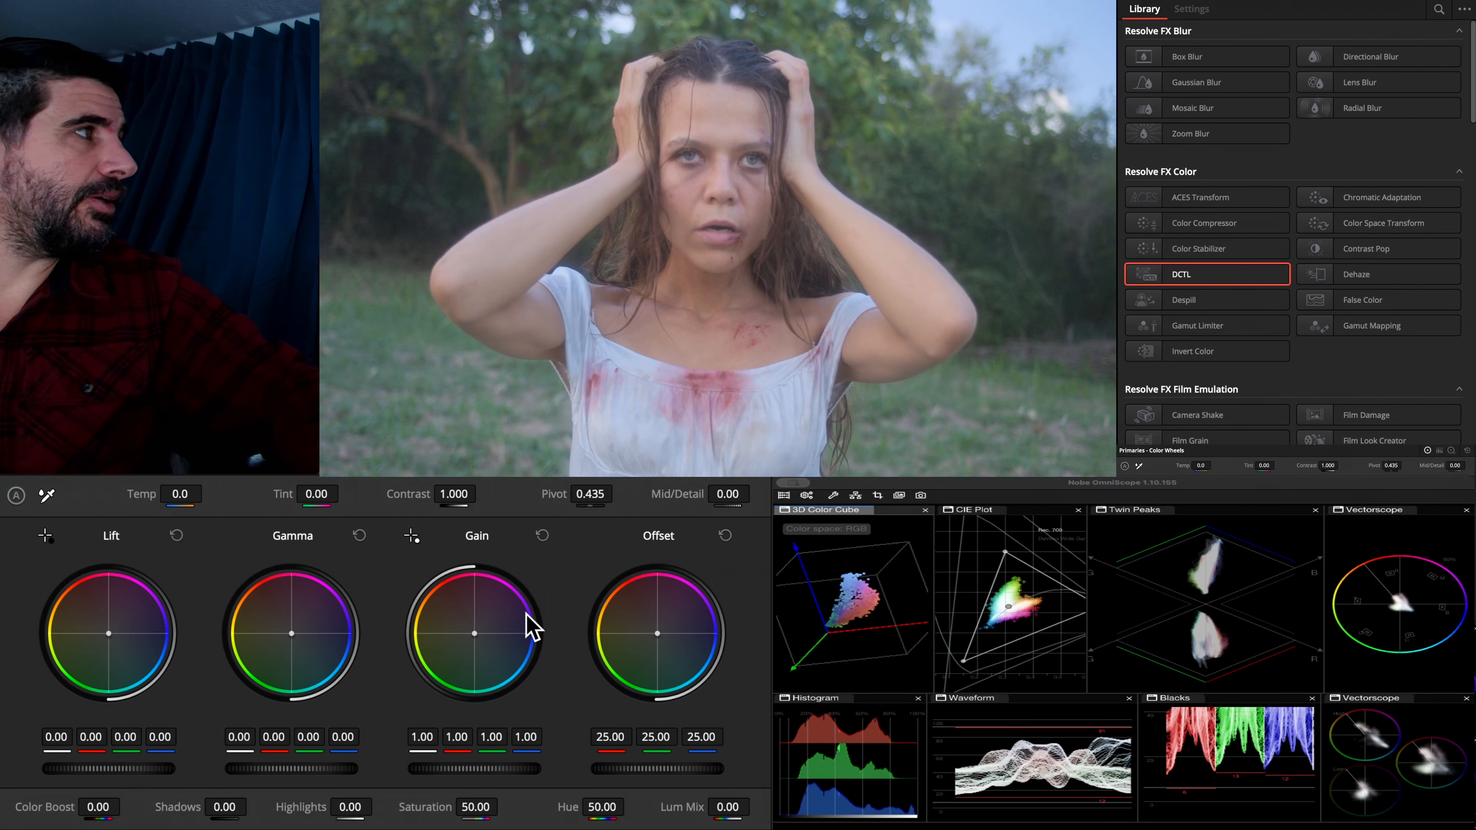
Grade the L node to lift 0.02, gamma -0.01 and gain 0.83, and the AB node to lift -0.03 and gain 1.08
scroll(525, 613, "up", 4)
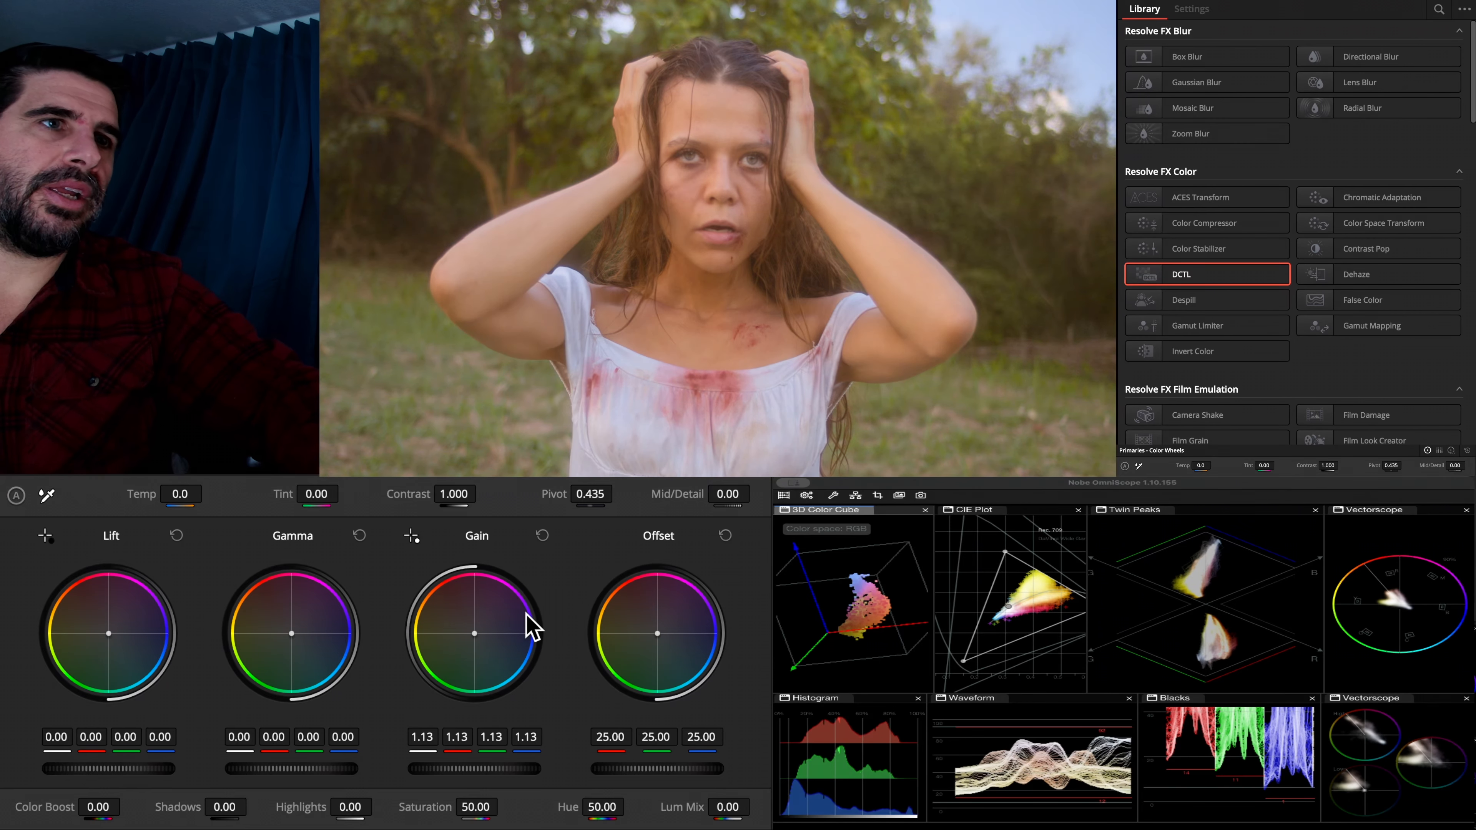
scroll(531, 626, "down", 2)
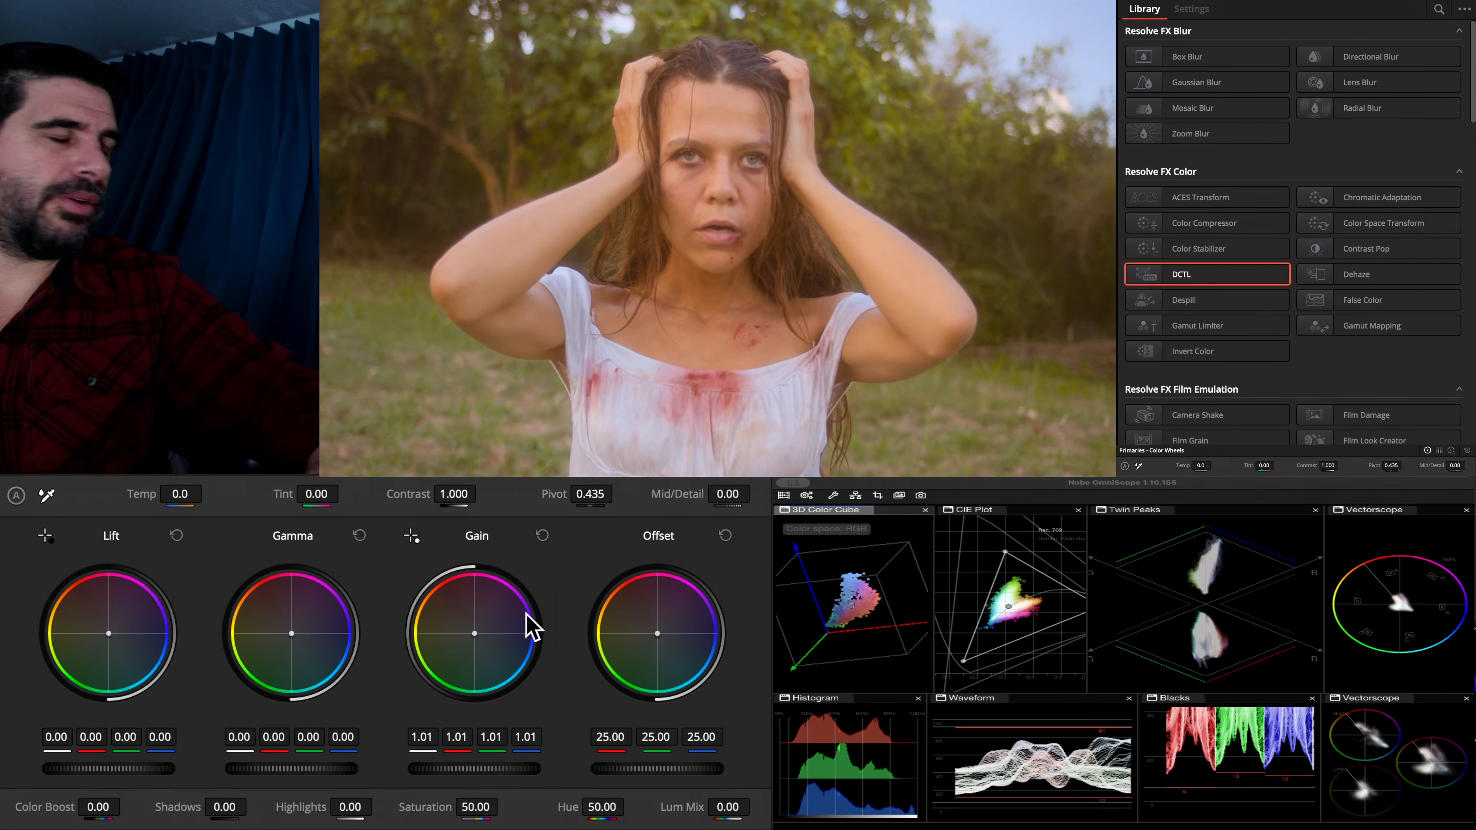
scroll(531, 627, "up", 1)
left_click_drag(526, 613, 527, 613)
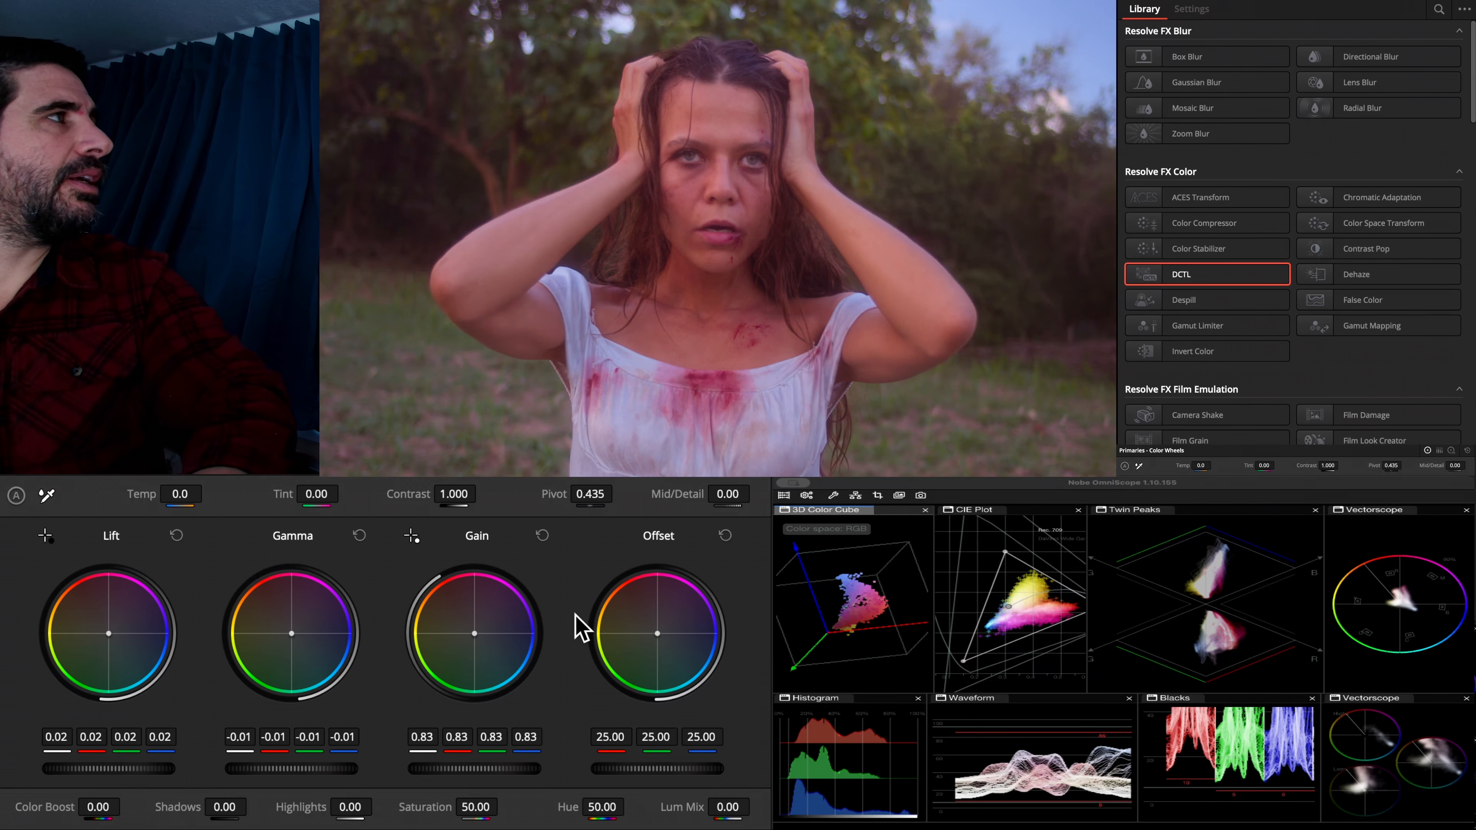
key("shift+semicolon")
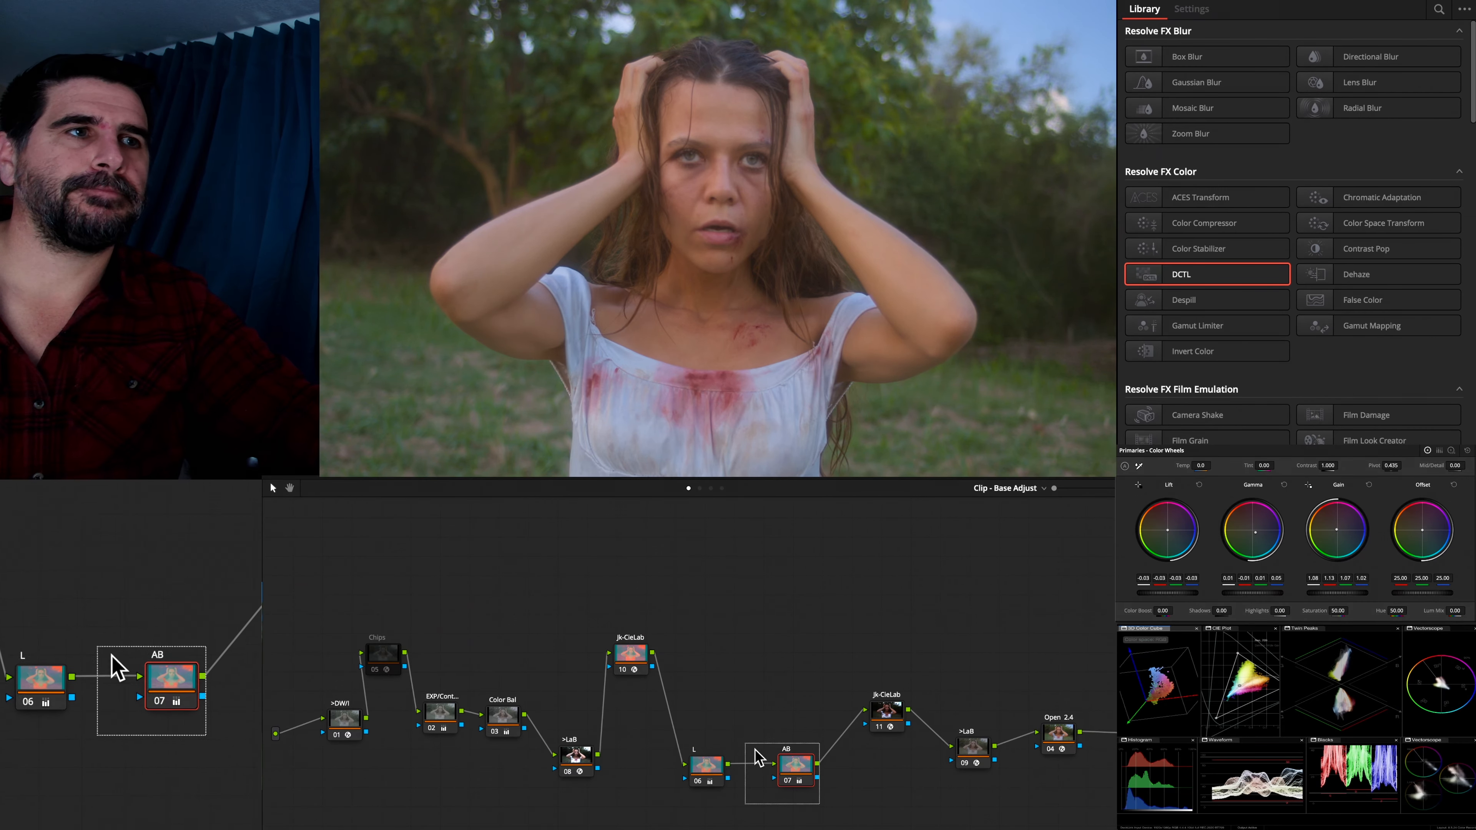
Bring the forward Jk-CieLab node down beside the first >LaB node, move AB up, and clean up the node graph
left_click_drag(794, 766, 794, 636)
left_click_drag(628, 656, 637, 734)
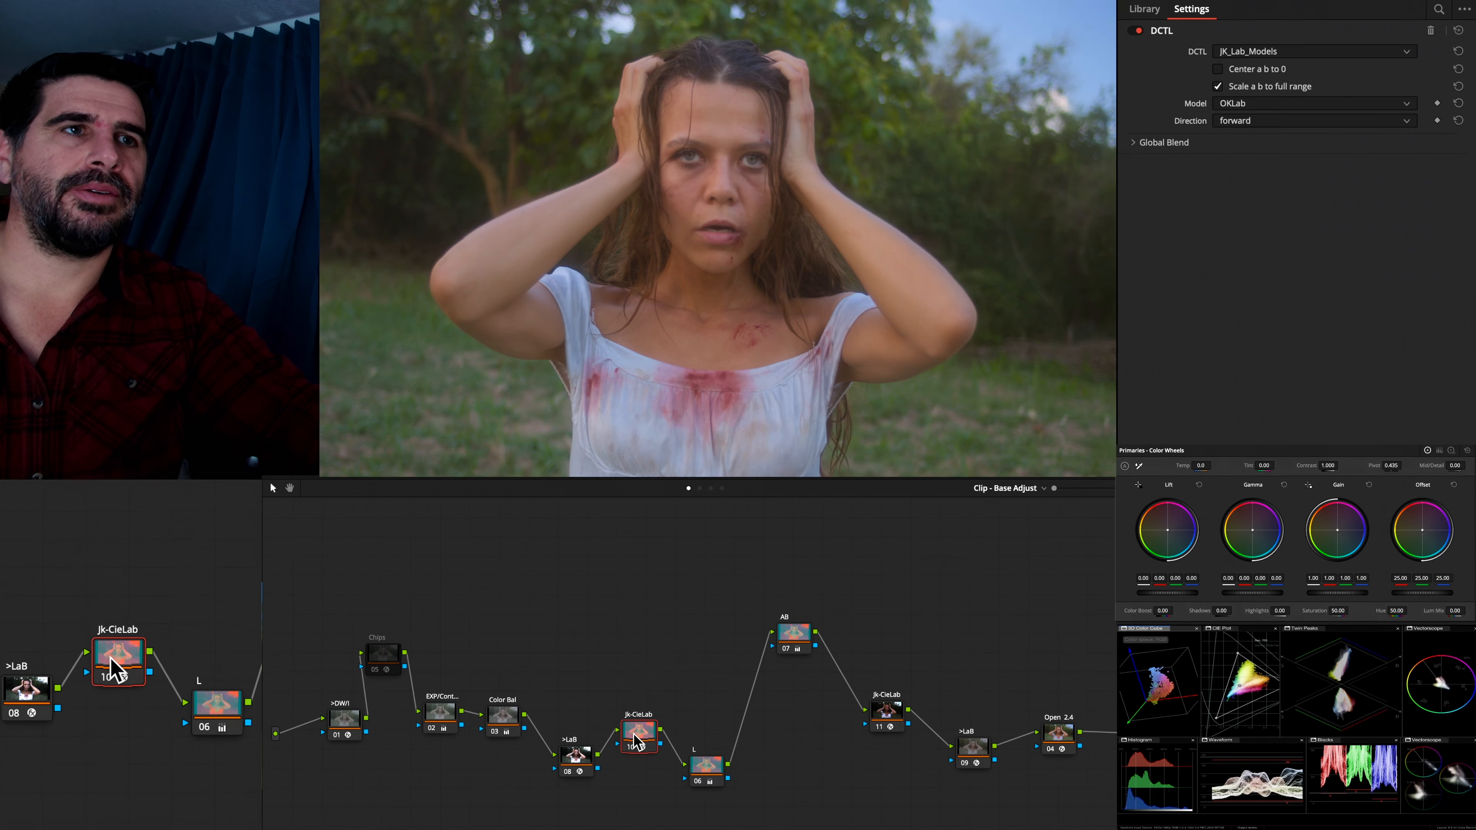
right_click(111, 658)
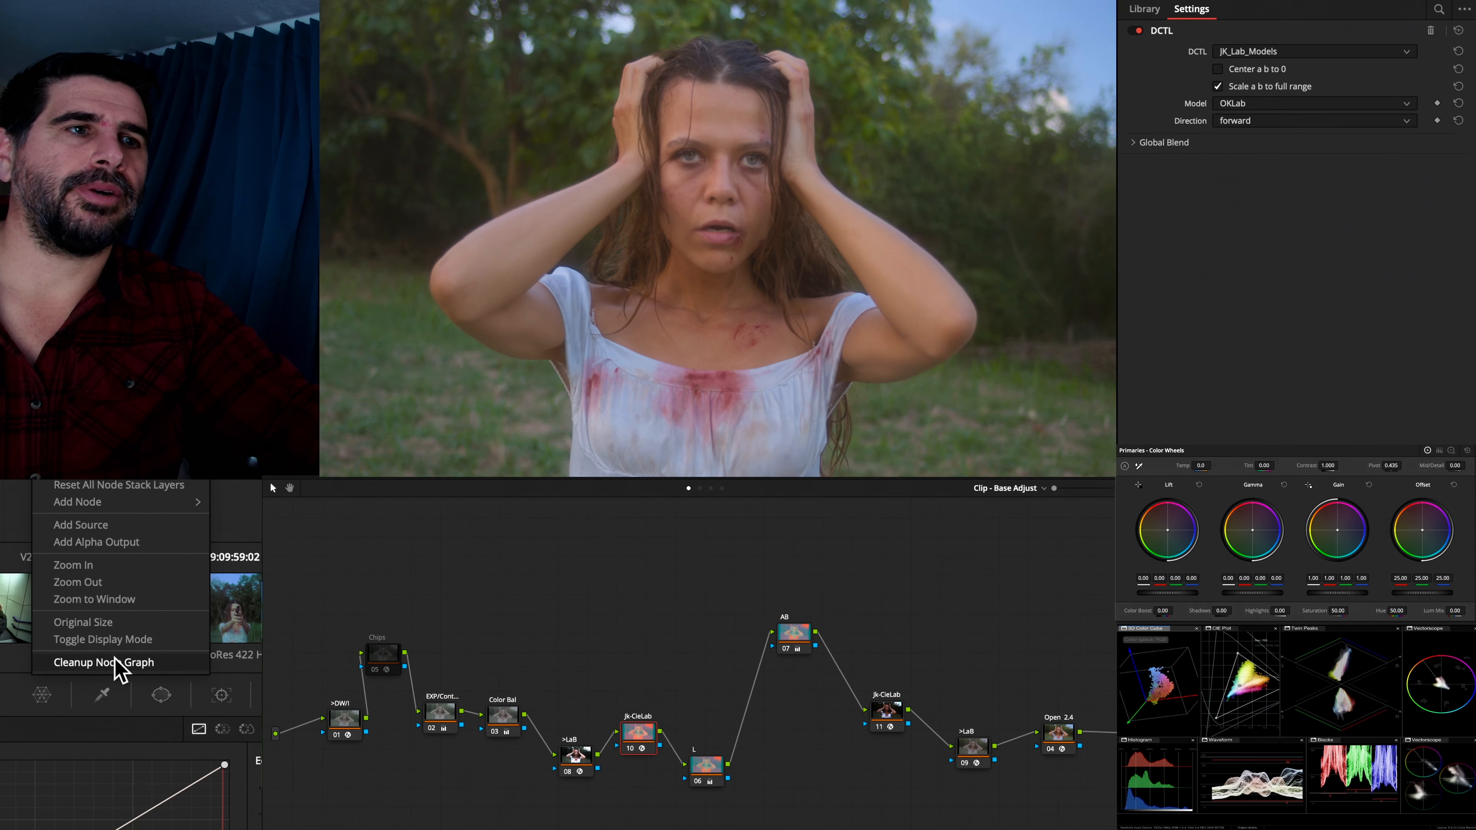
left_click(116, 663)
Raise the L and AB nodes side by side above the main row, between the two Jk-CieLab nodes
left_click_drag(775, 742, 779, 642)
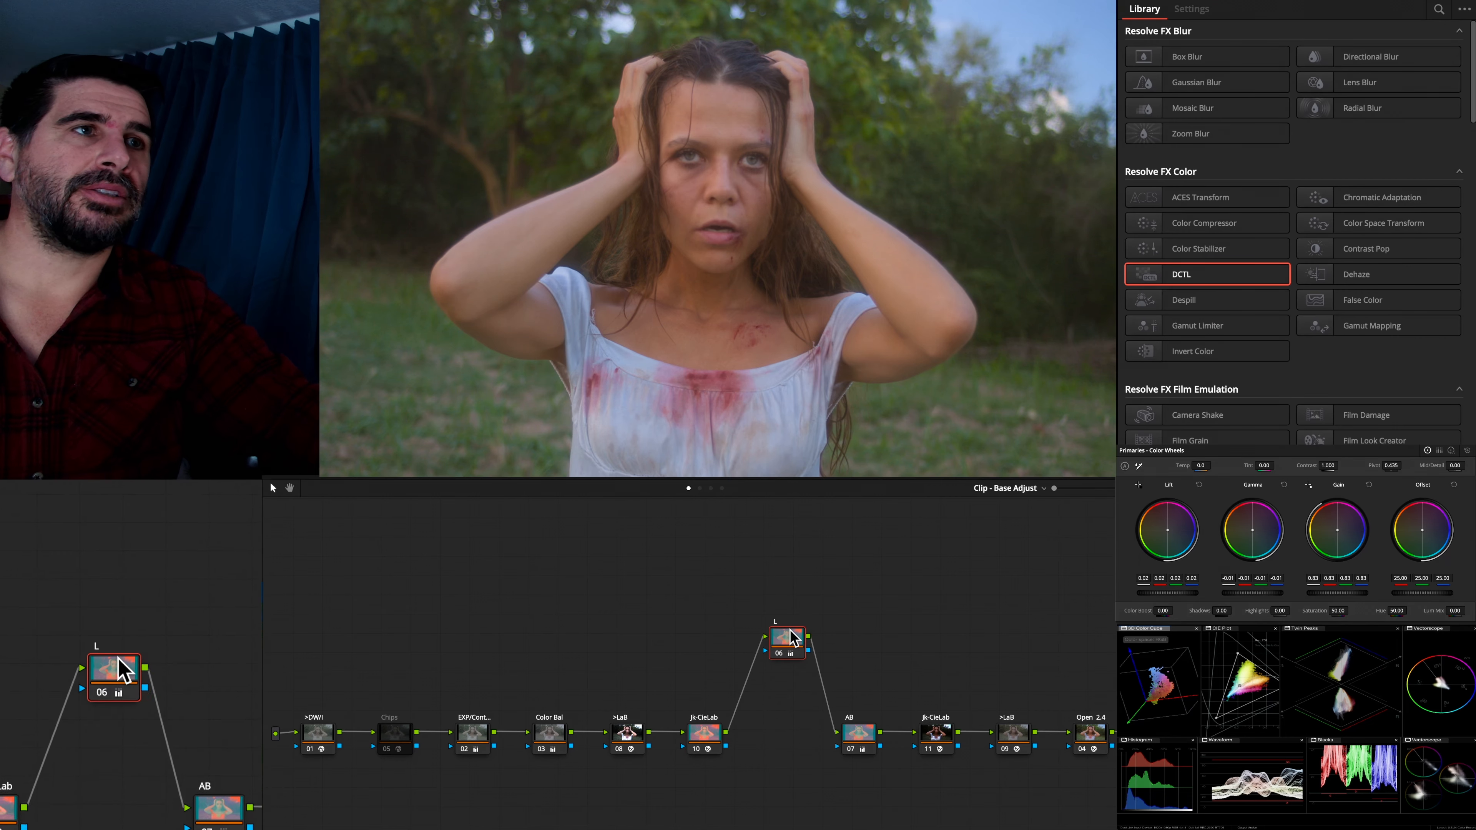
left_click(858, 738)
left_click_drag(856, 734, 741, 656)
left_click(794, 646)
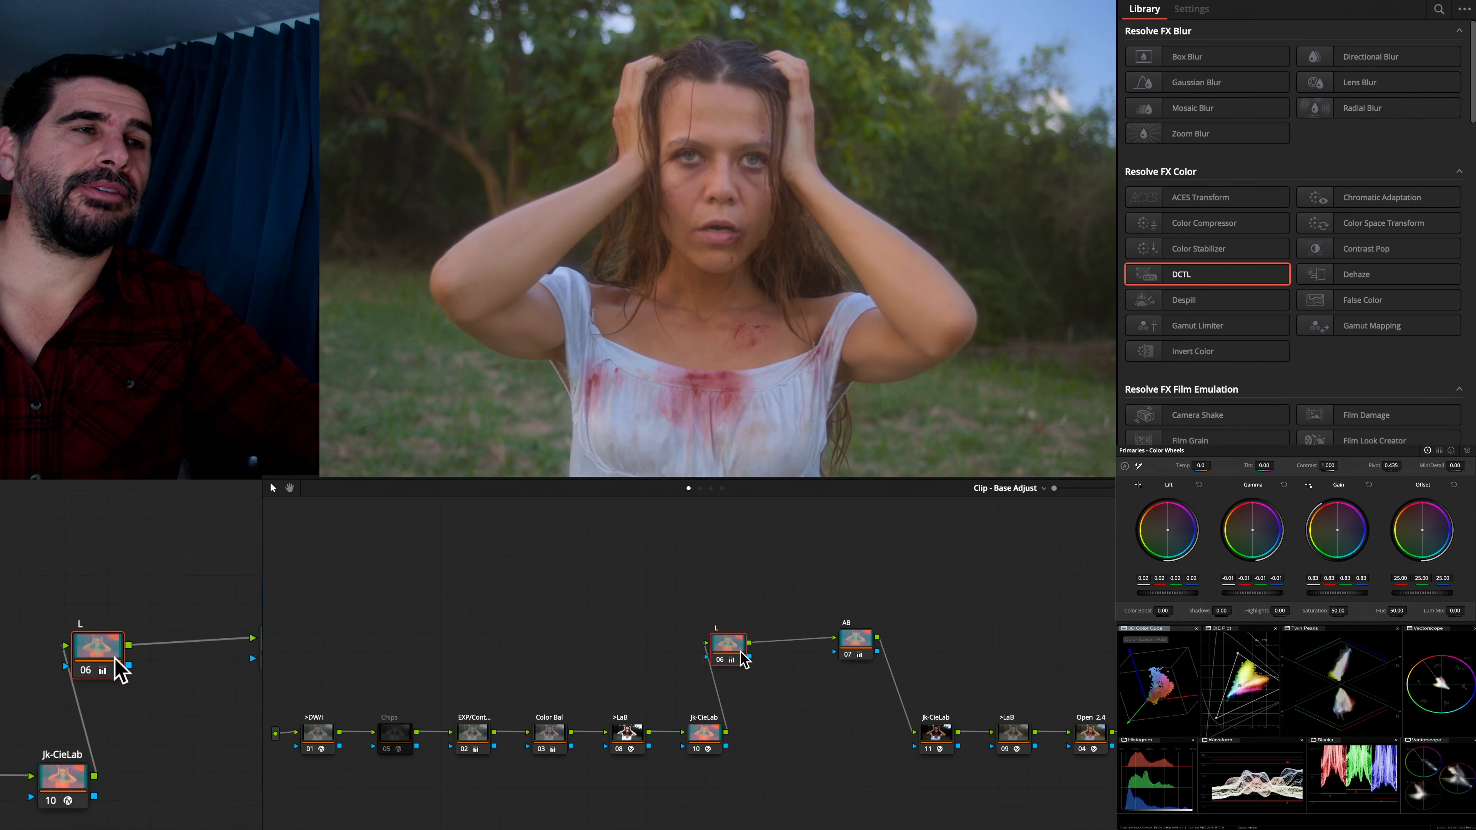
left_click_drag(862, 646, 825, 652)
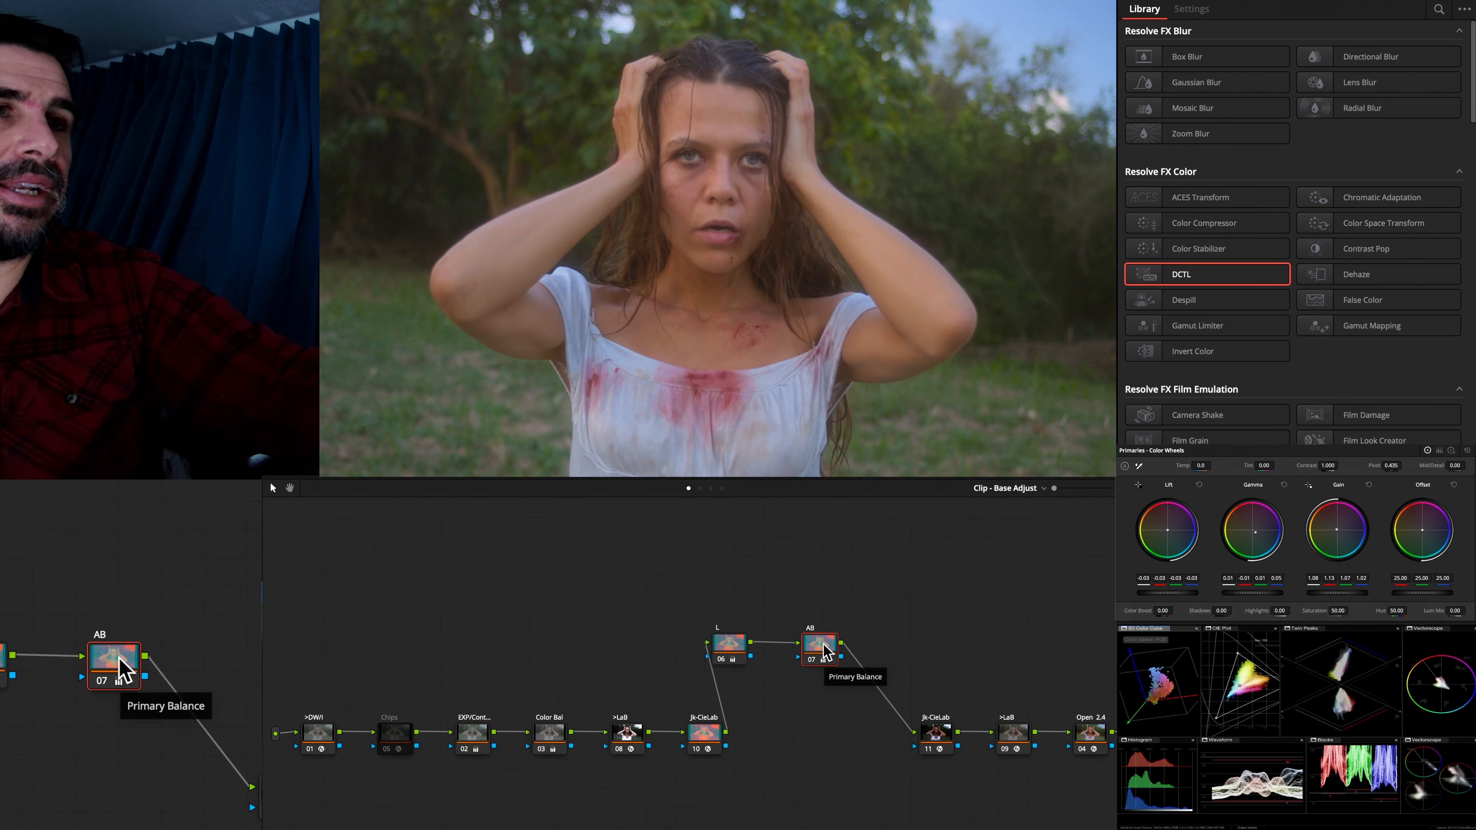
Add a layer node beneath AB and change which channels the new node affects
key("alt+l")
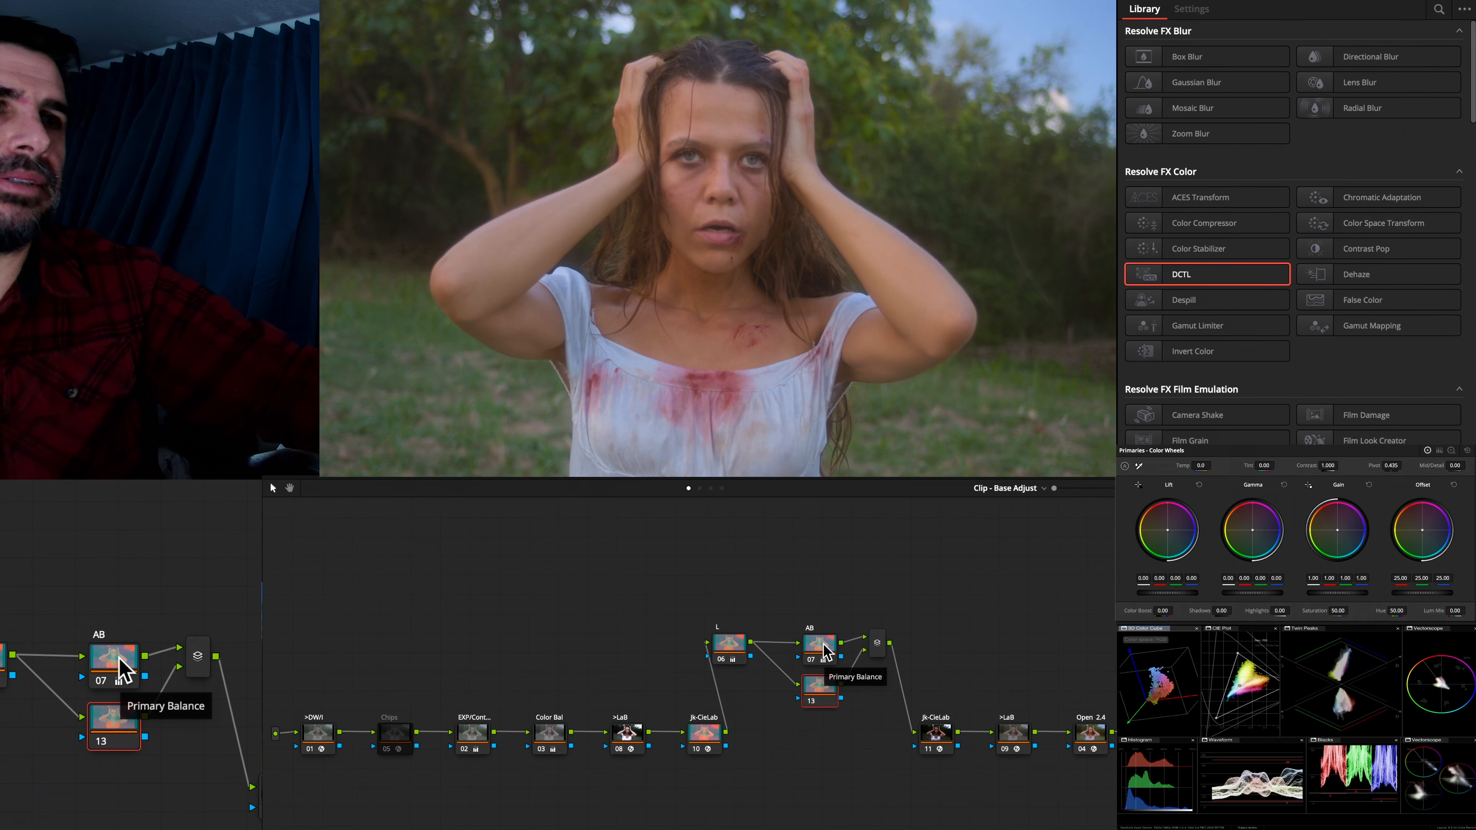
right_click(809, 684)
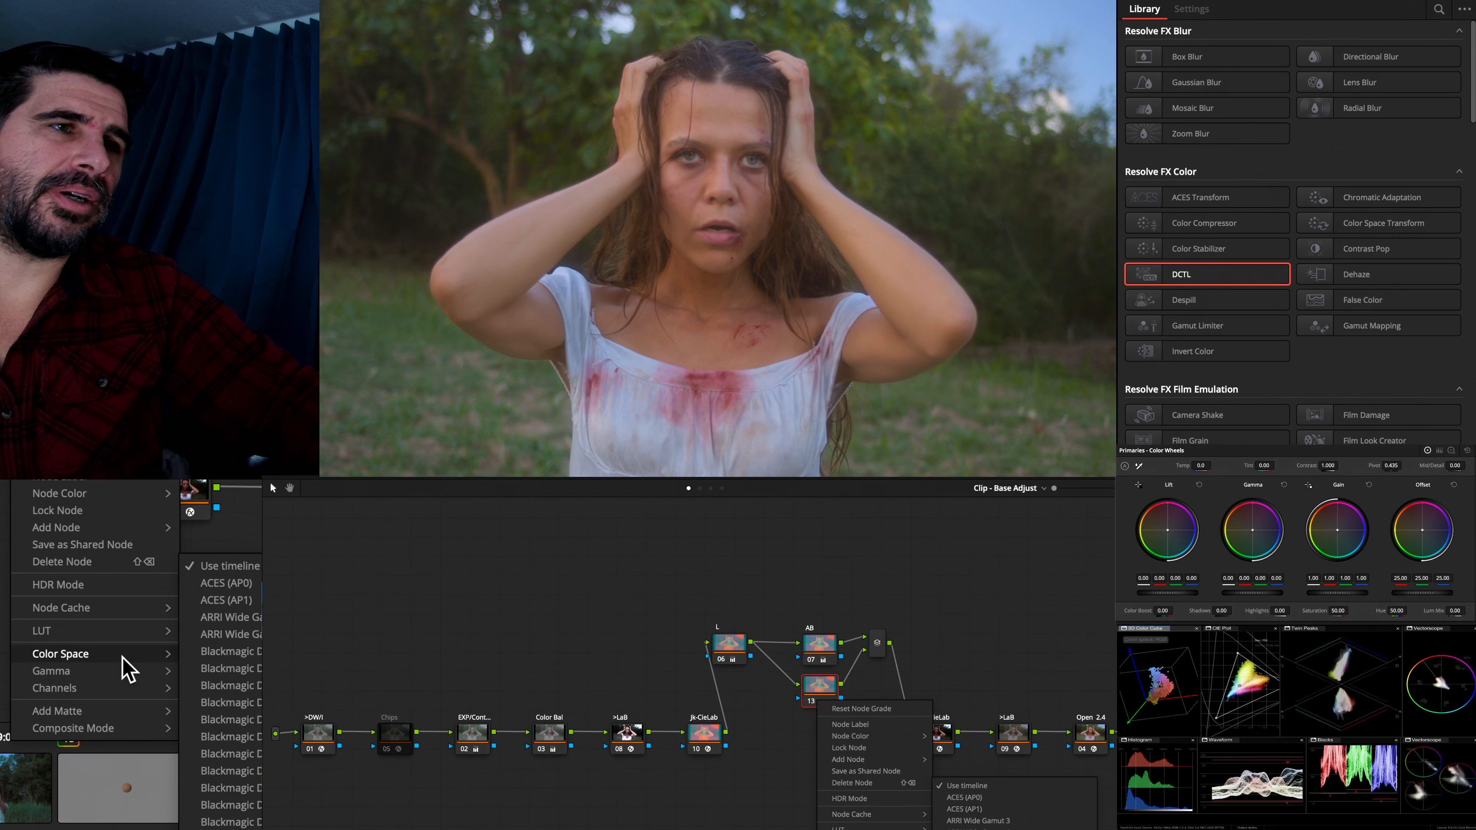
mouse_move(128, 668)
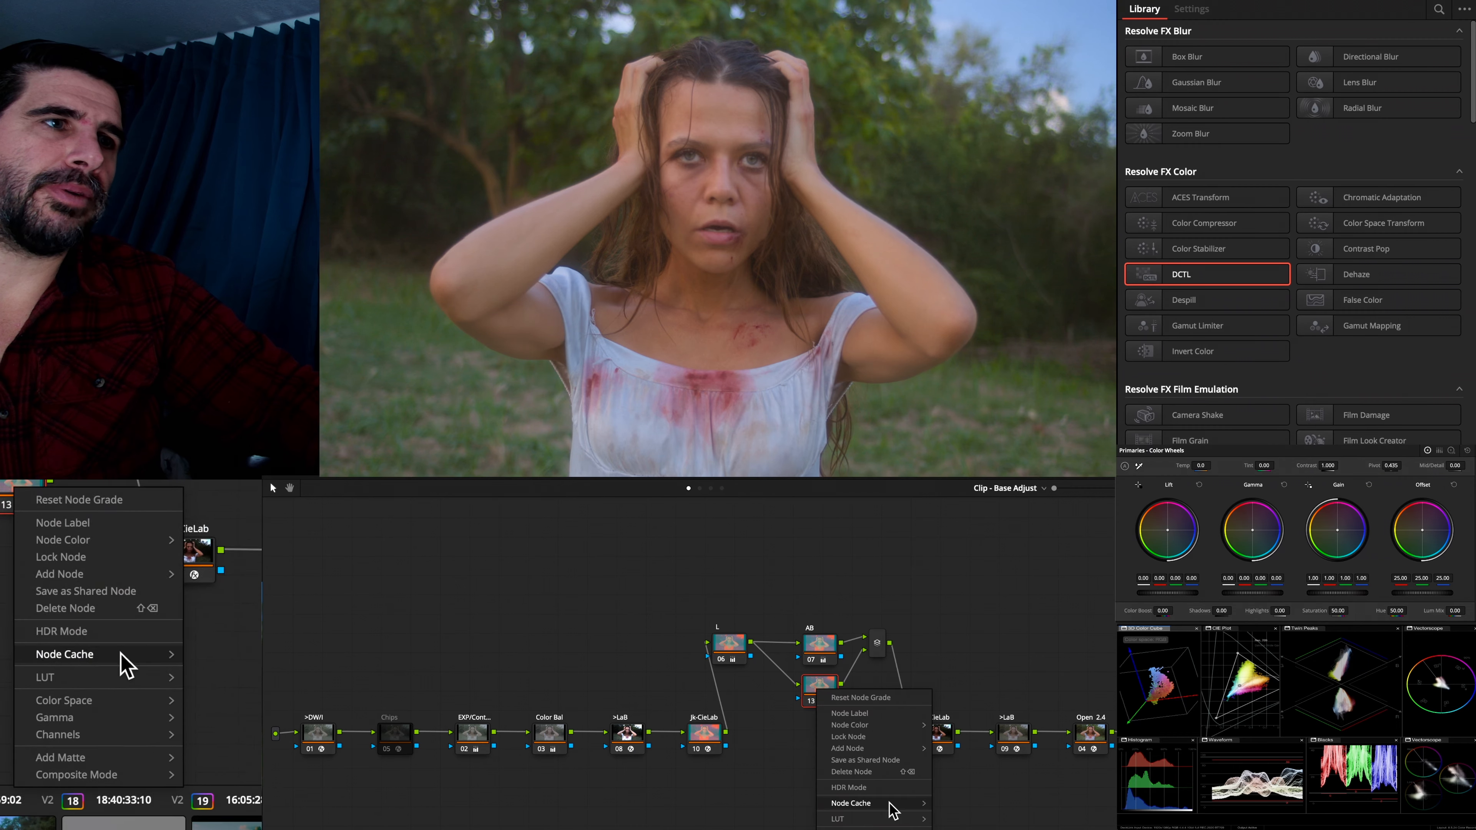
mouse_move(120, 734)
left_click(127, 658)
Change which channels are active on the AB node
left_click(825, 646)
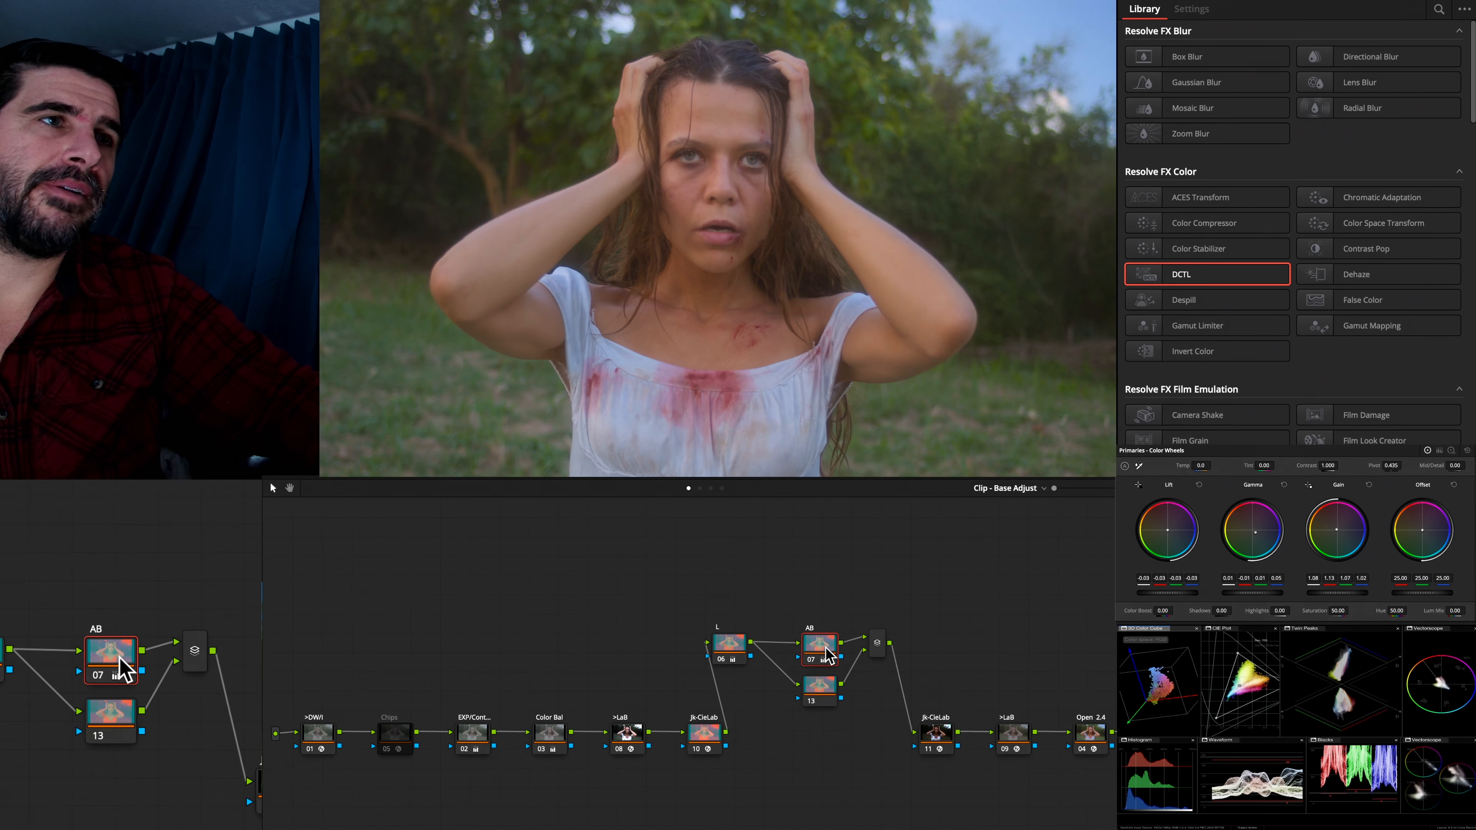
right_click(827, 653)
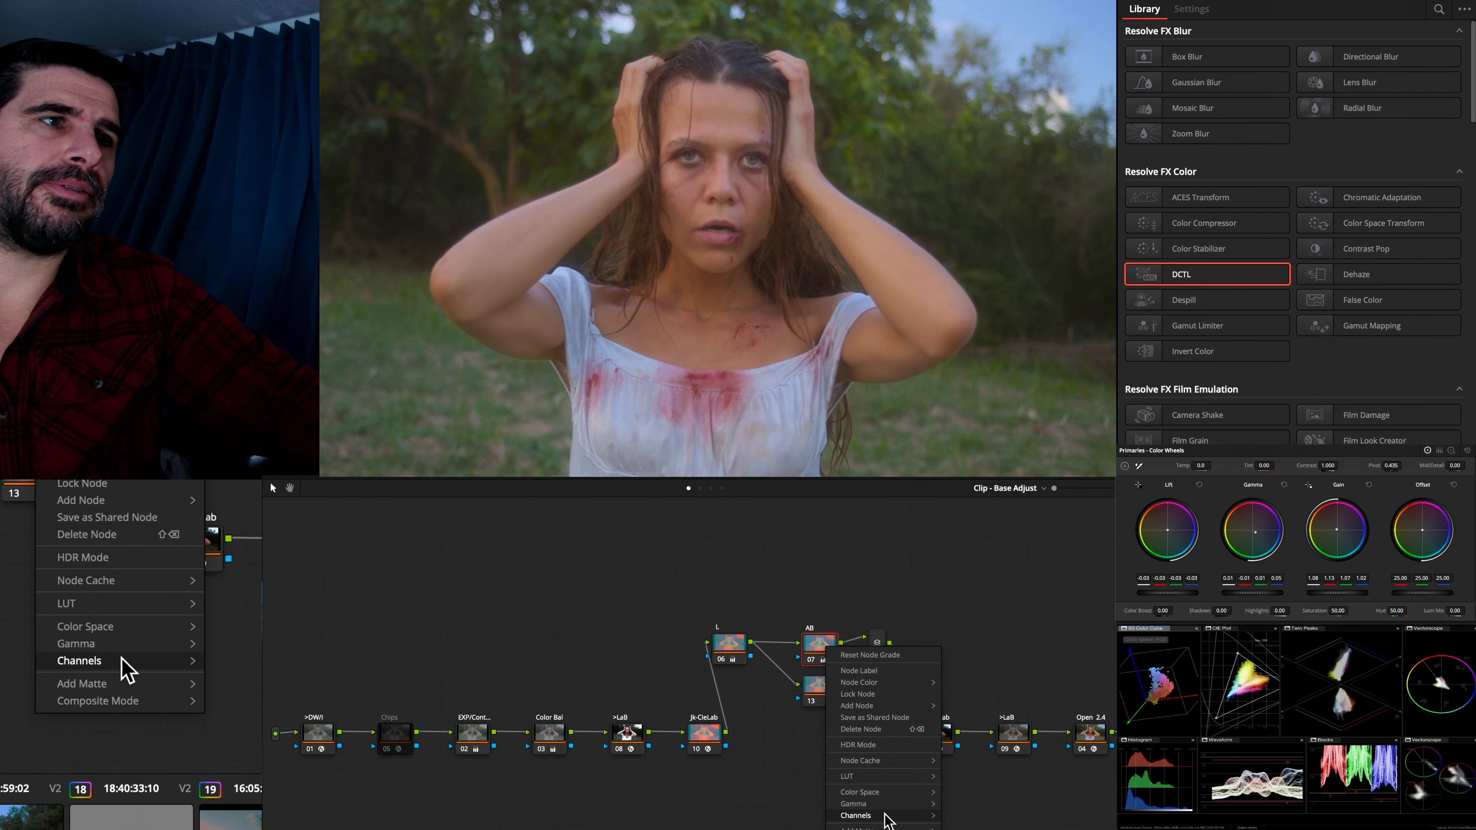
mouse_move(884, 814)
left_click(125, 665)
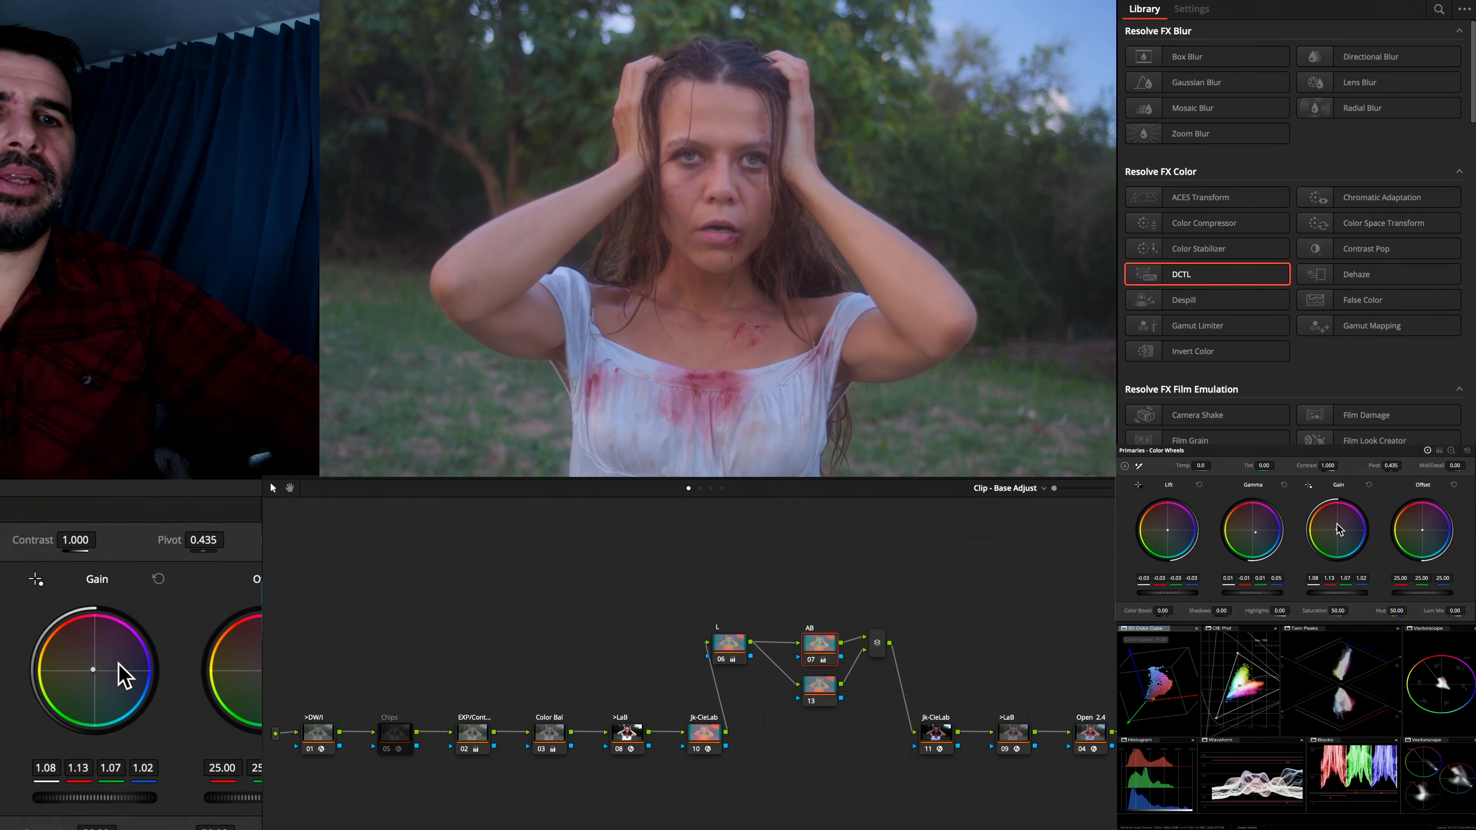
Adjust the AB node's master gain to 1.07, with red at 1.08, green at 0.95 and blue at 1.18
scroll(1314, 524, "up", 5)
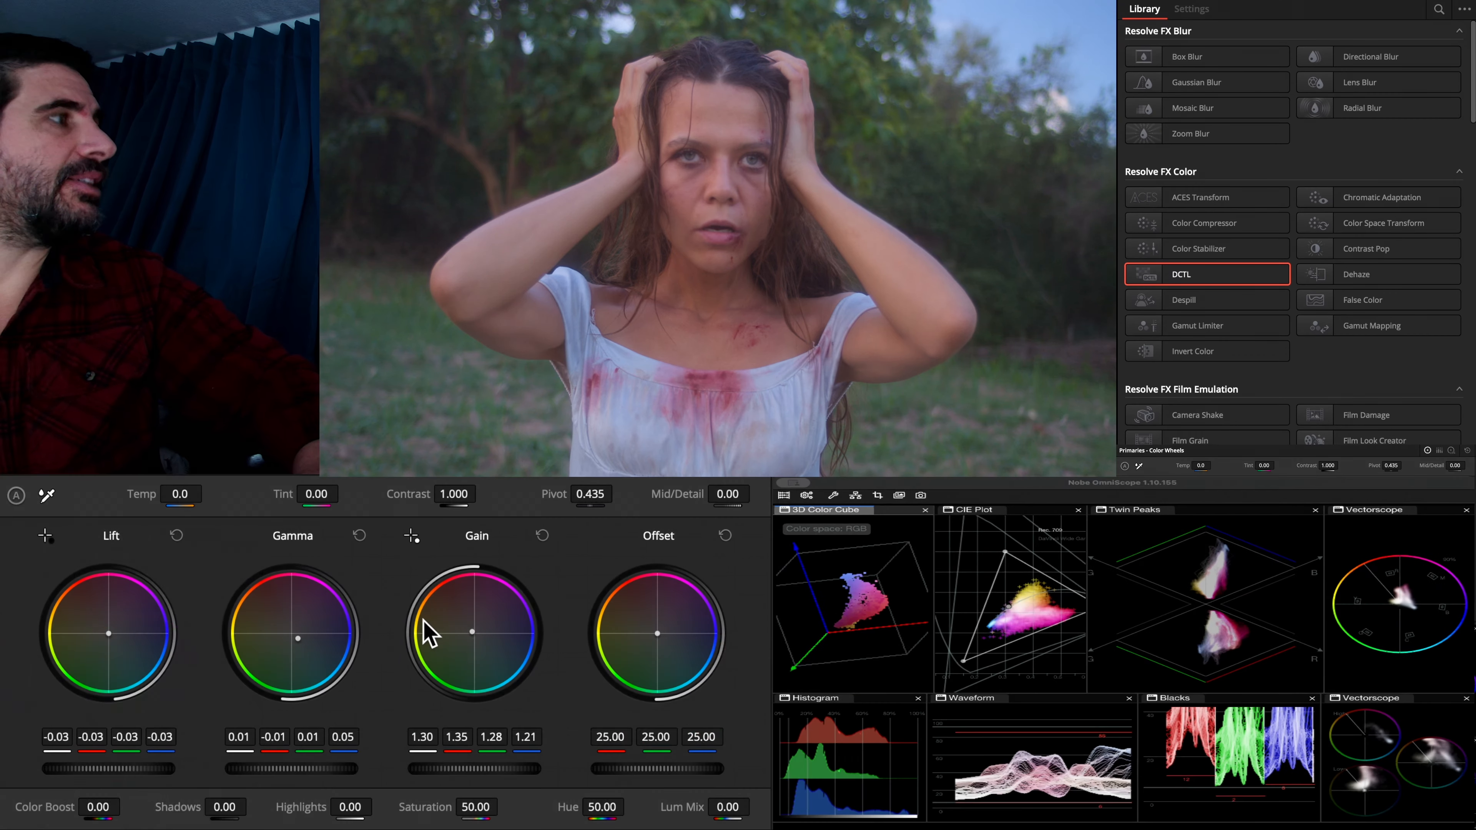
scroll(430, 633, "down", 5)
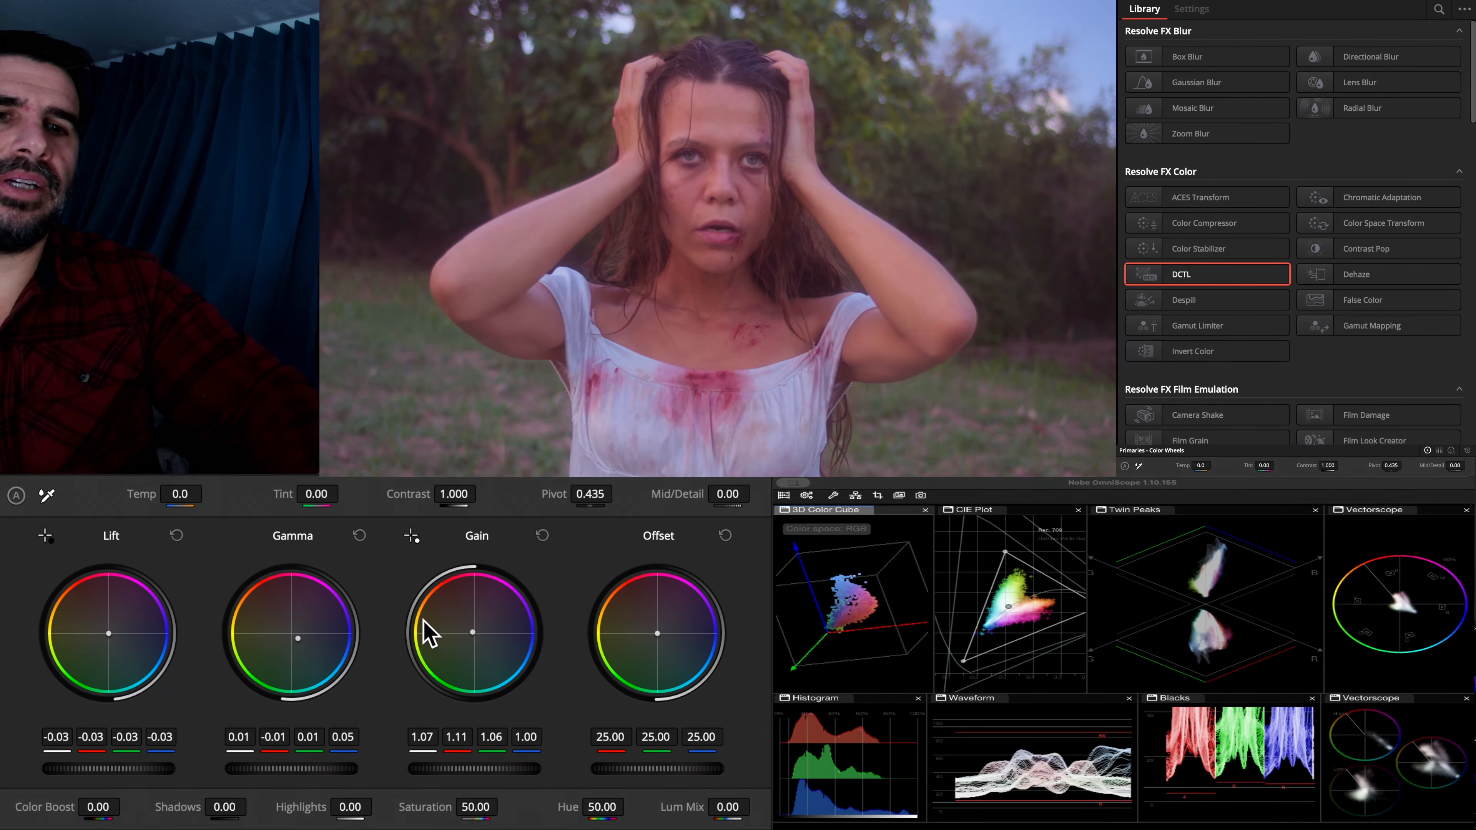
left_click_drag(423, 619, 423, 620)
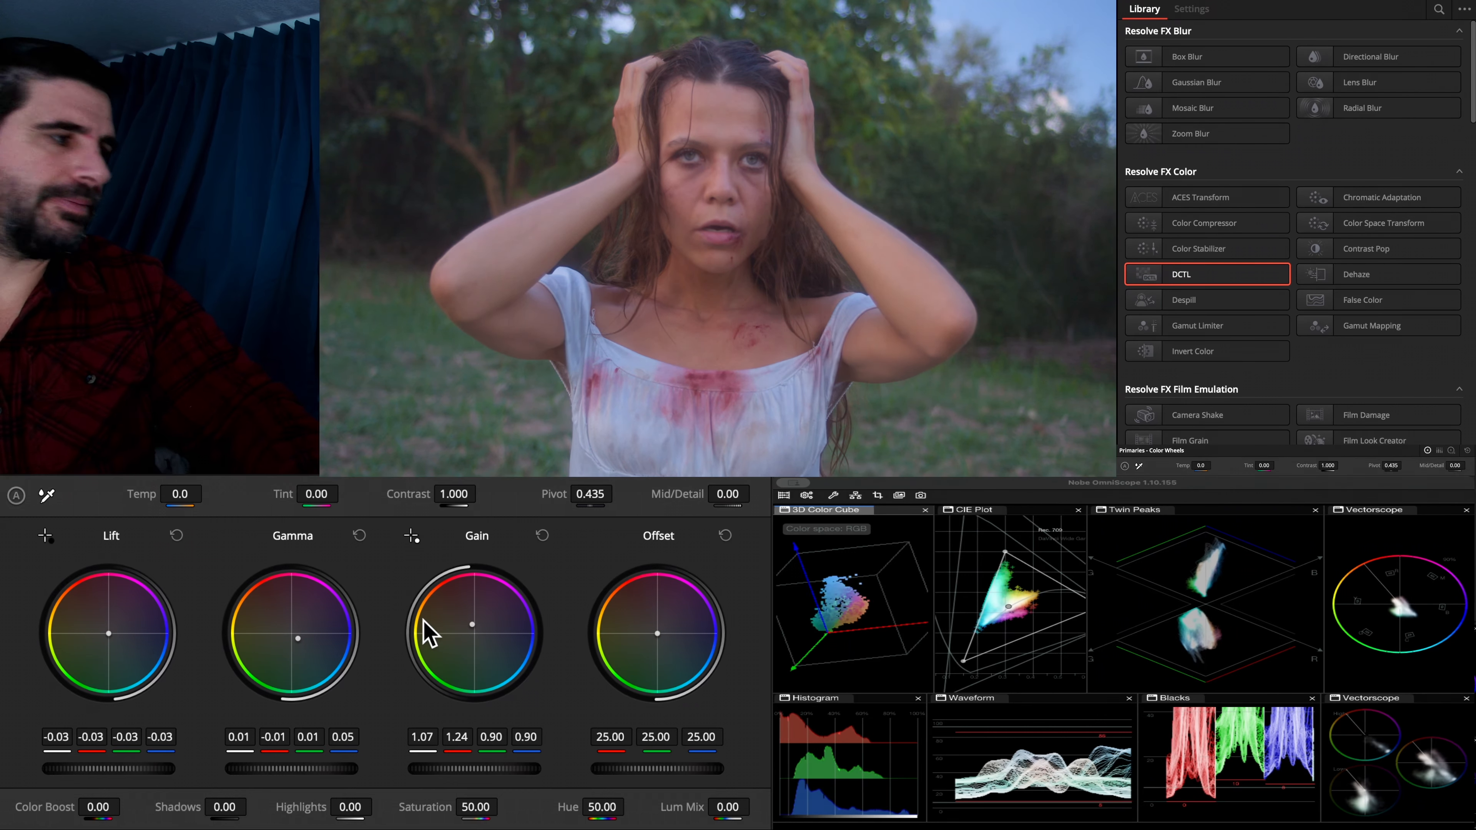
left_click_drag(424, 620, 430, 633)
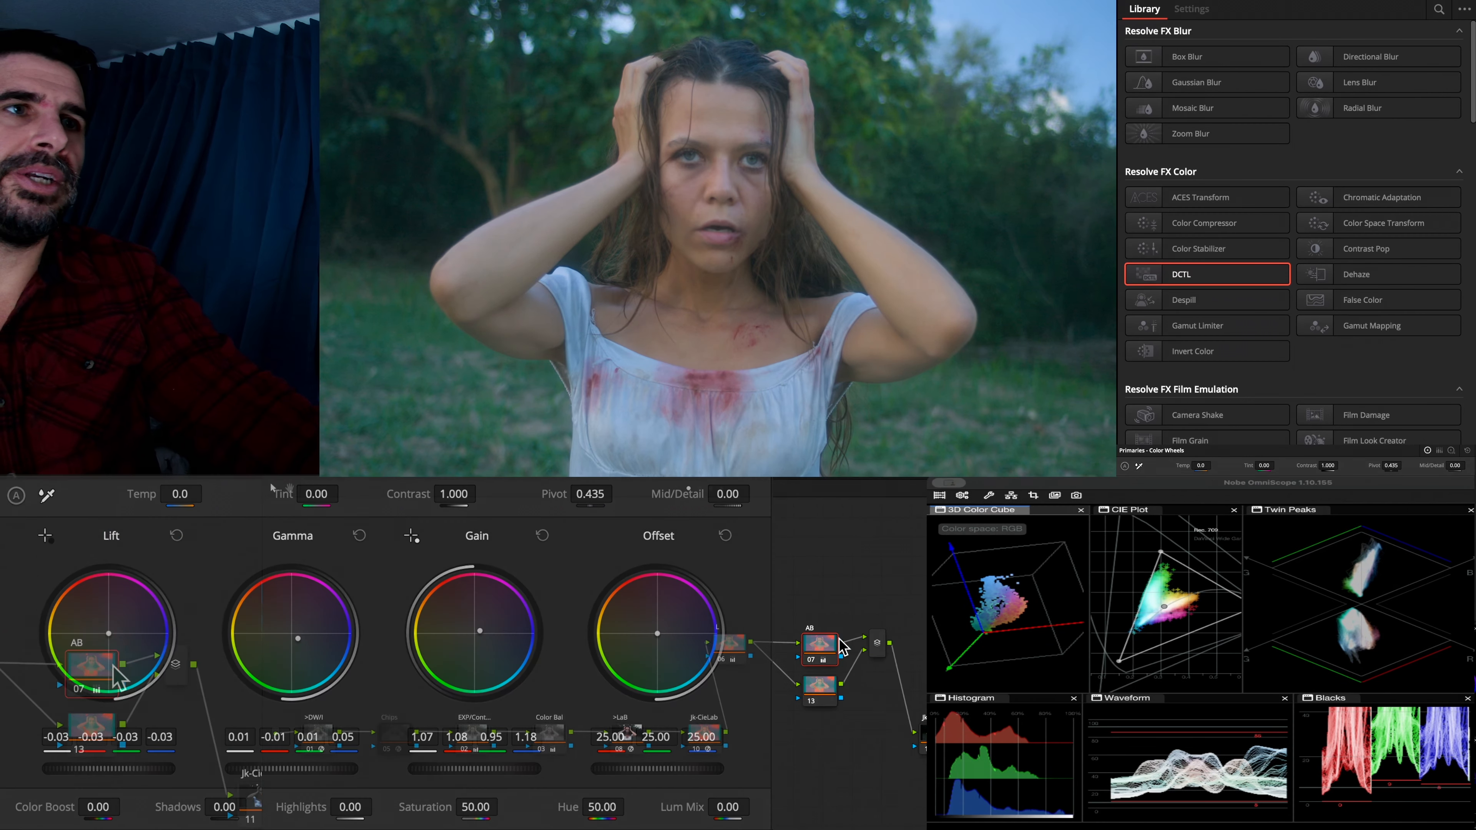
Rename the AB node as A
right_click(832, 643)
left_click(840, 662)
key("BackSpace")
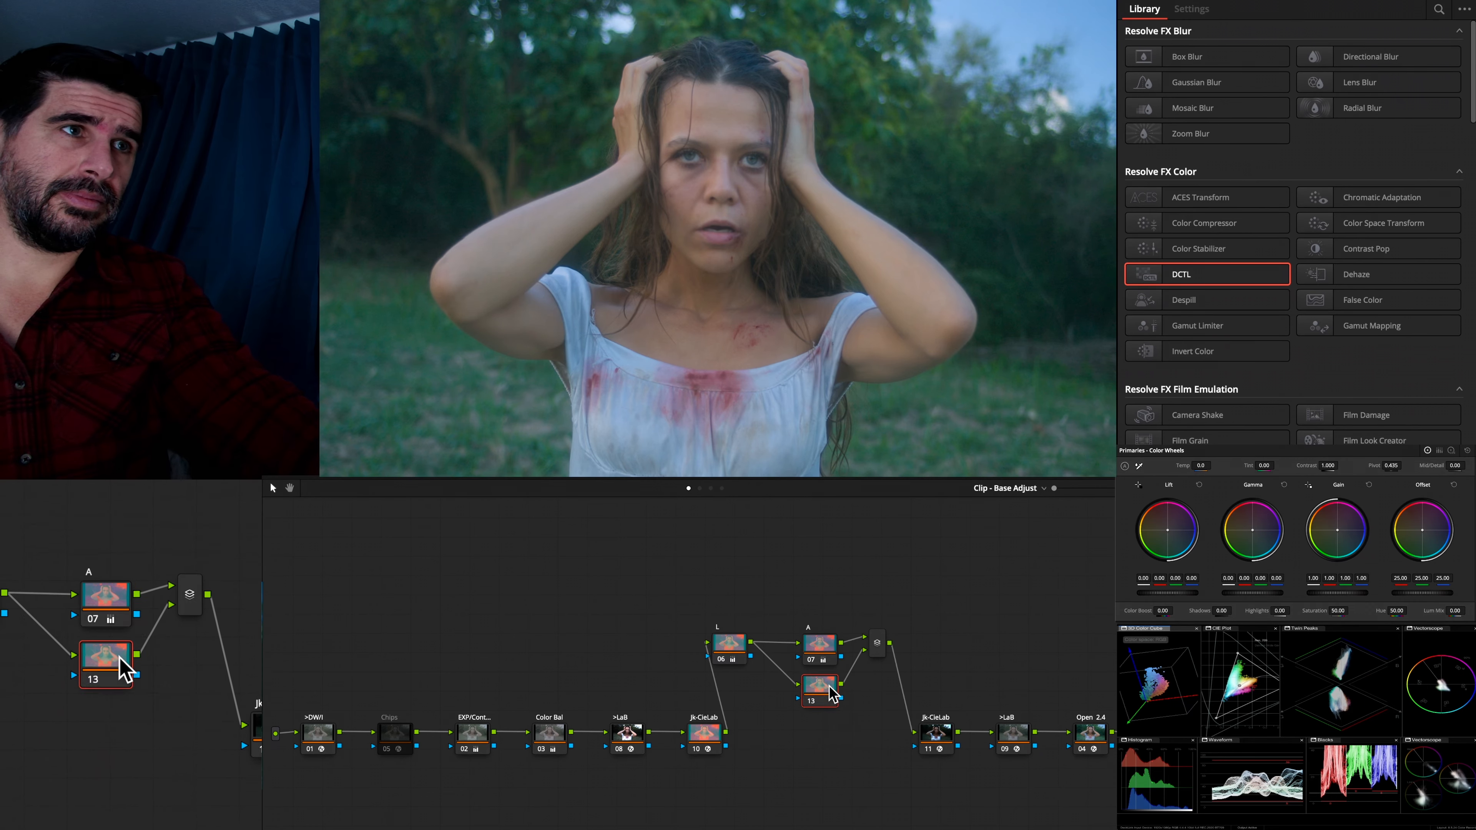
Move the new layer node further below A and label it B
left_click_drag(819, 686, 819, 710)
right_click(840, 711)
left_click(859, 733)
type("B")
key("Return")
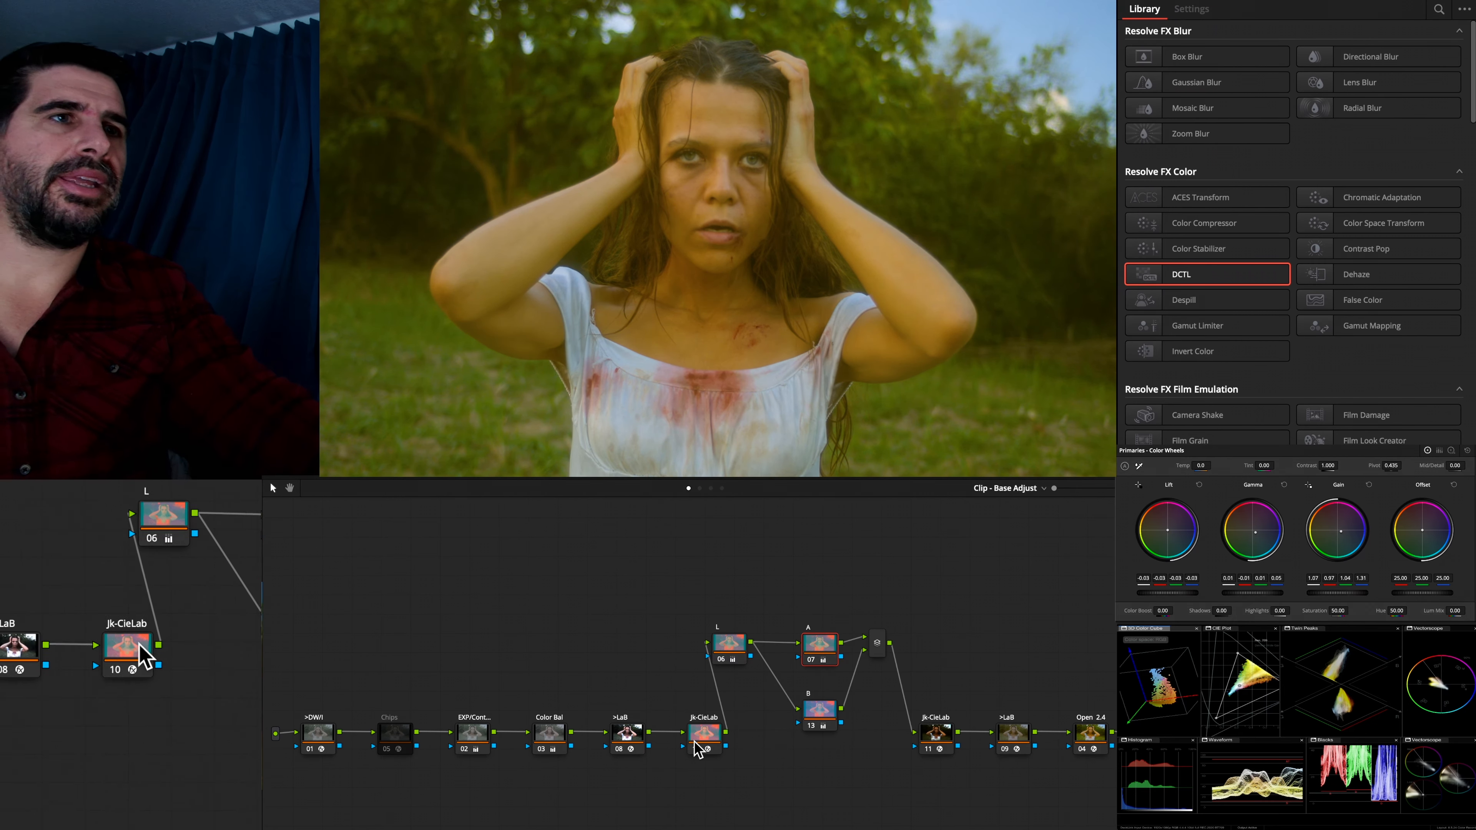
Turn off centering of a b to 0 on both Jk-CieLab nodes, the forward and the inverse one
left_click(704, 733)
left_click(1253, 70)
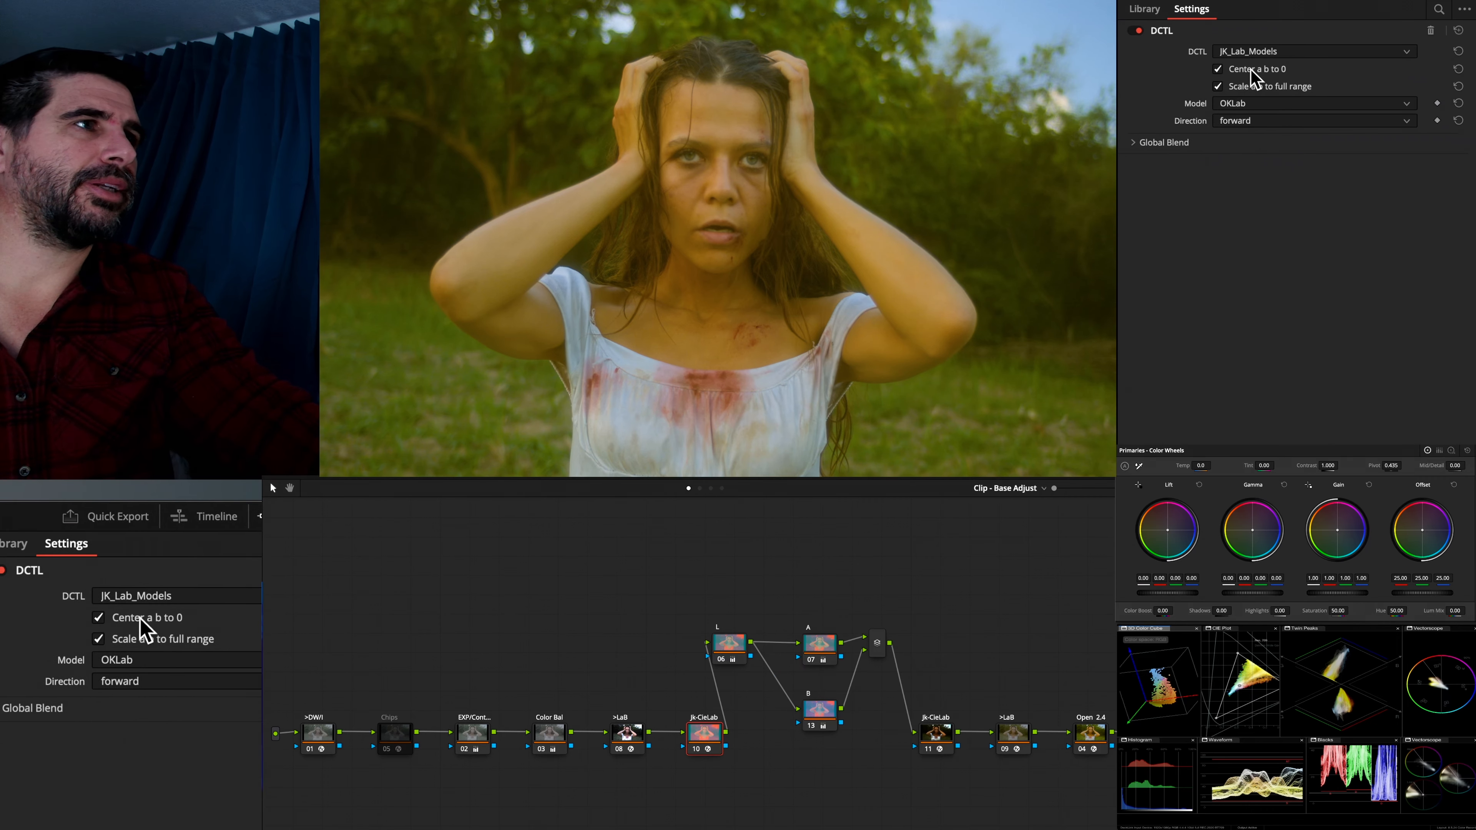
left_click(934, 734)
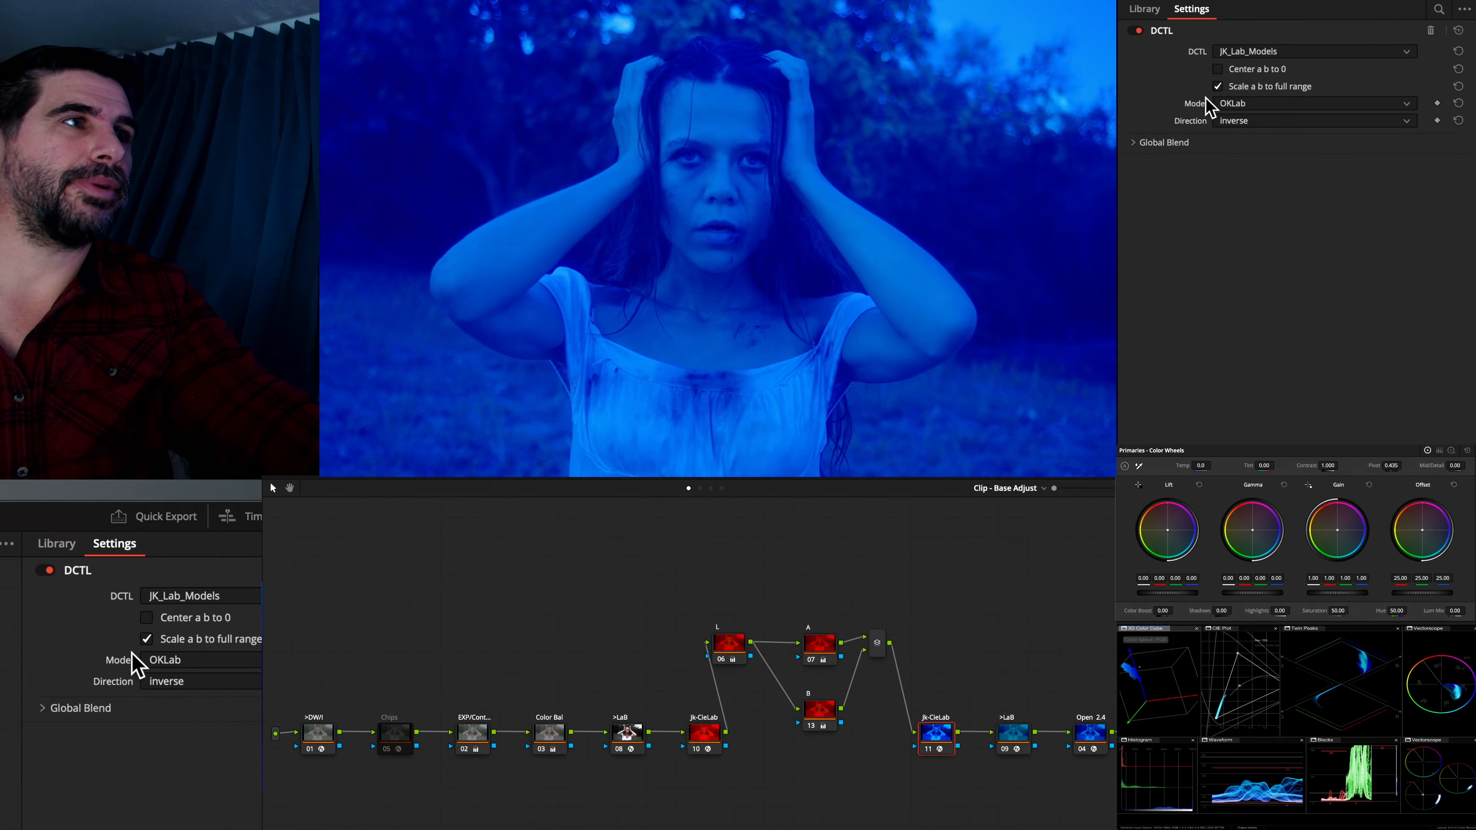
left_click(1217, 68)
Raise the A node's master gain to 1.44
left_click(825, 654)
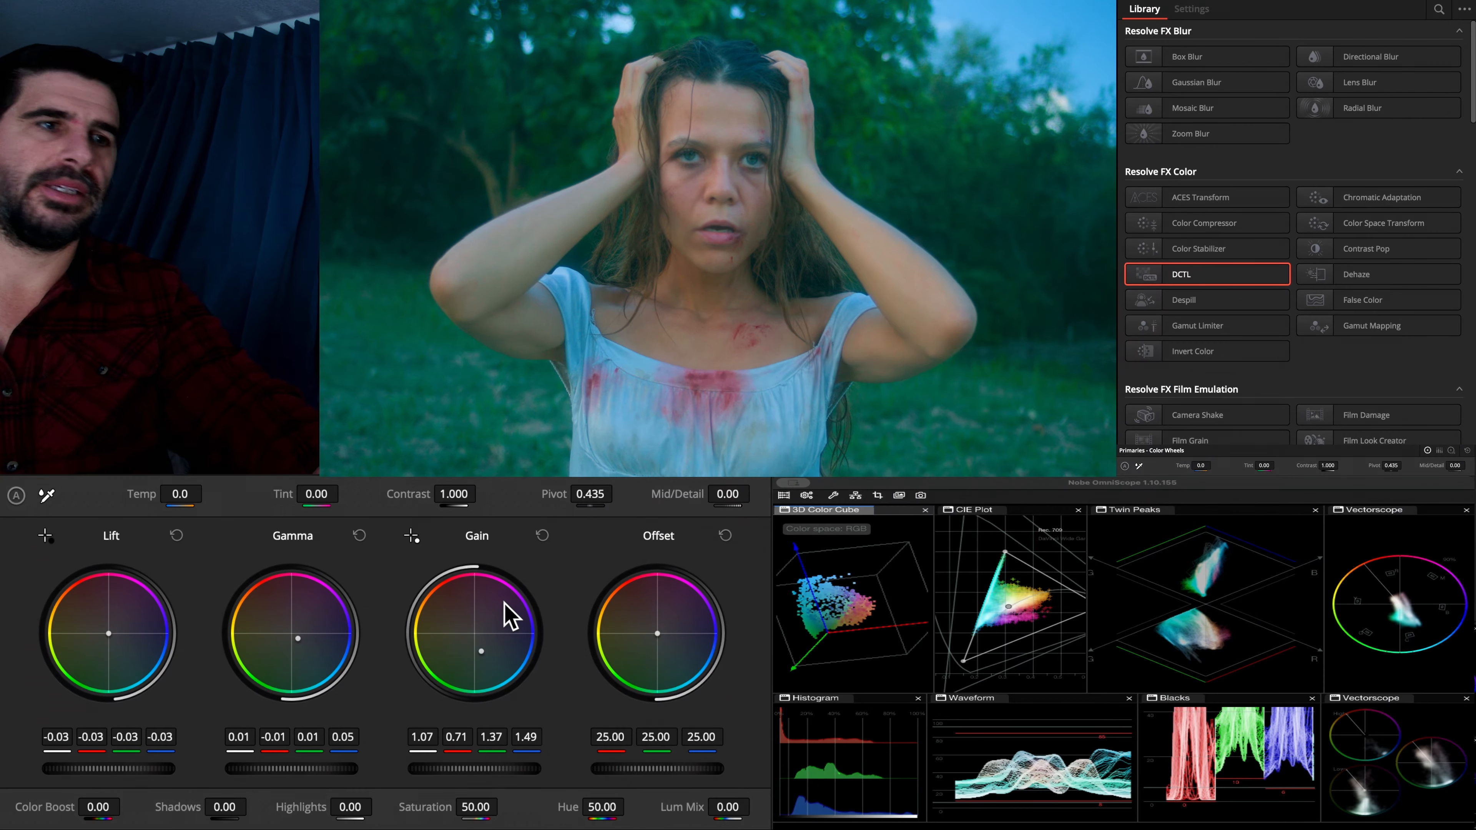
scroll(504, 602, "up", 8)
scroll(504, 602, "down", 3)
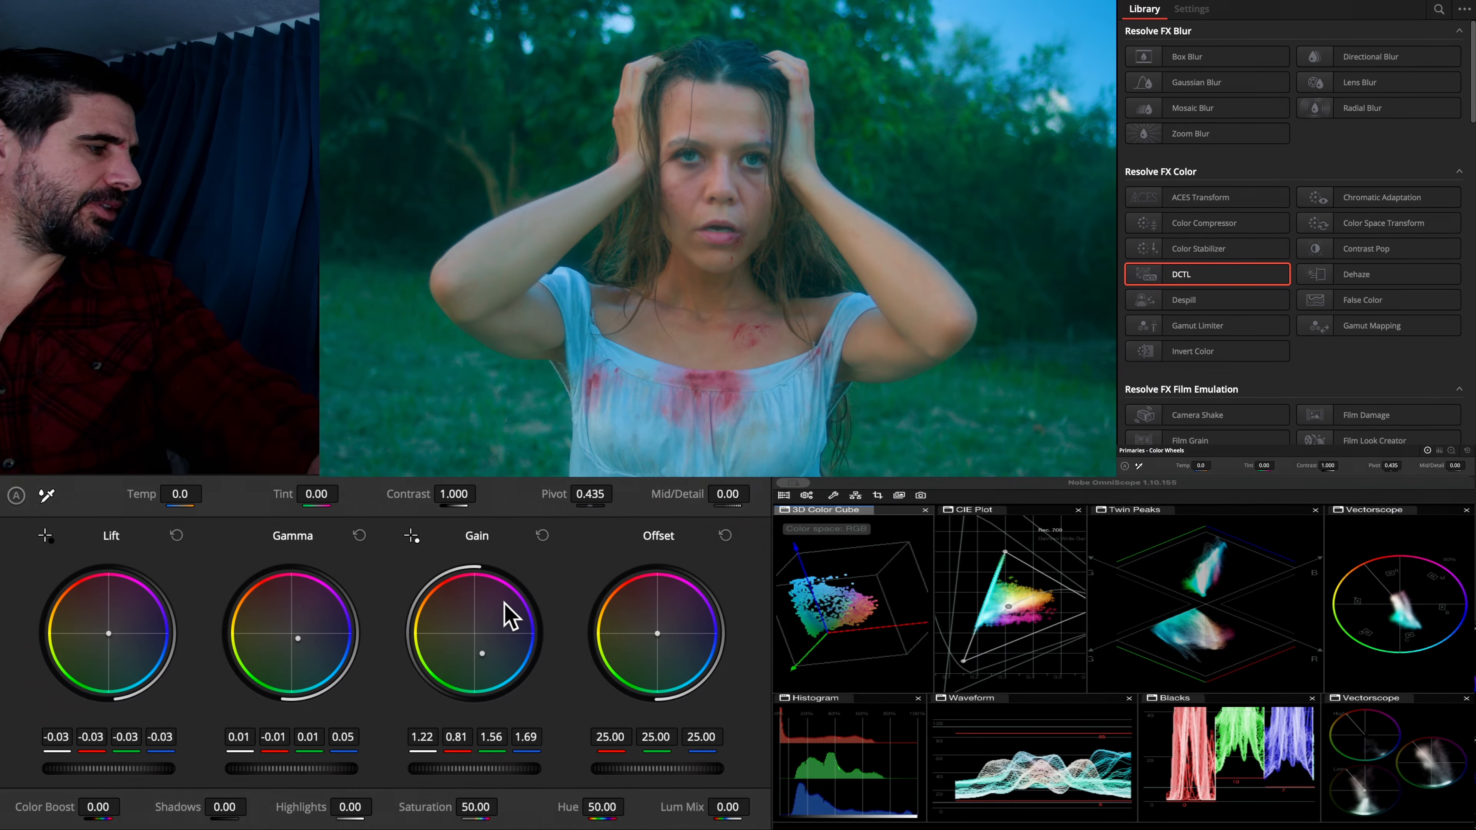
scroll(504, 602, "down", 3)
scroll(504, 602, "up", 4)
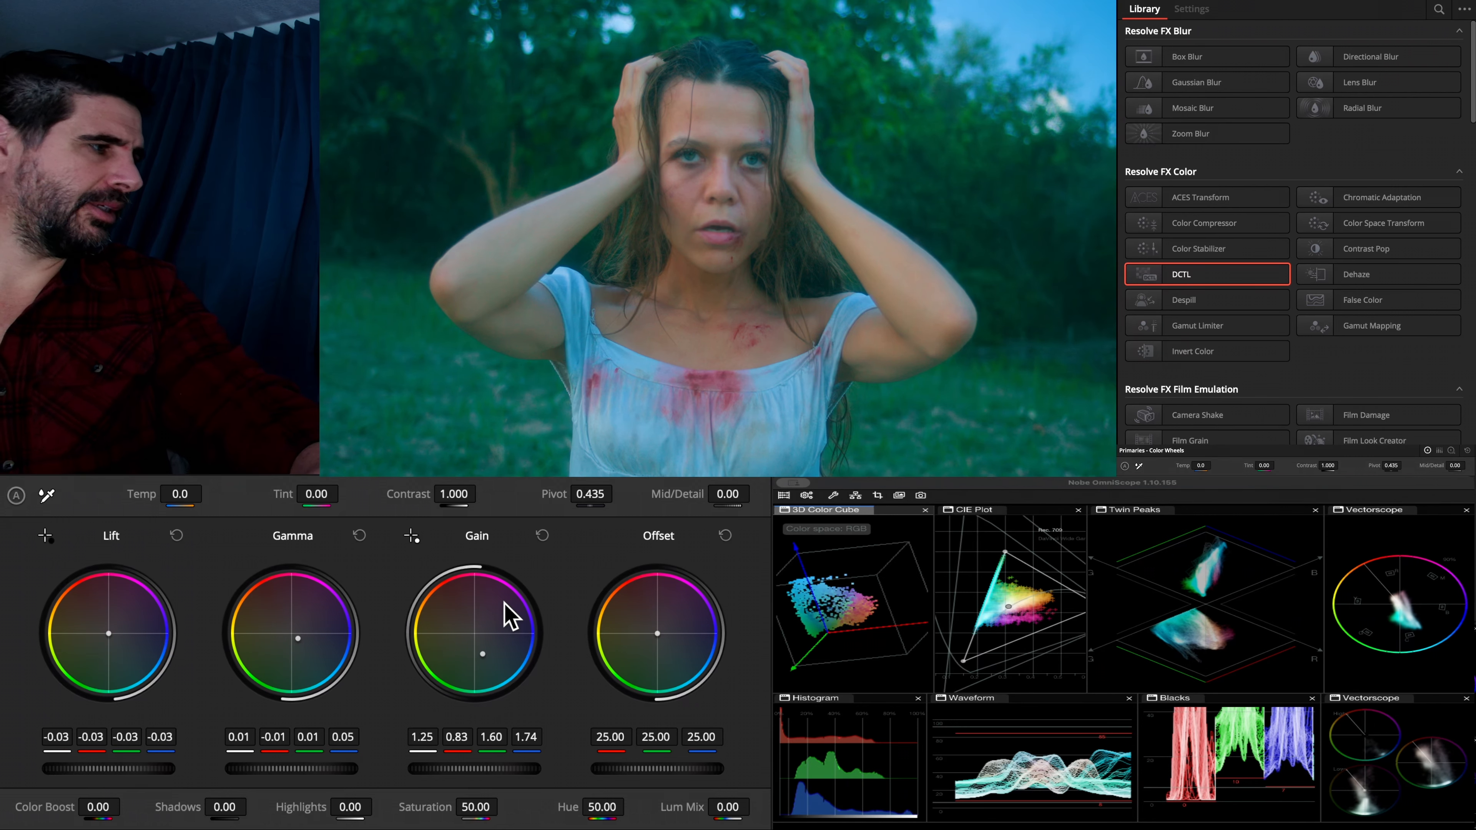
scroll(504, 603, "up", 10)
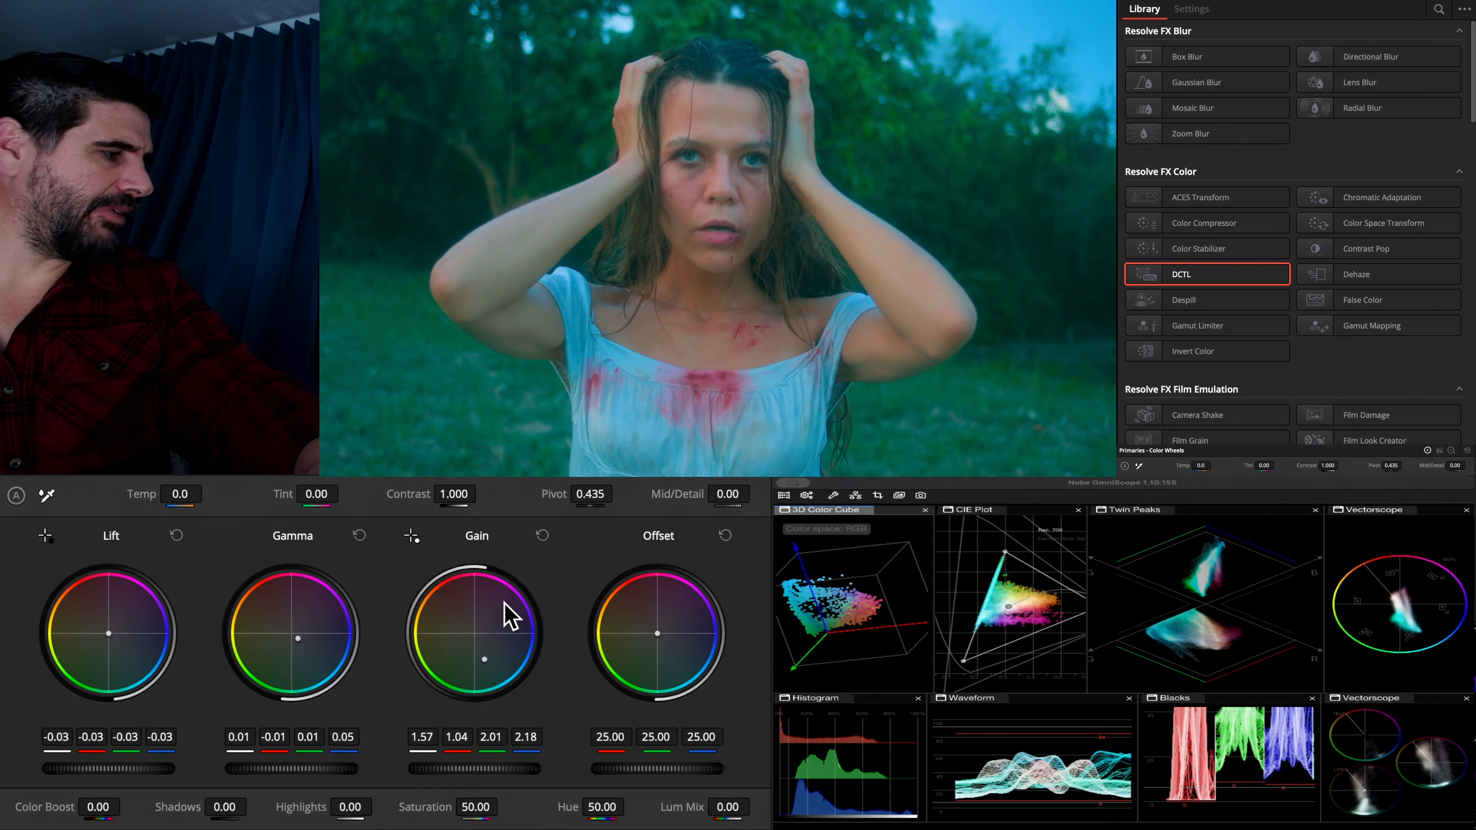
scroll(504, 602, "down", 11)
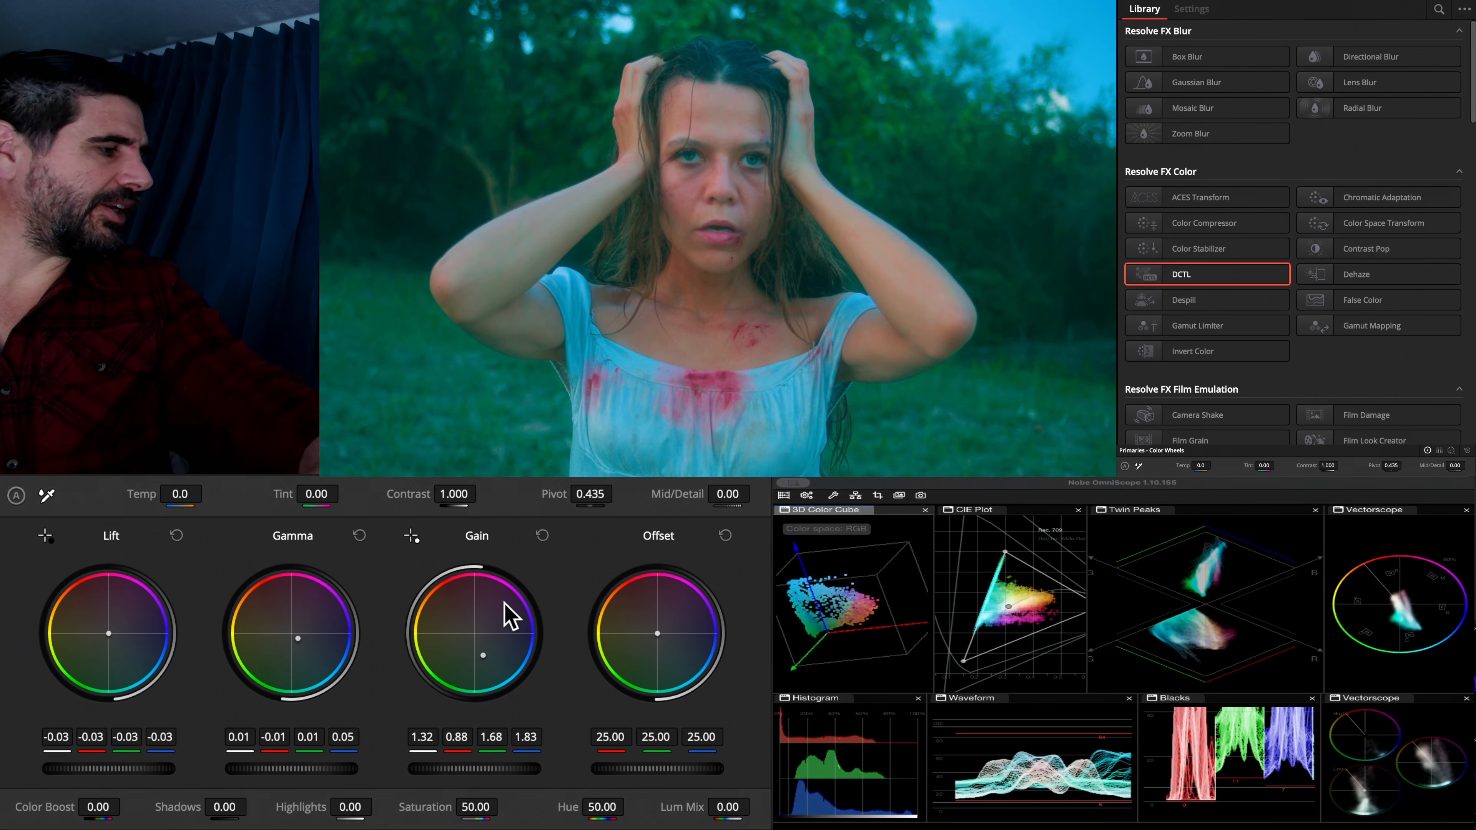
scroll(504, 603, "up", 7)
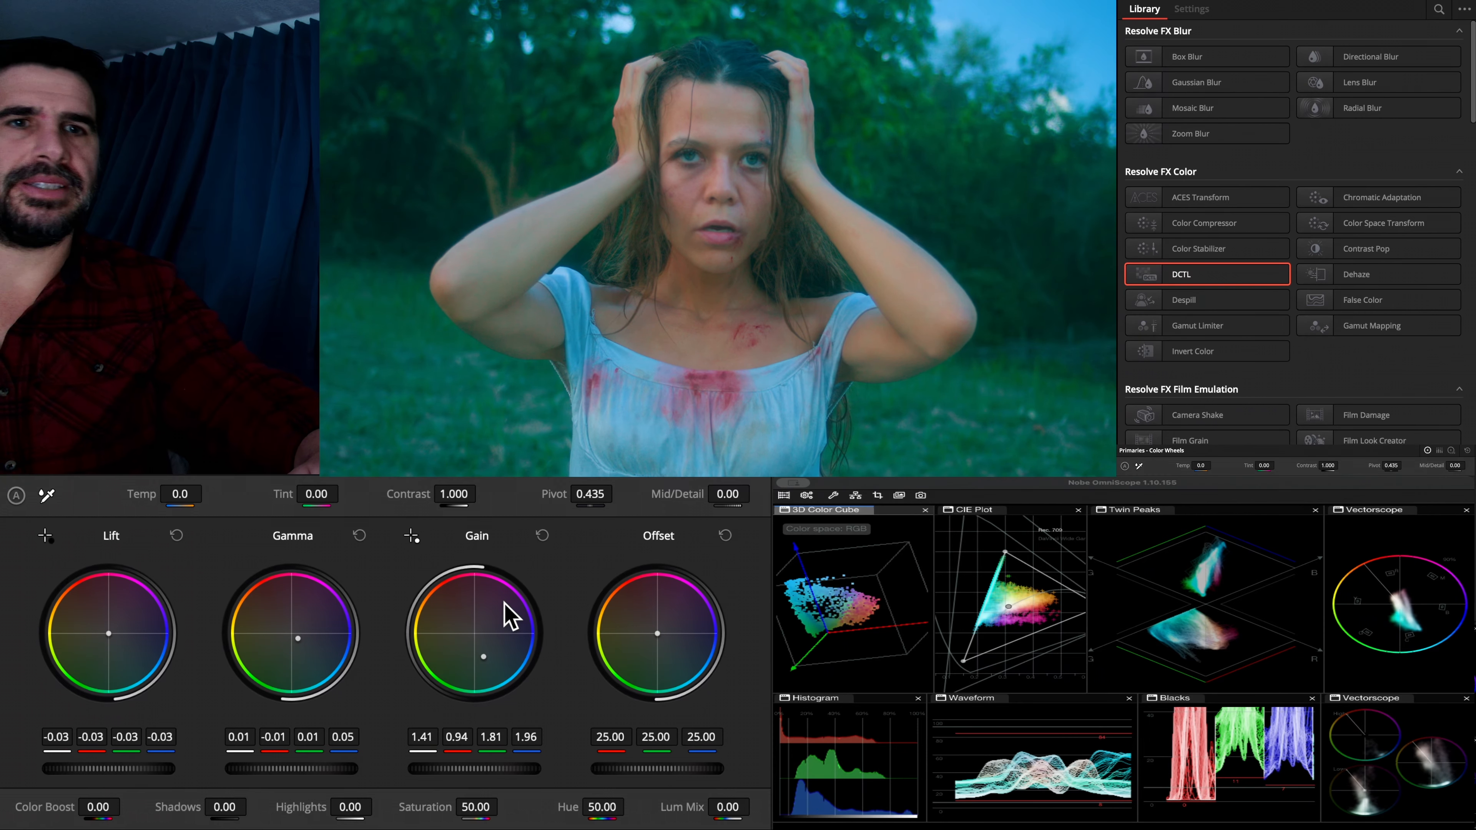
scroll(505, 612, "up", 1)
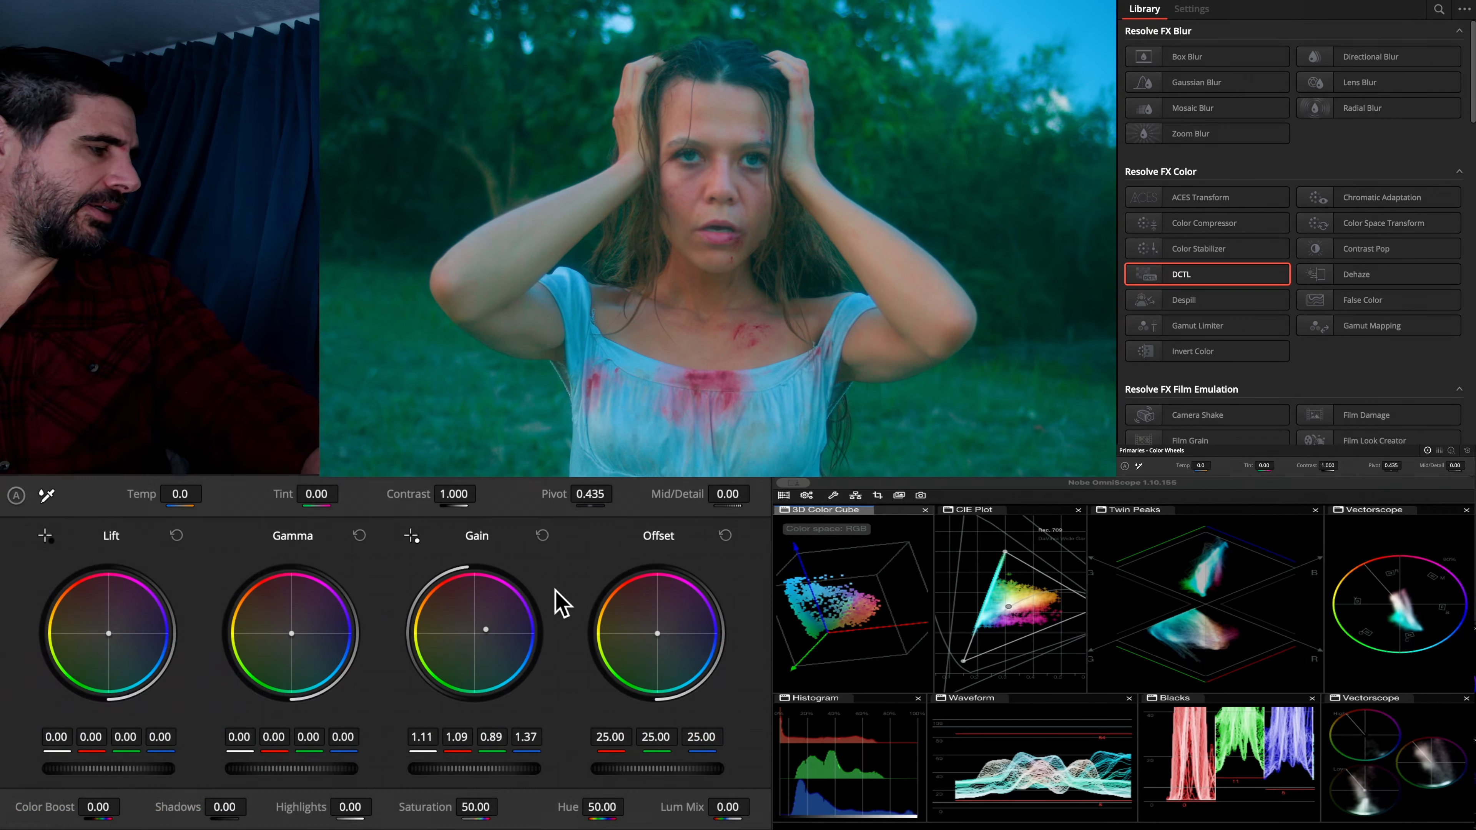
Raise the B node's master gain
scroll(561, 604, "up", 6)
scroll(561, 605, "up", 8)
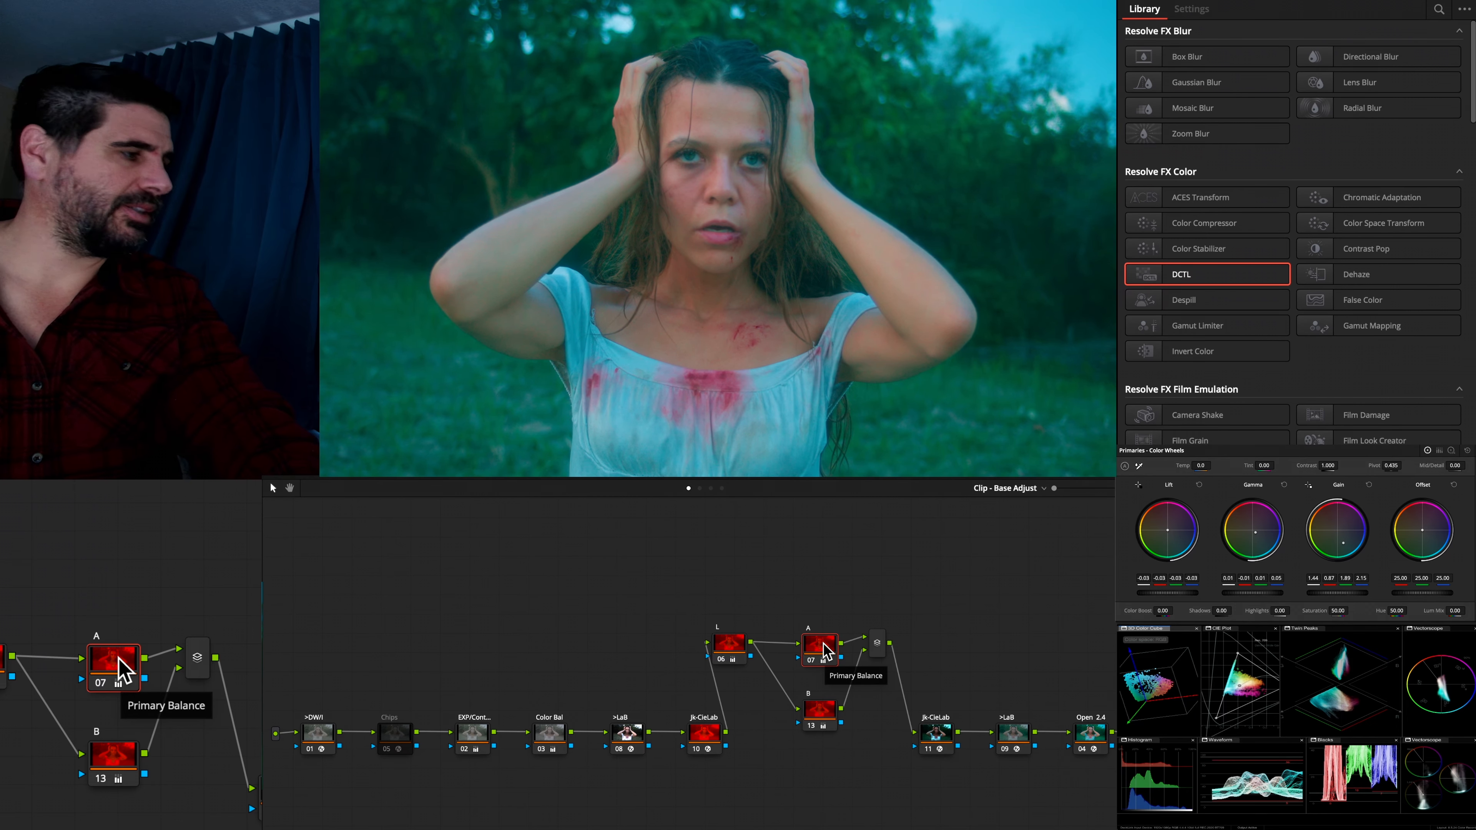
Review the Color Bal node and the group of Lab nodes running from >LaB to the second Jk-CieLab
left_click(555, 742)
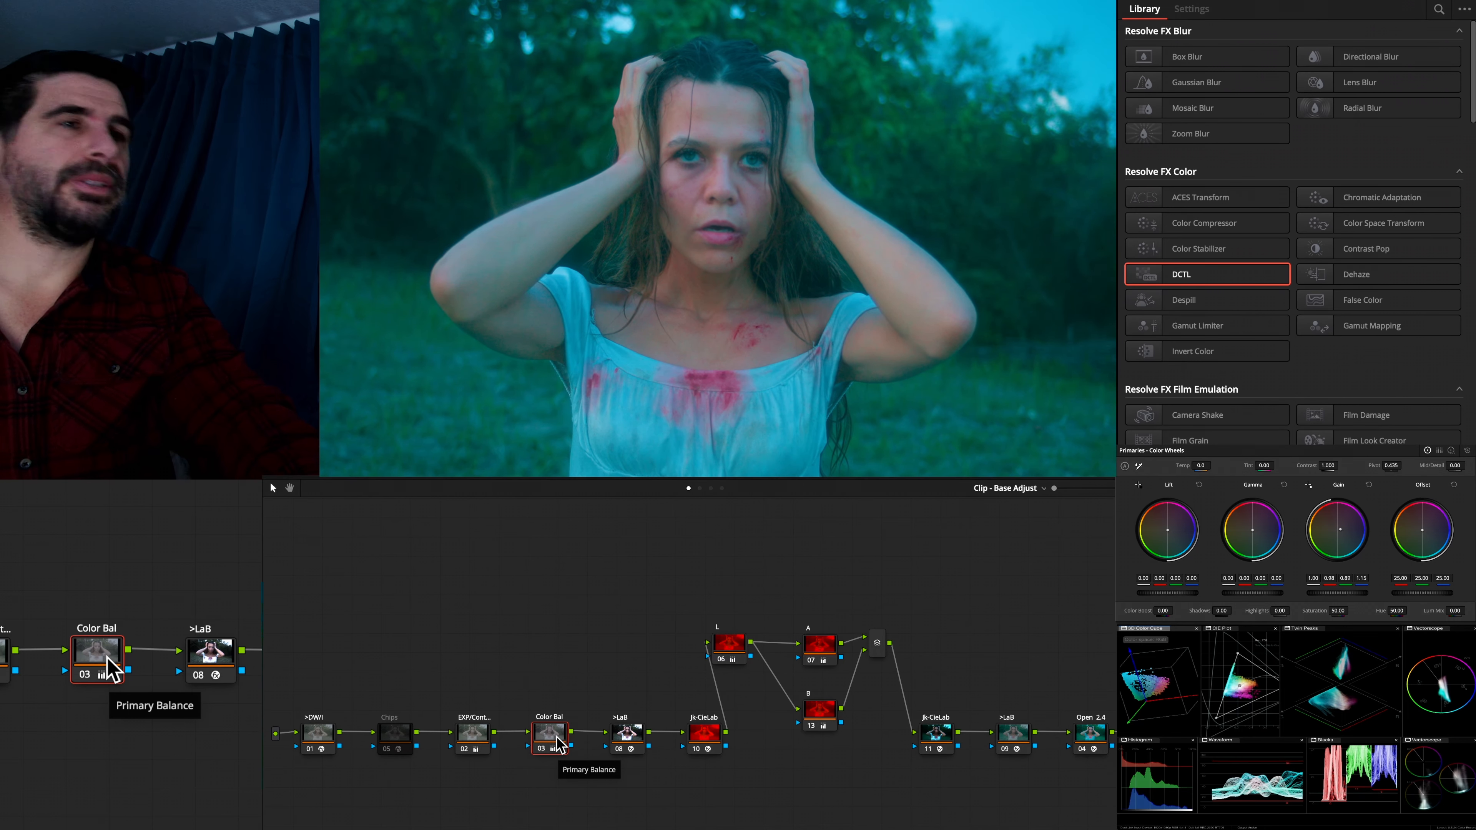
left_click_drag(630, 568, 941, 787)
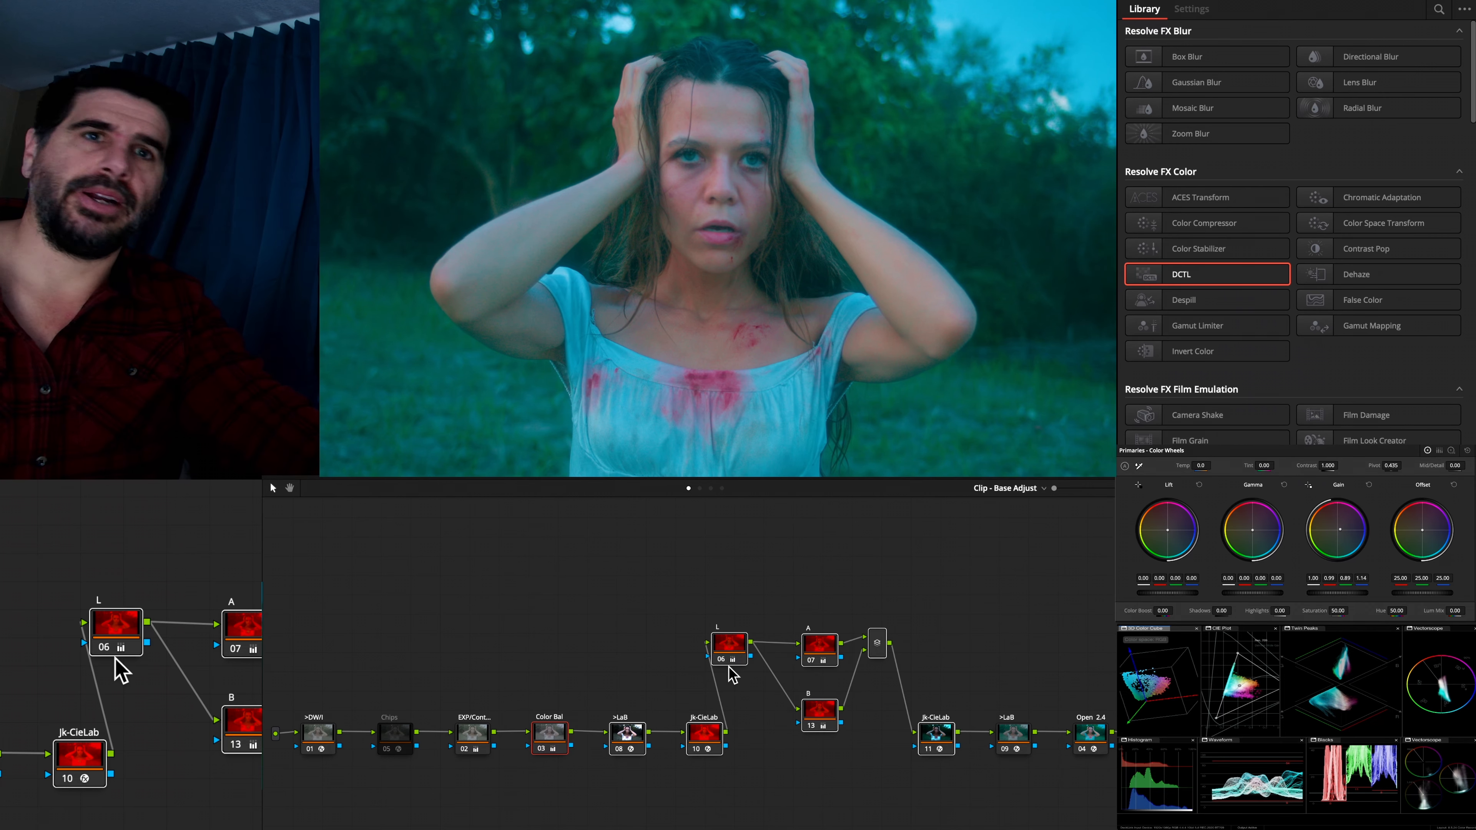
left_click(635, 737)
left_click(704, 734)
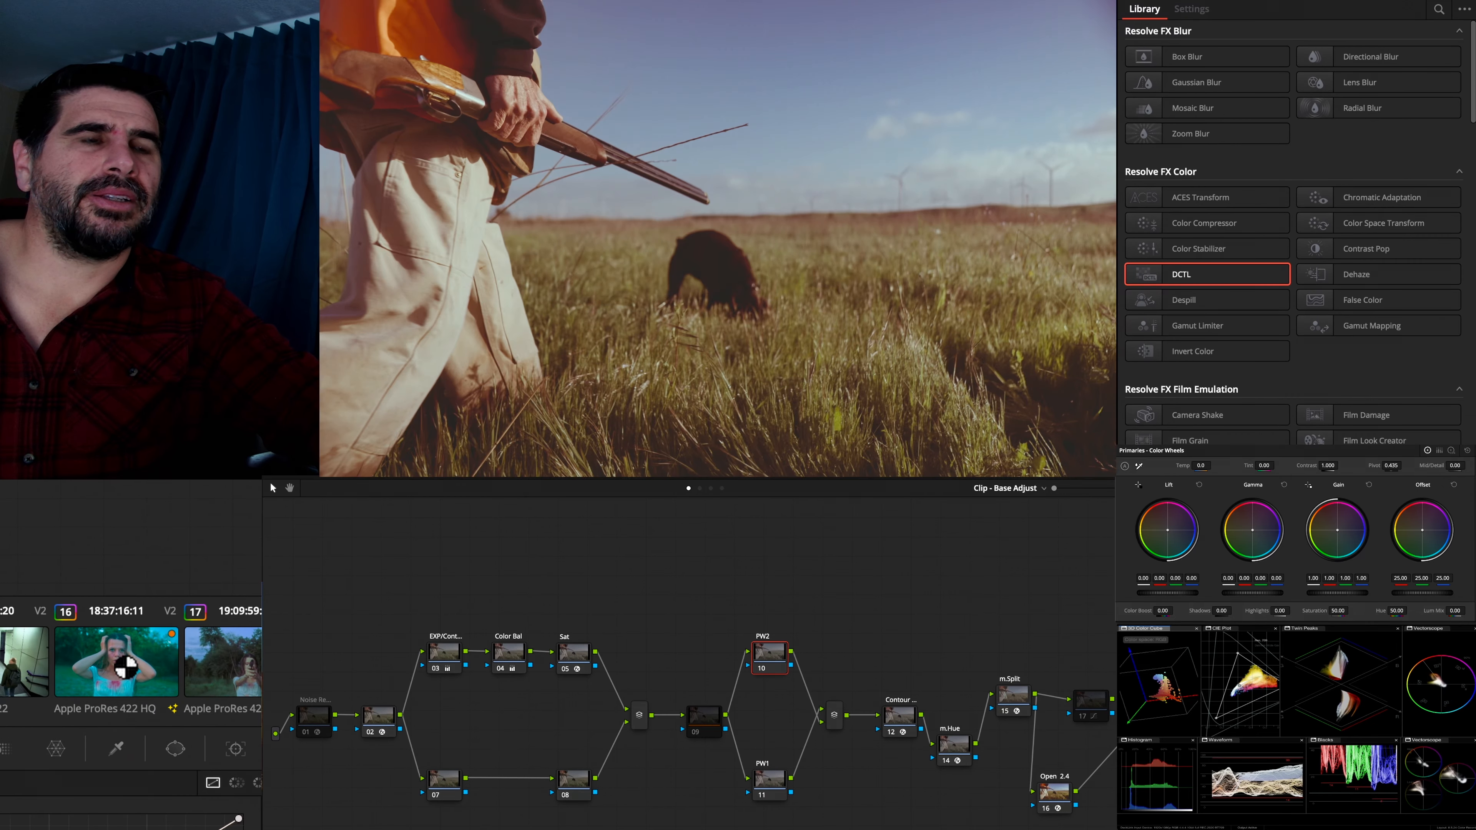
Bring the saved Lab node structure with L and AB nodes onto the hunter-in-the-field clip
right_click(718, 549)
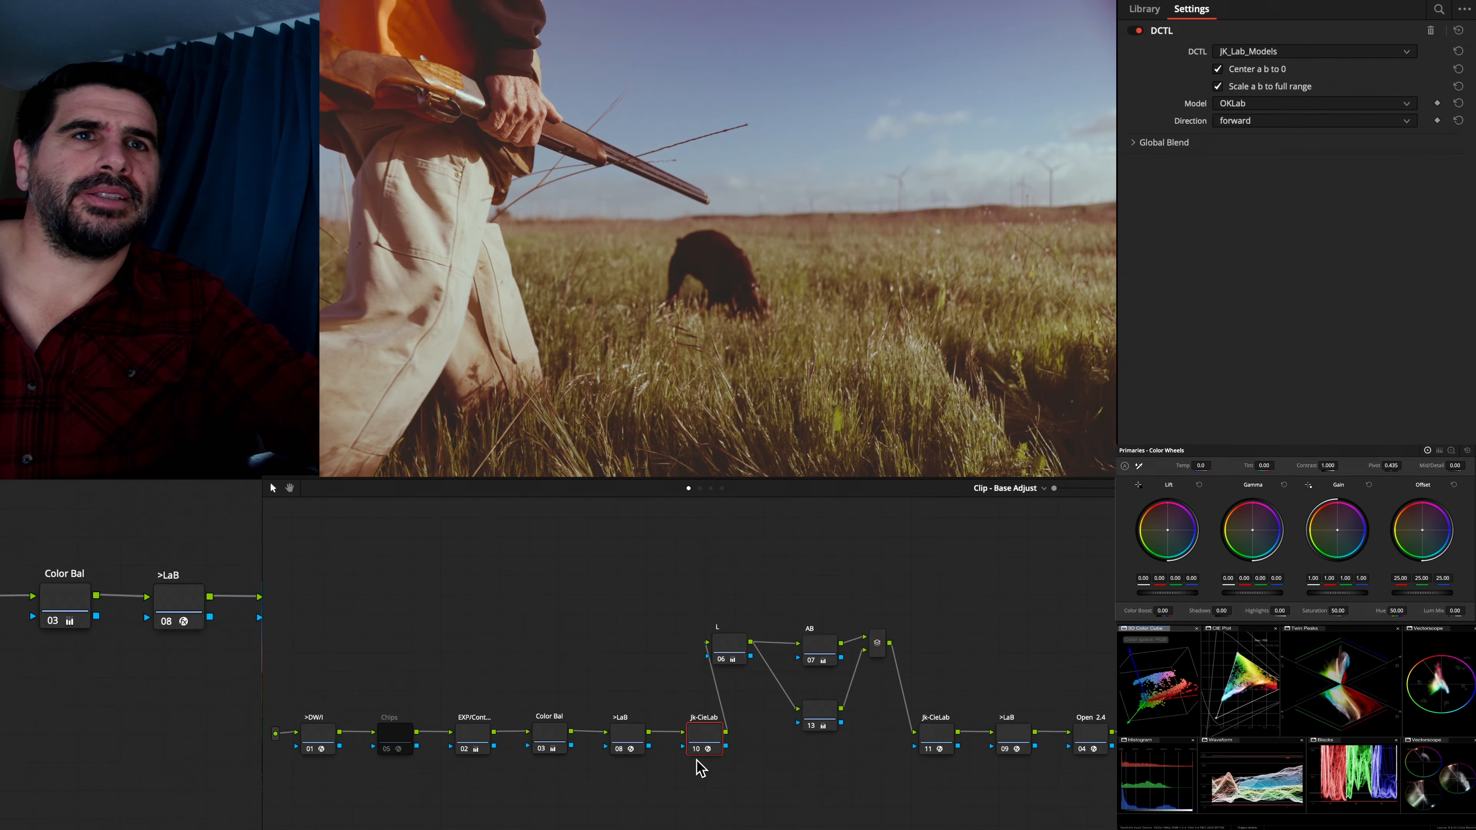